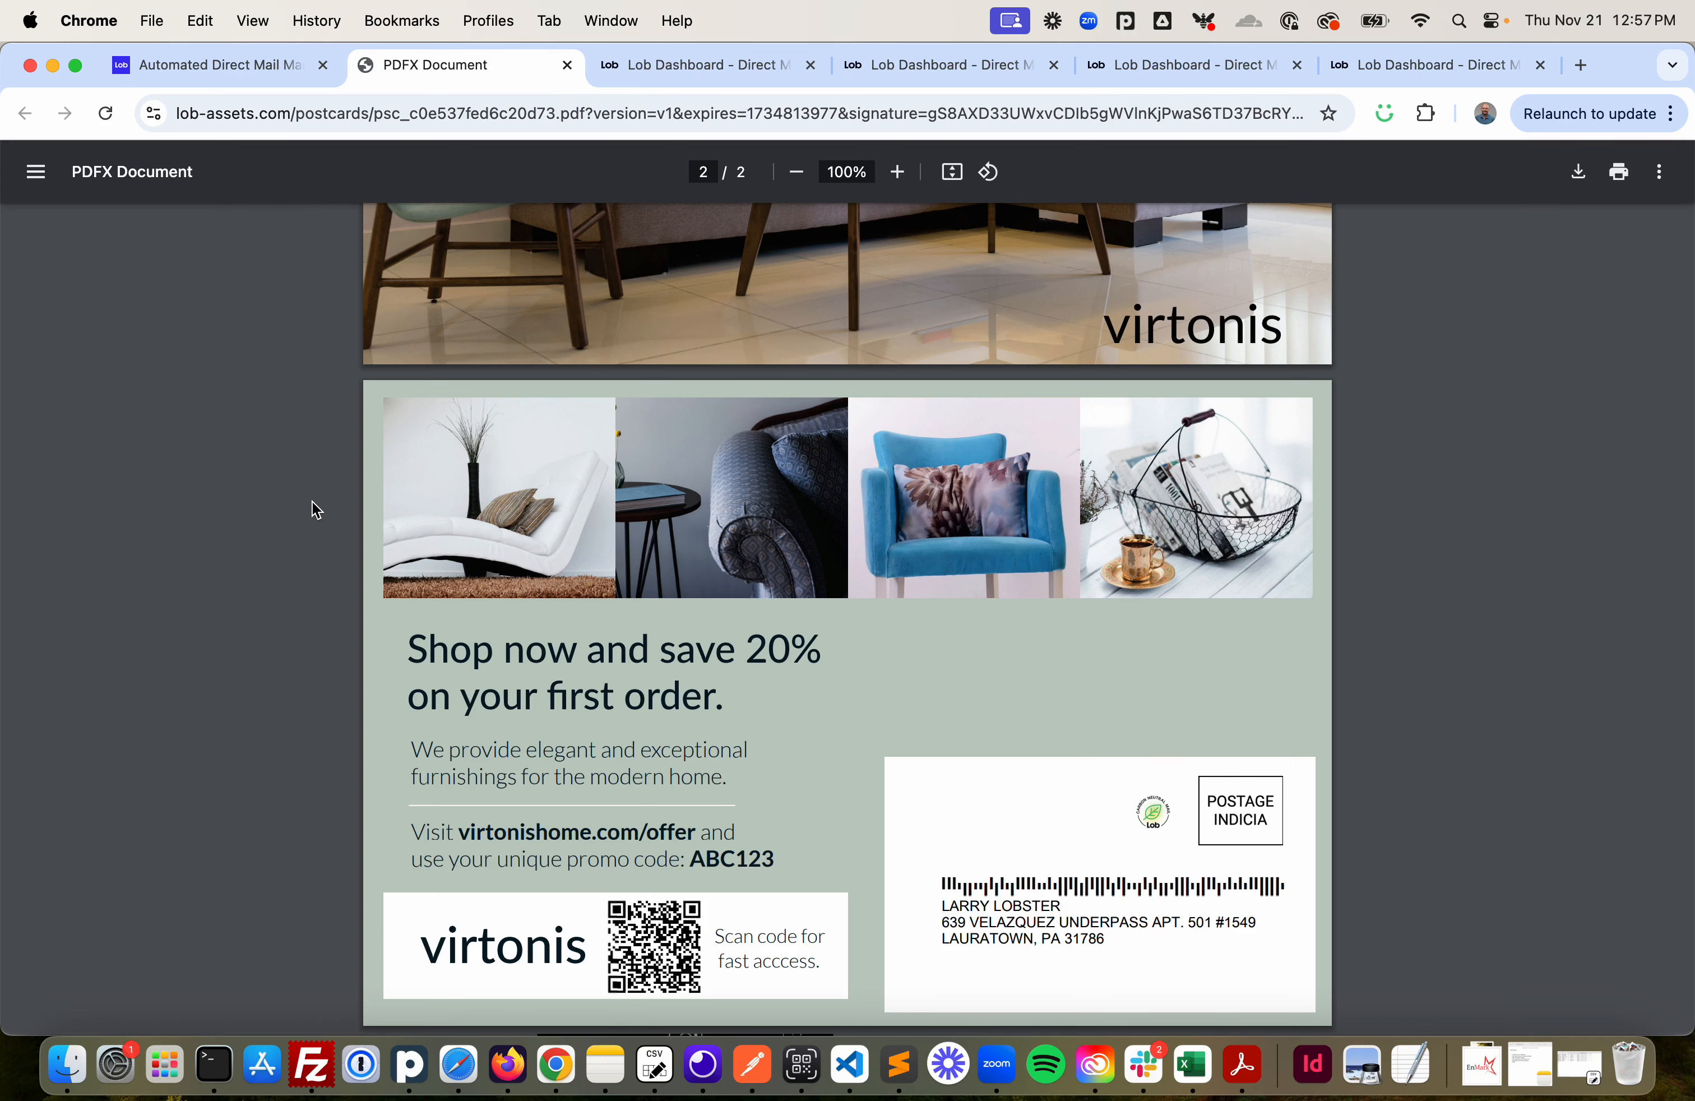
- Return to the campaign builder and open its Choose creative step
scroll(317, 510, up, 7)
click(689, 66)
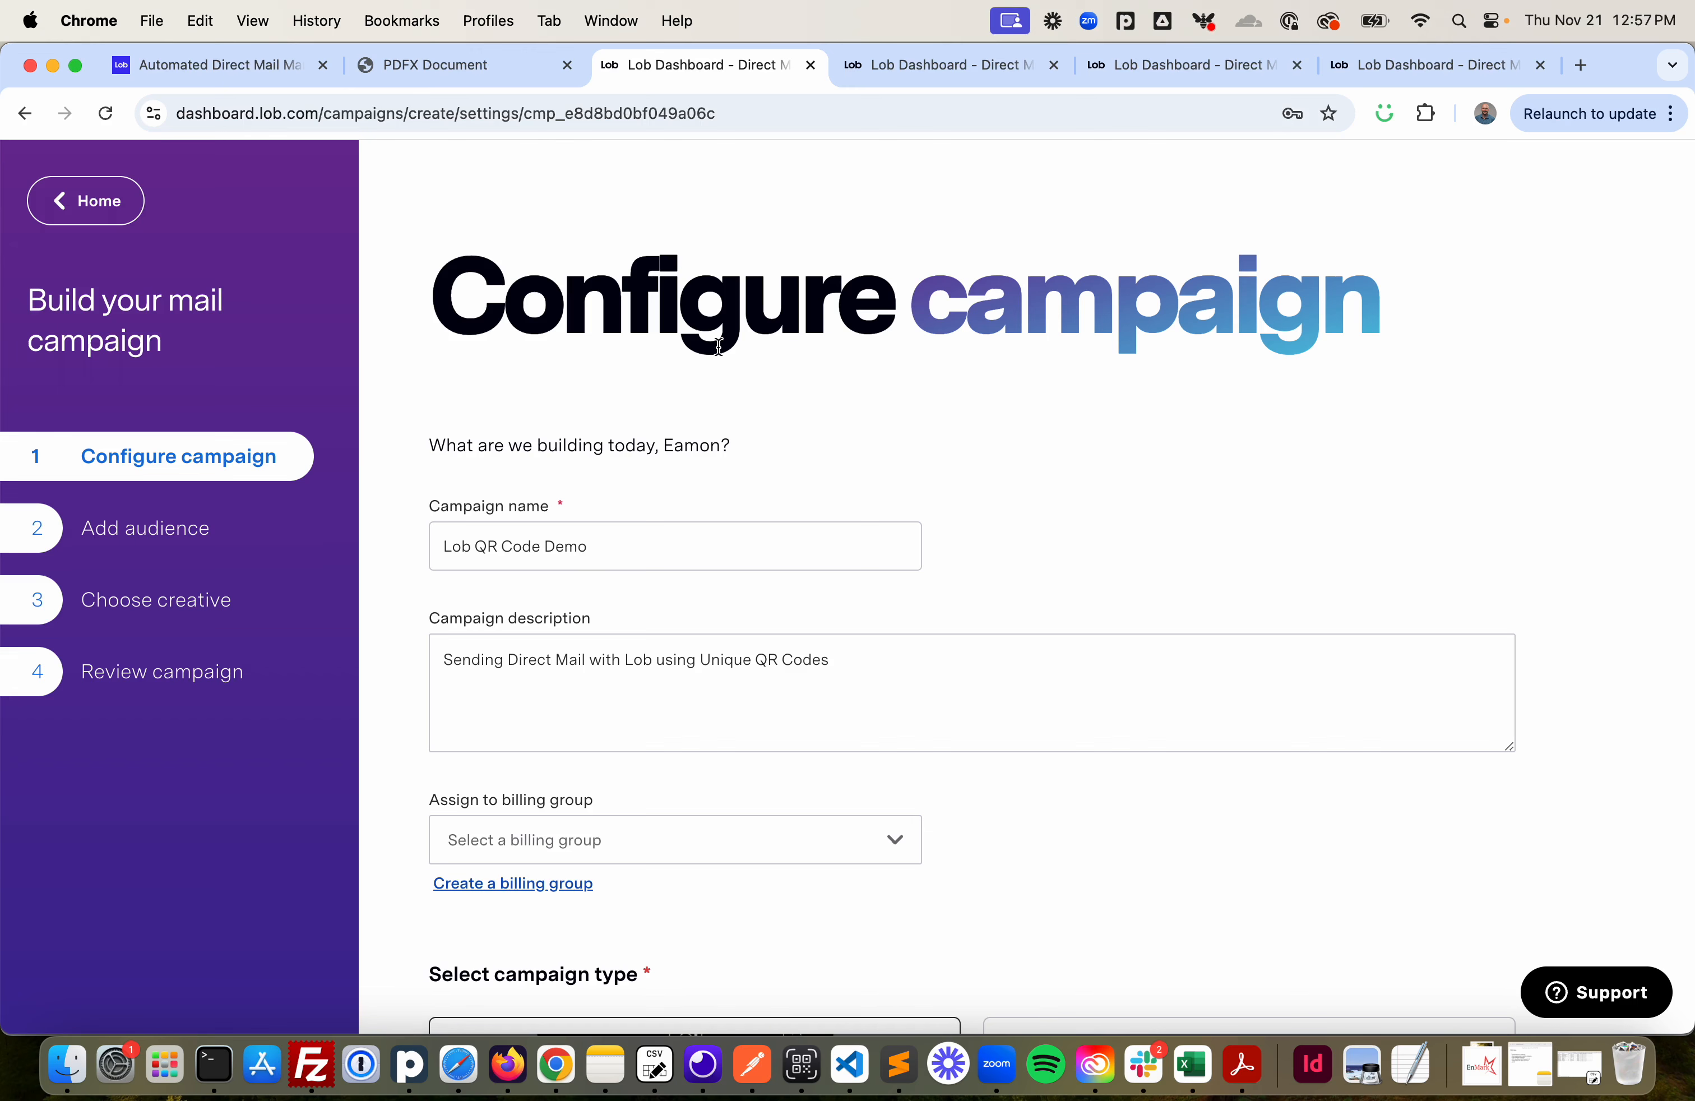
scroll(718, 347, down, 3)
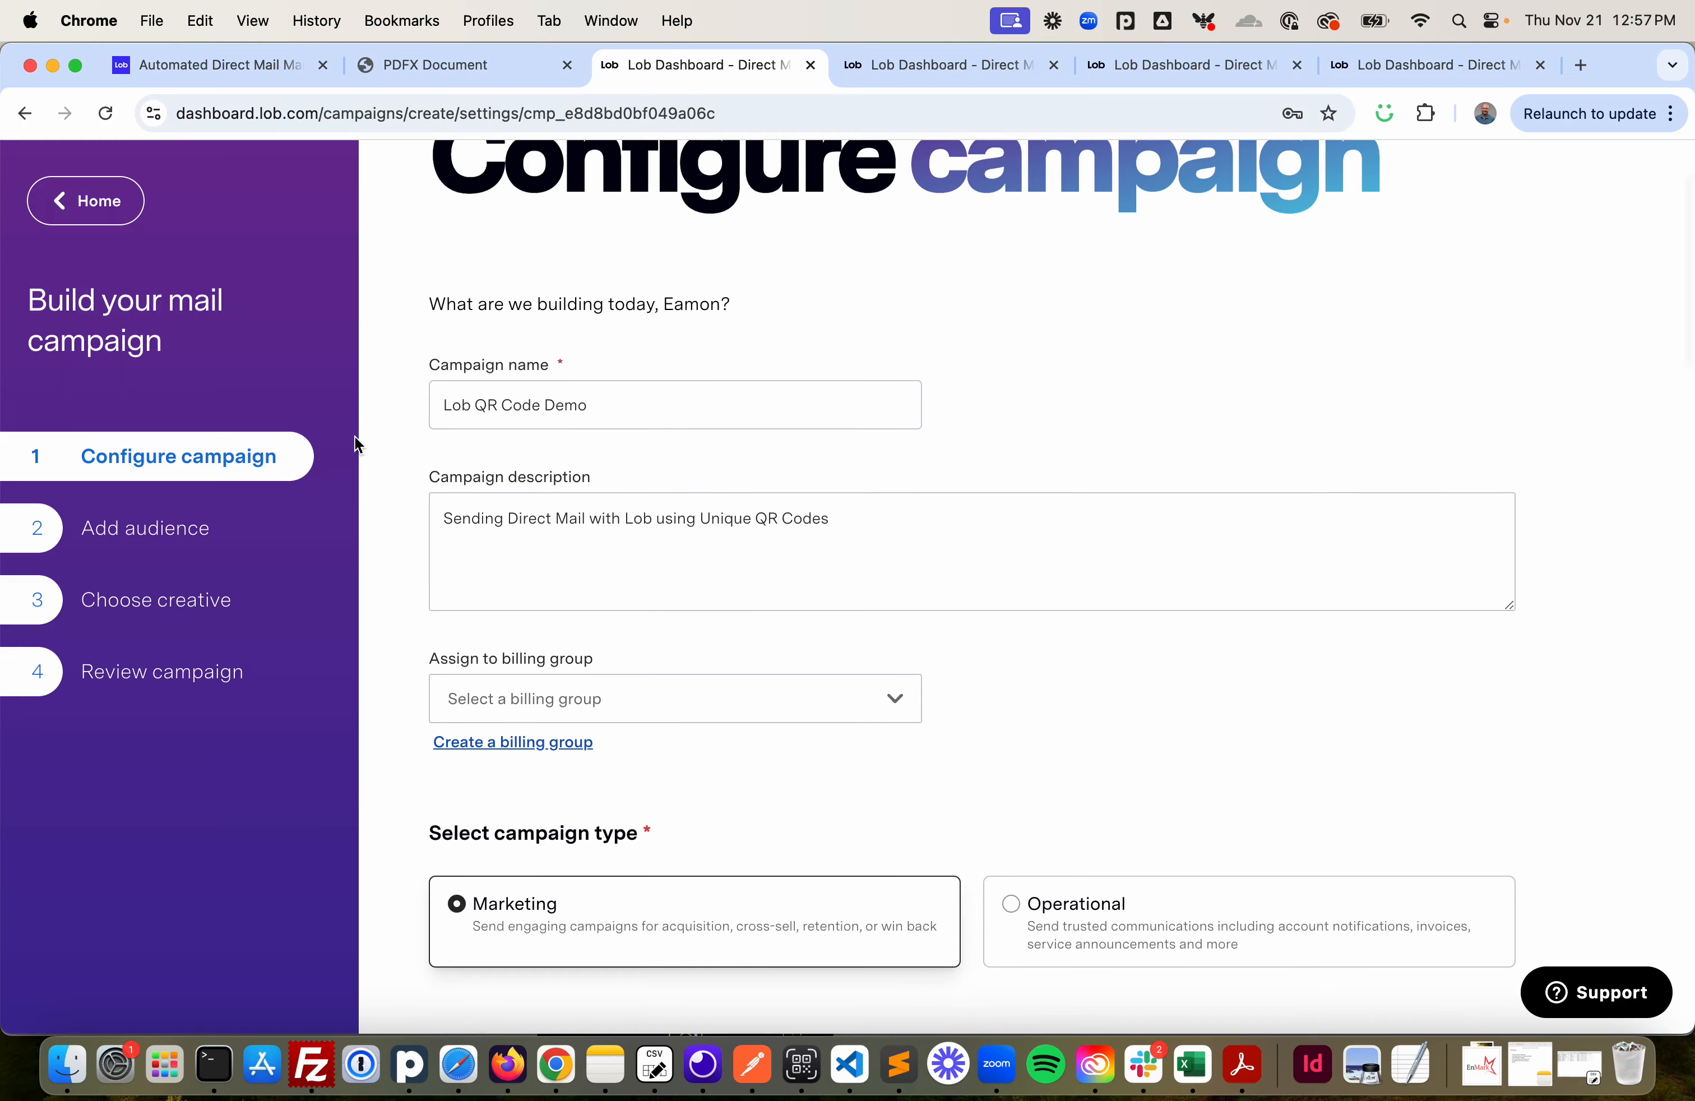
click(160, 606)
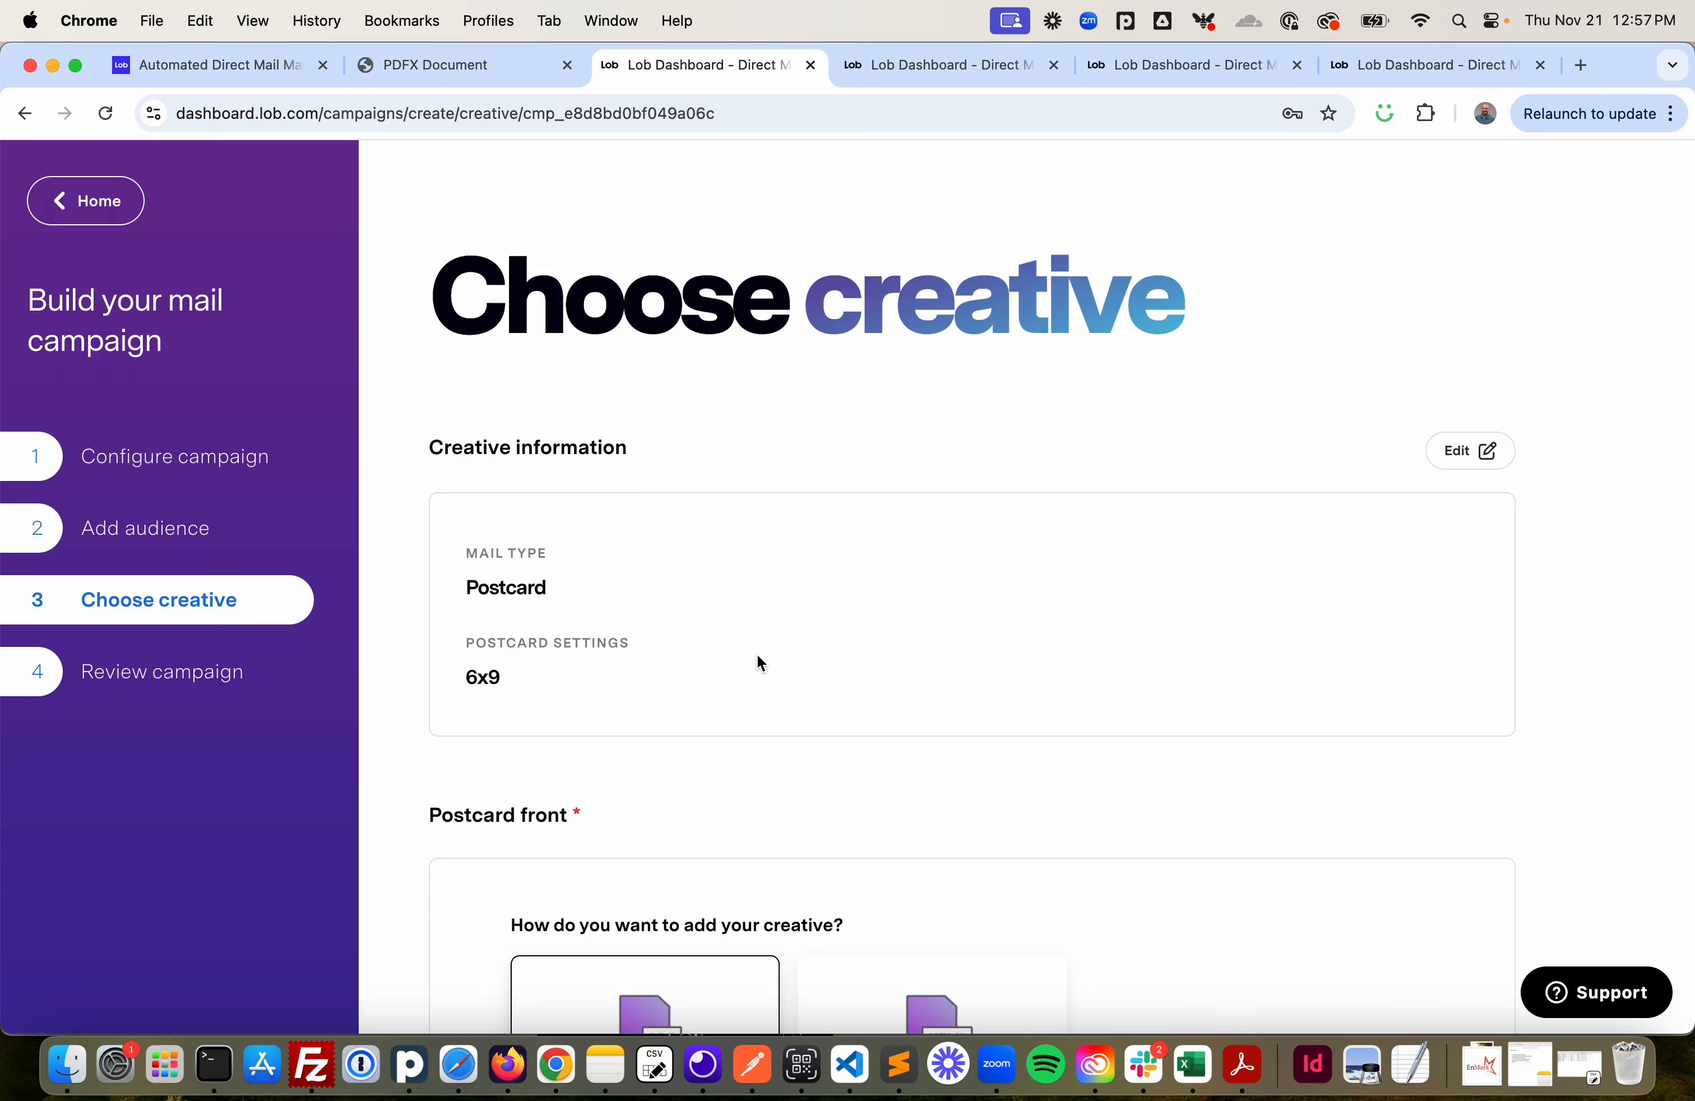
- Open the QR code editor for the uploaded postcard front
scroll(760, 663, down, 10)
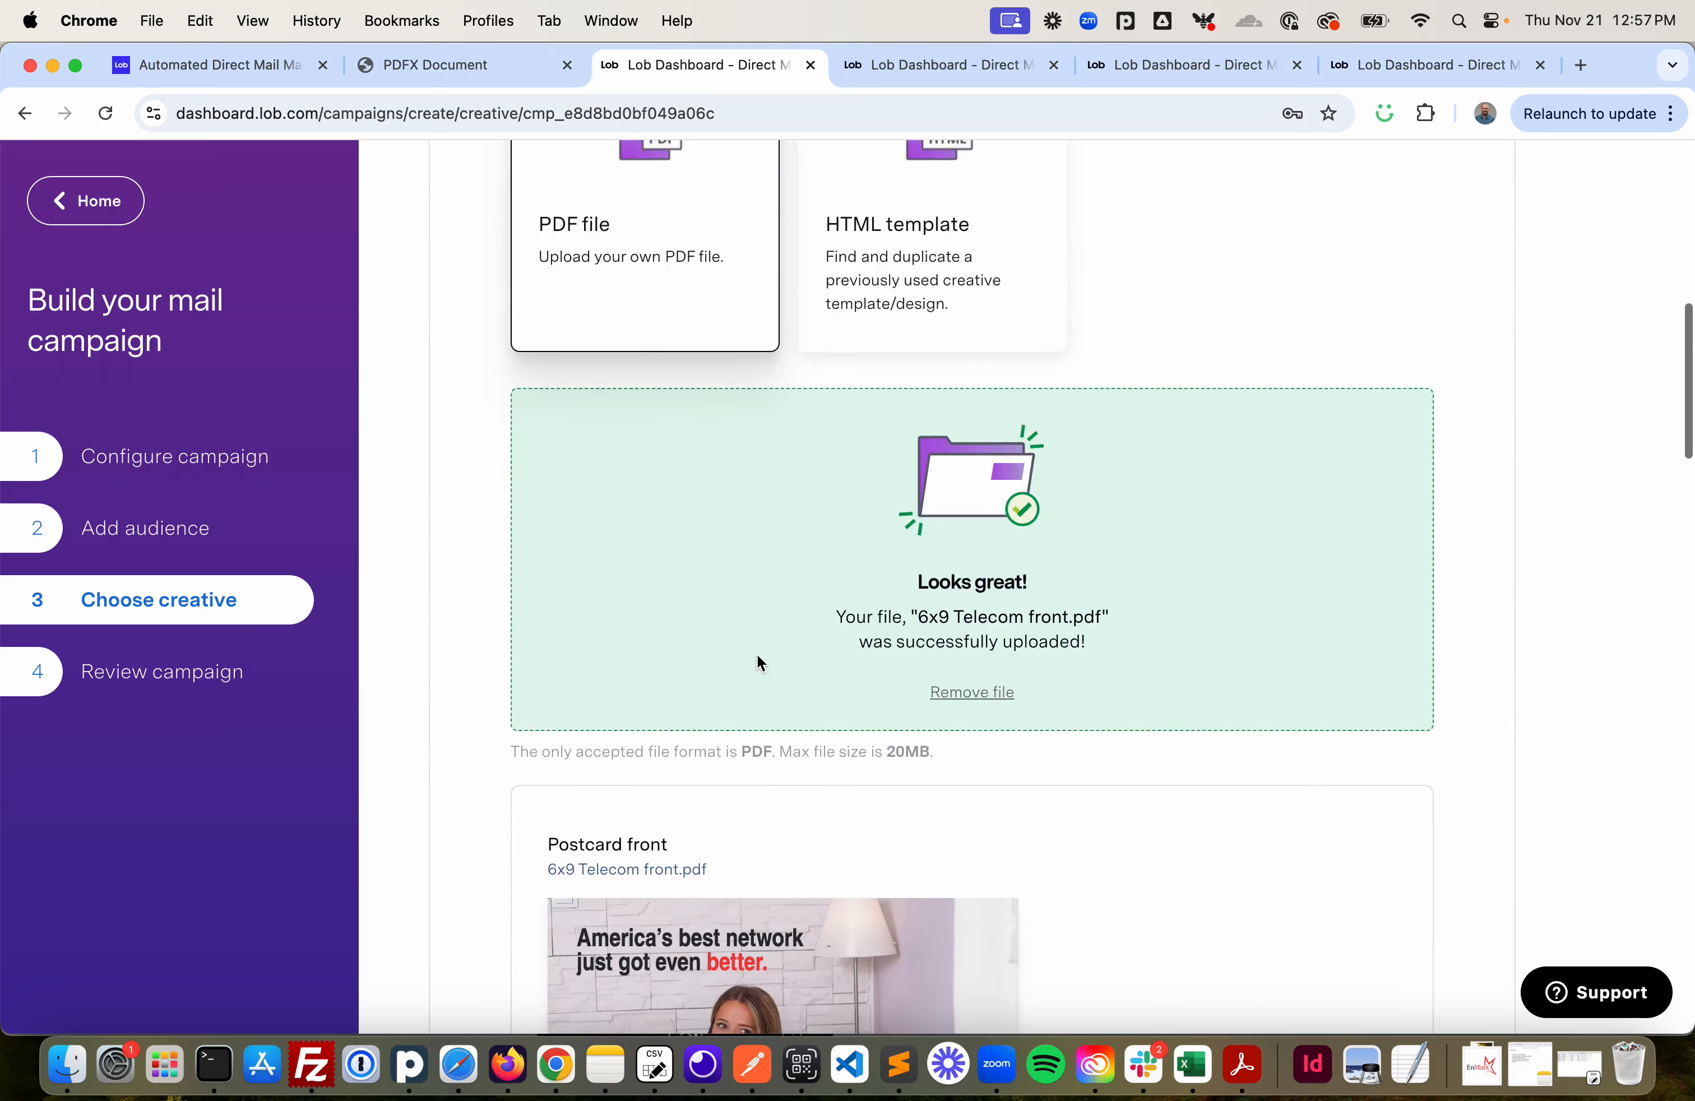
scroll(756, 663, down, 5)
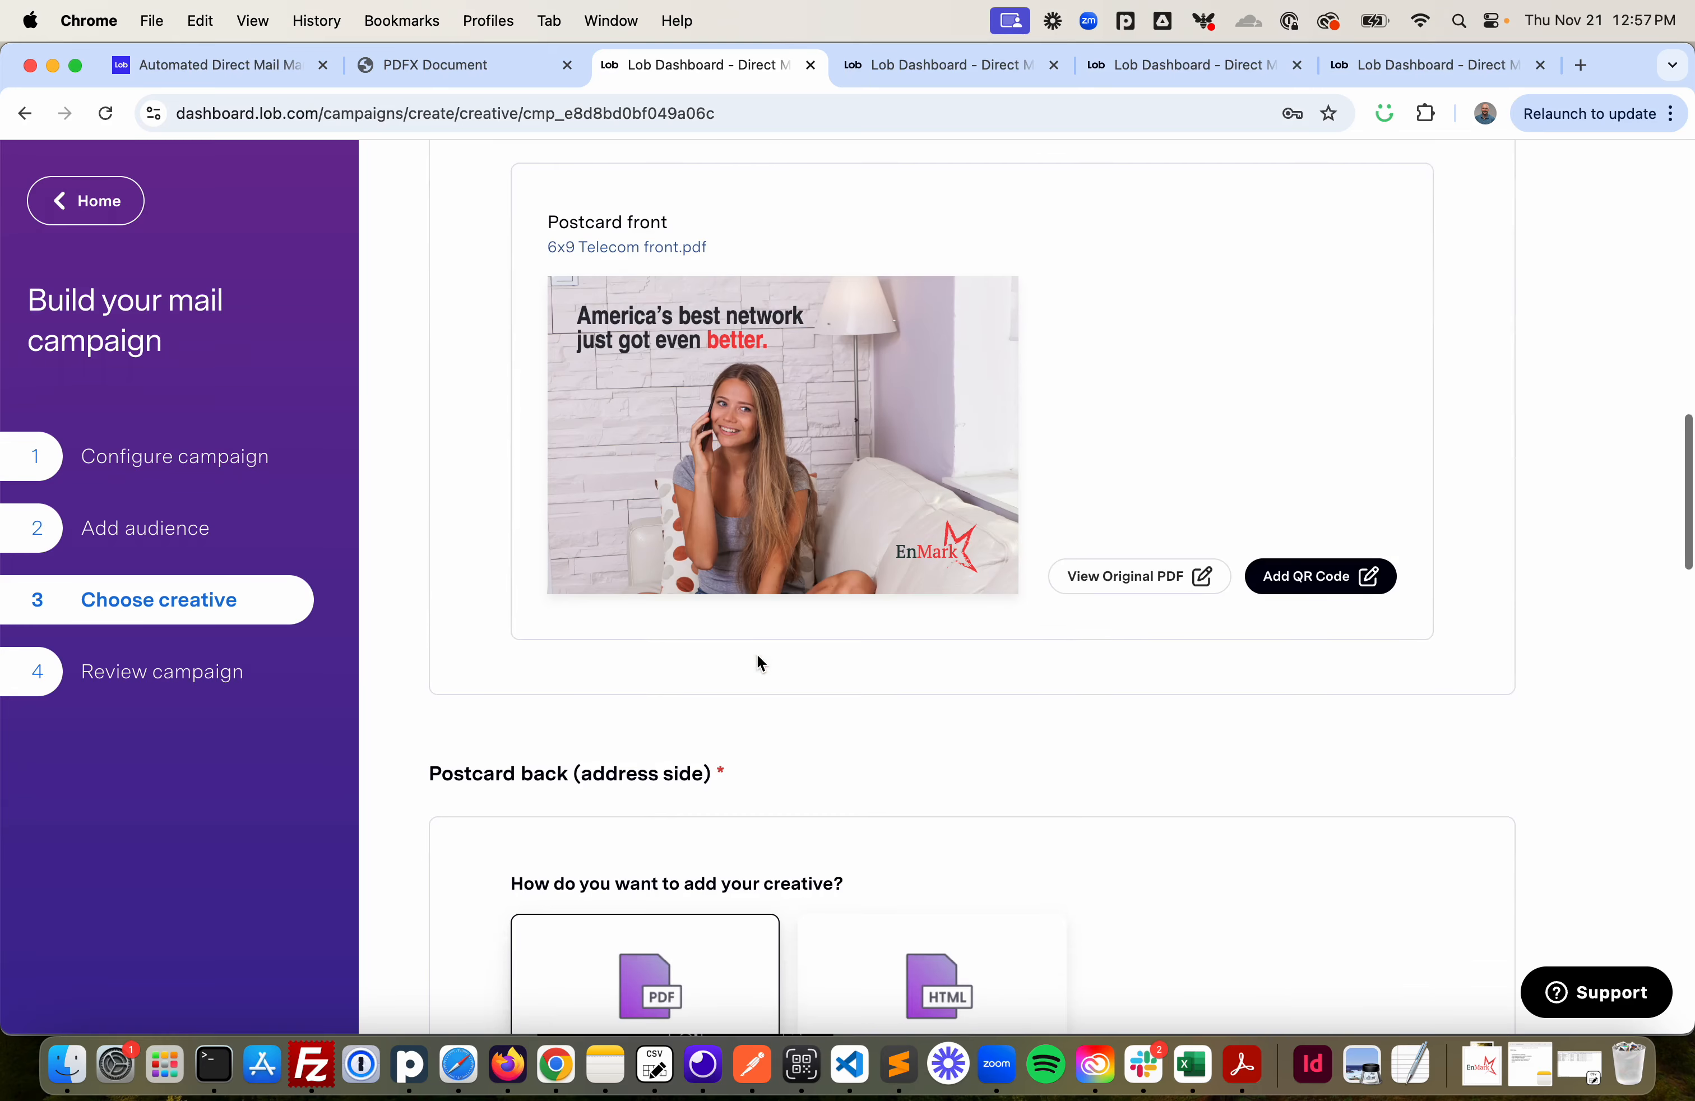
click(1313, 581)
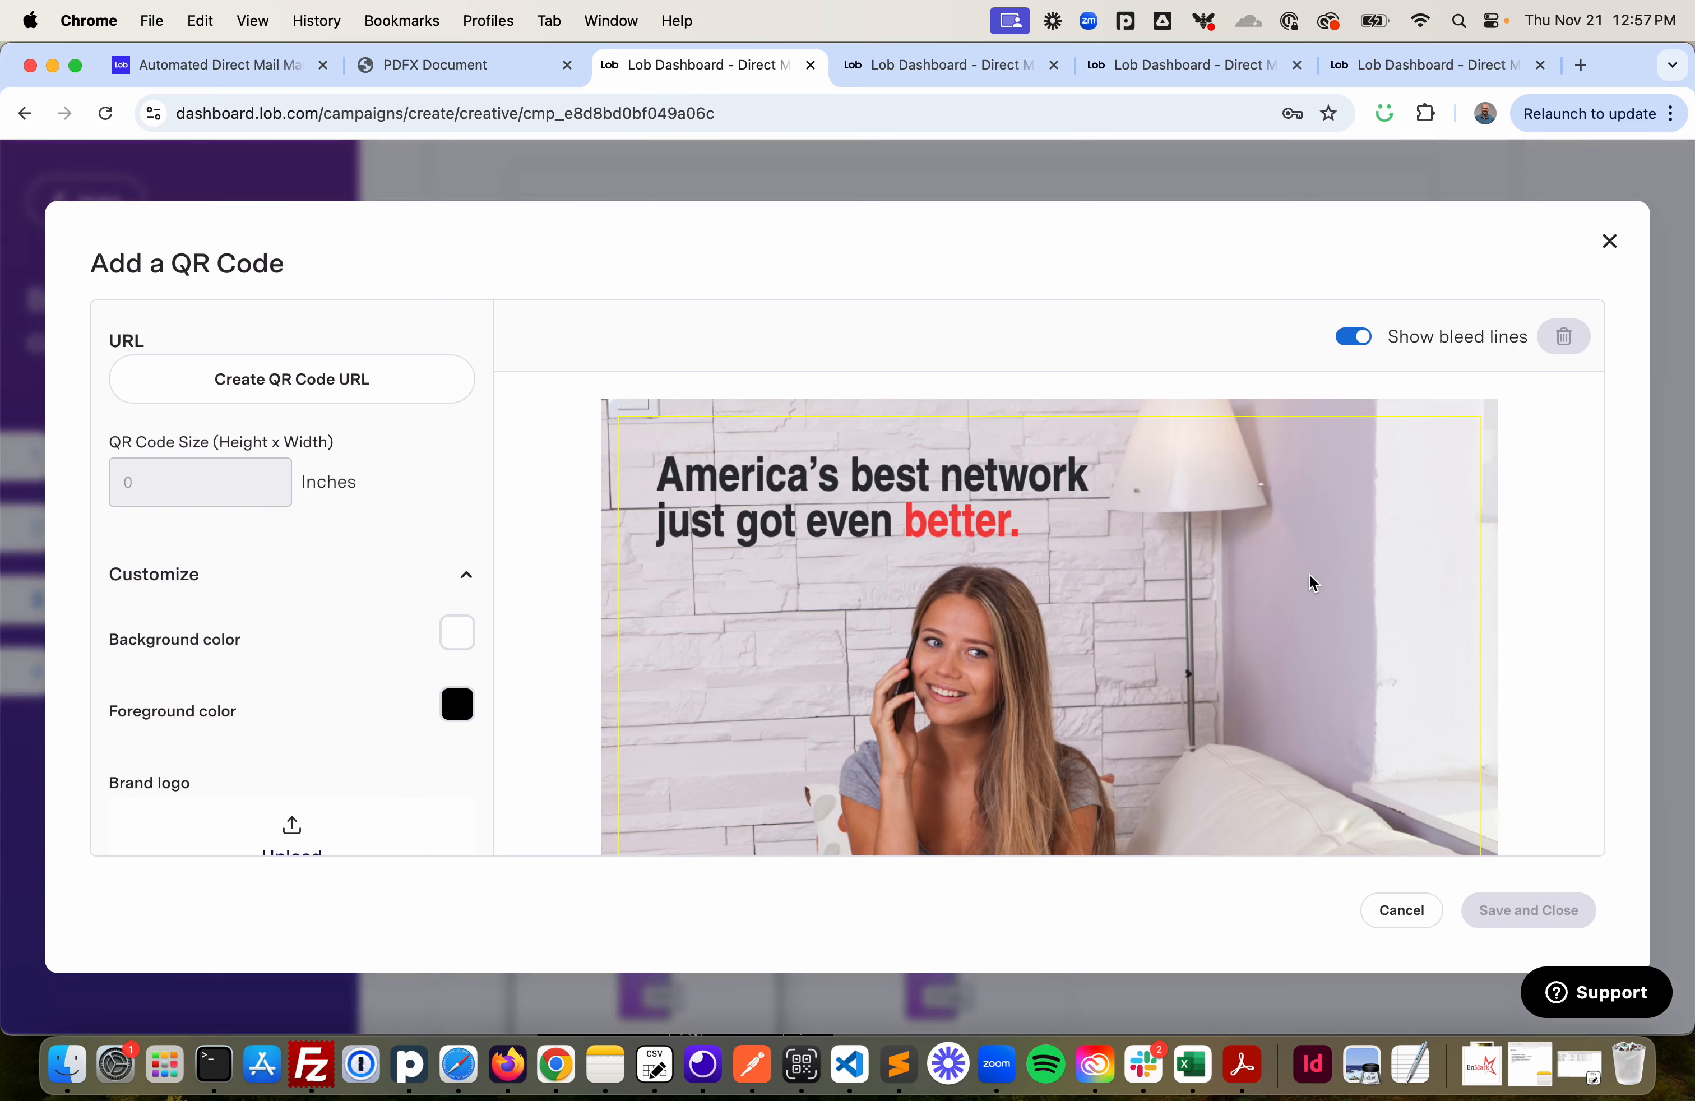
click(286, 380)
click(580, 634)
text(h)
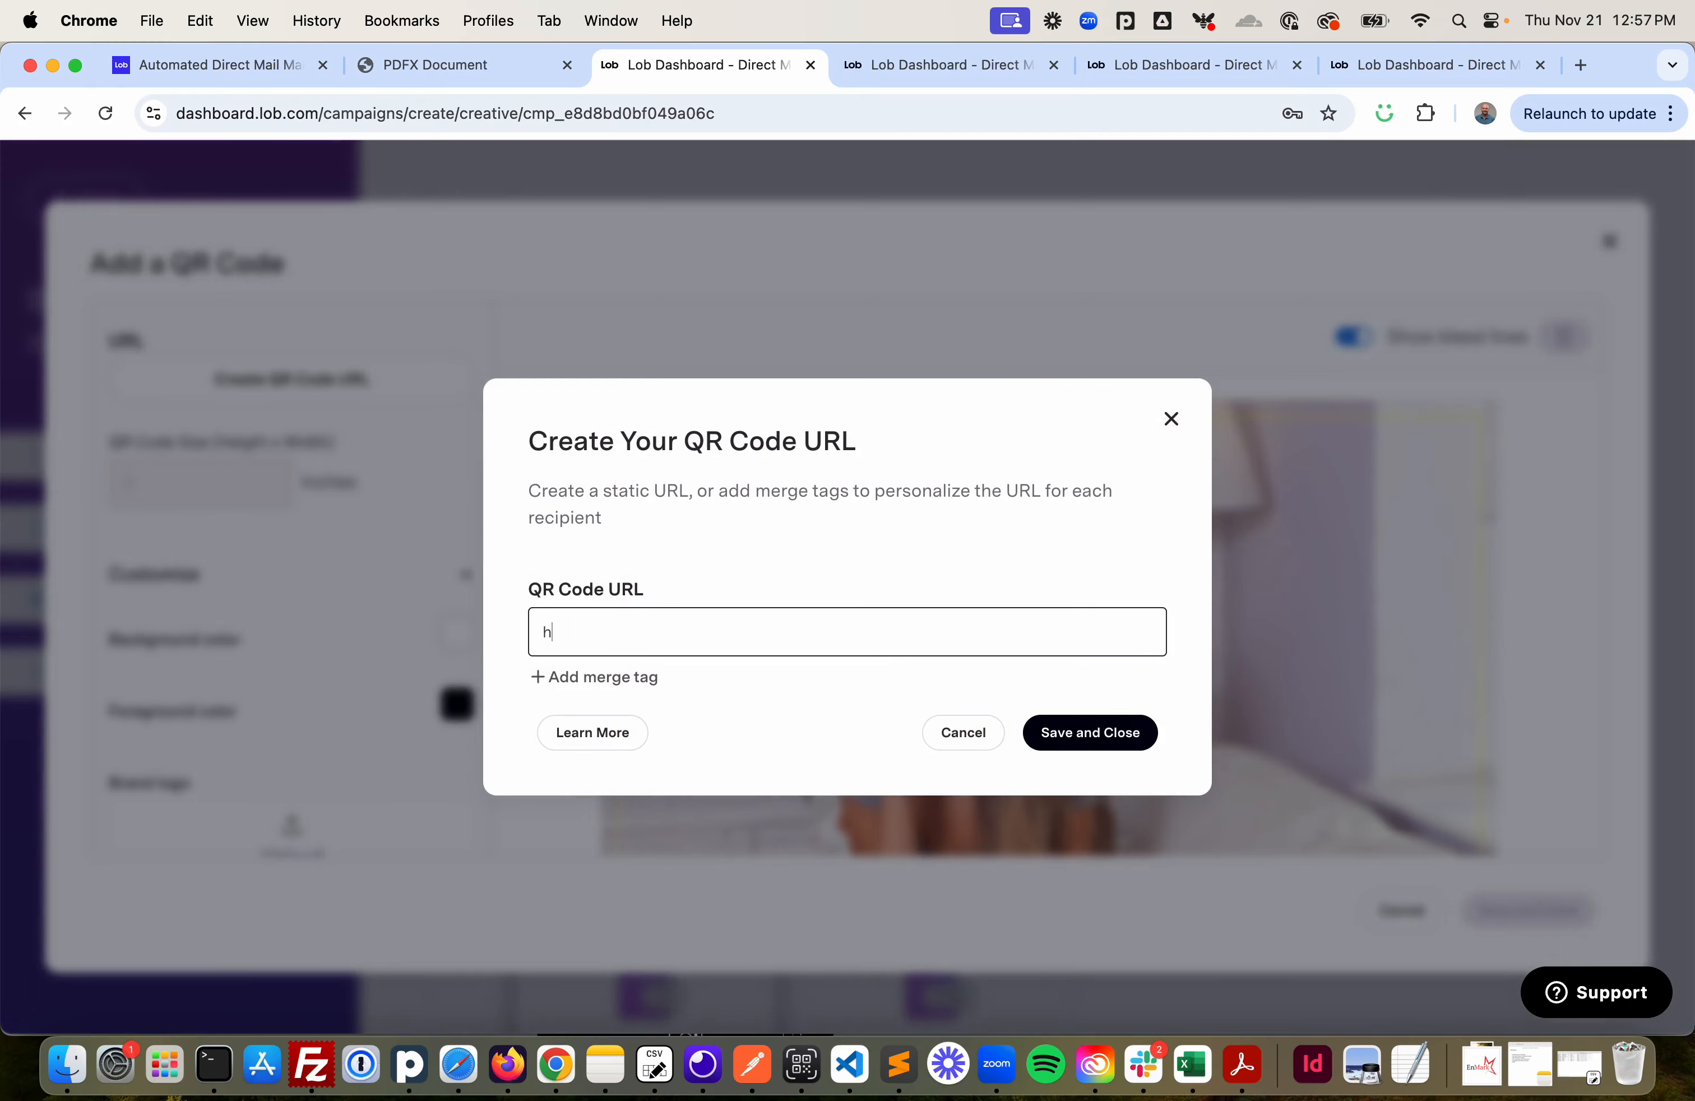
text(ttps:www.)
key(BackSpace)
key(BackSpace)
key(BackSpace)
key(BackSpace)
text(//www.lob.com)
click(1084, 734)
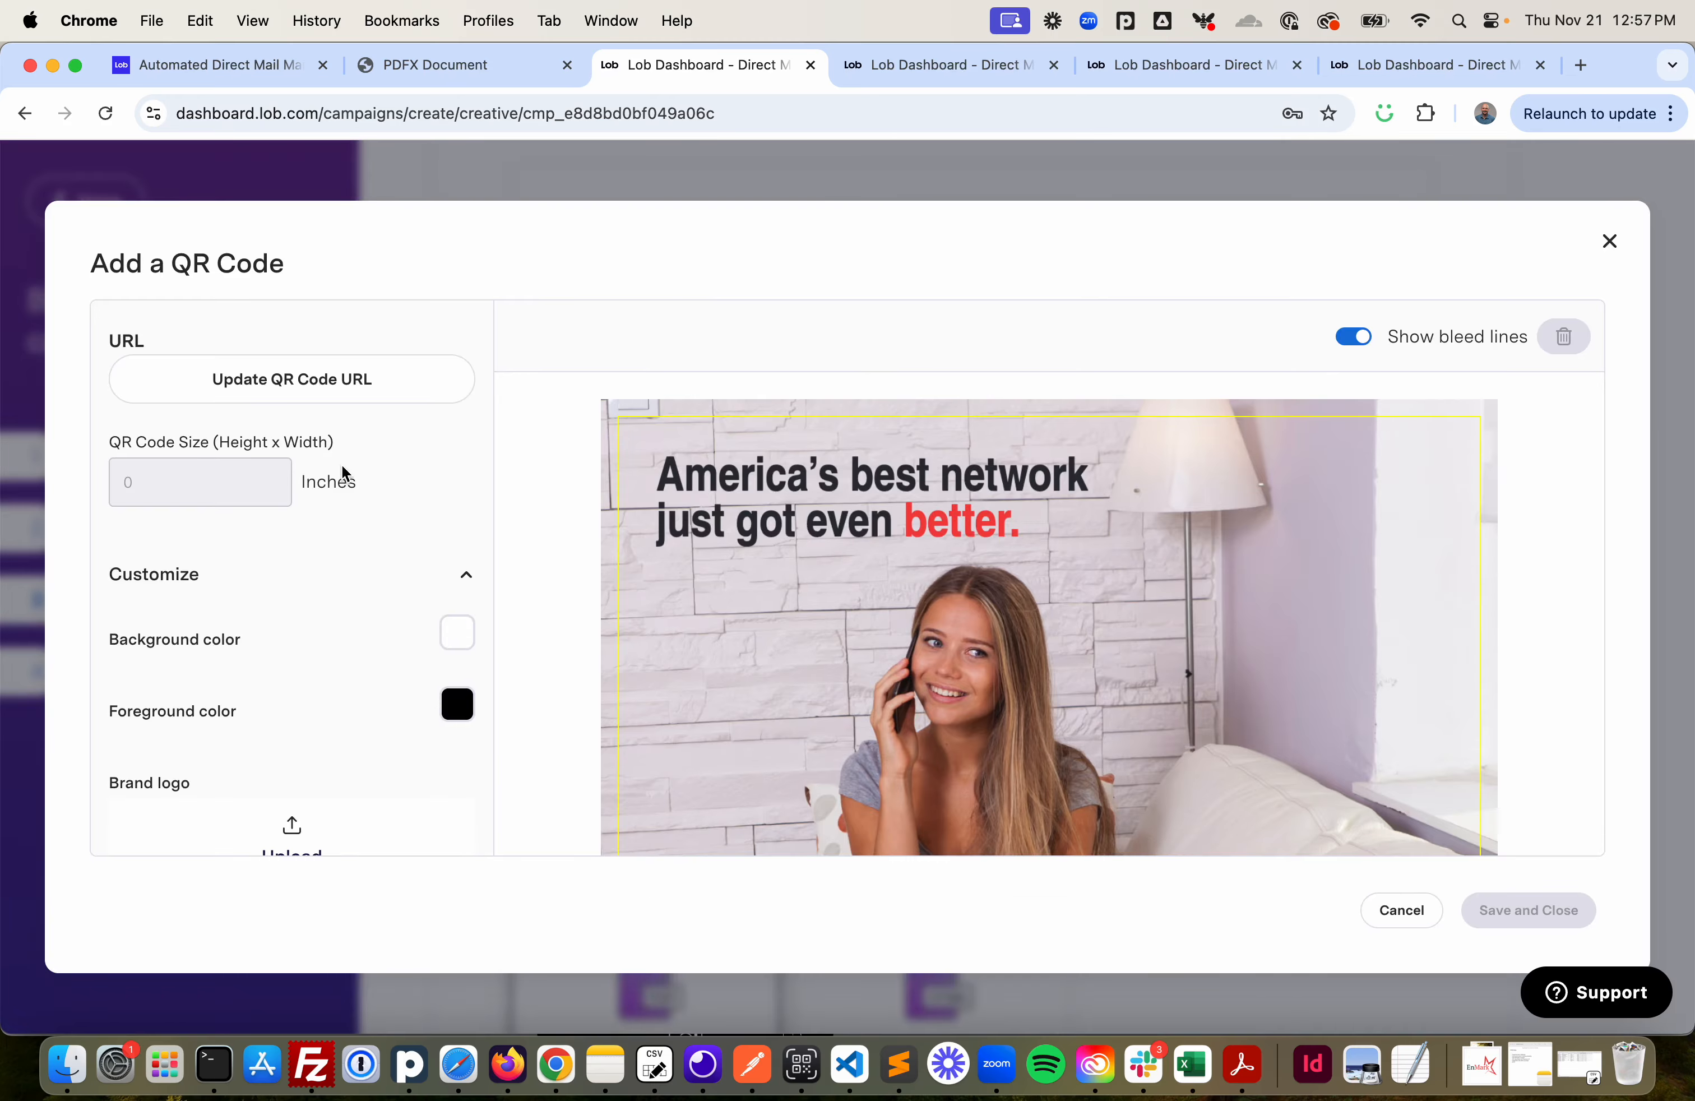
- Set the QR code's foreground colour to #E60953
scroll(342, 464, down, 1)
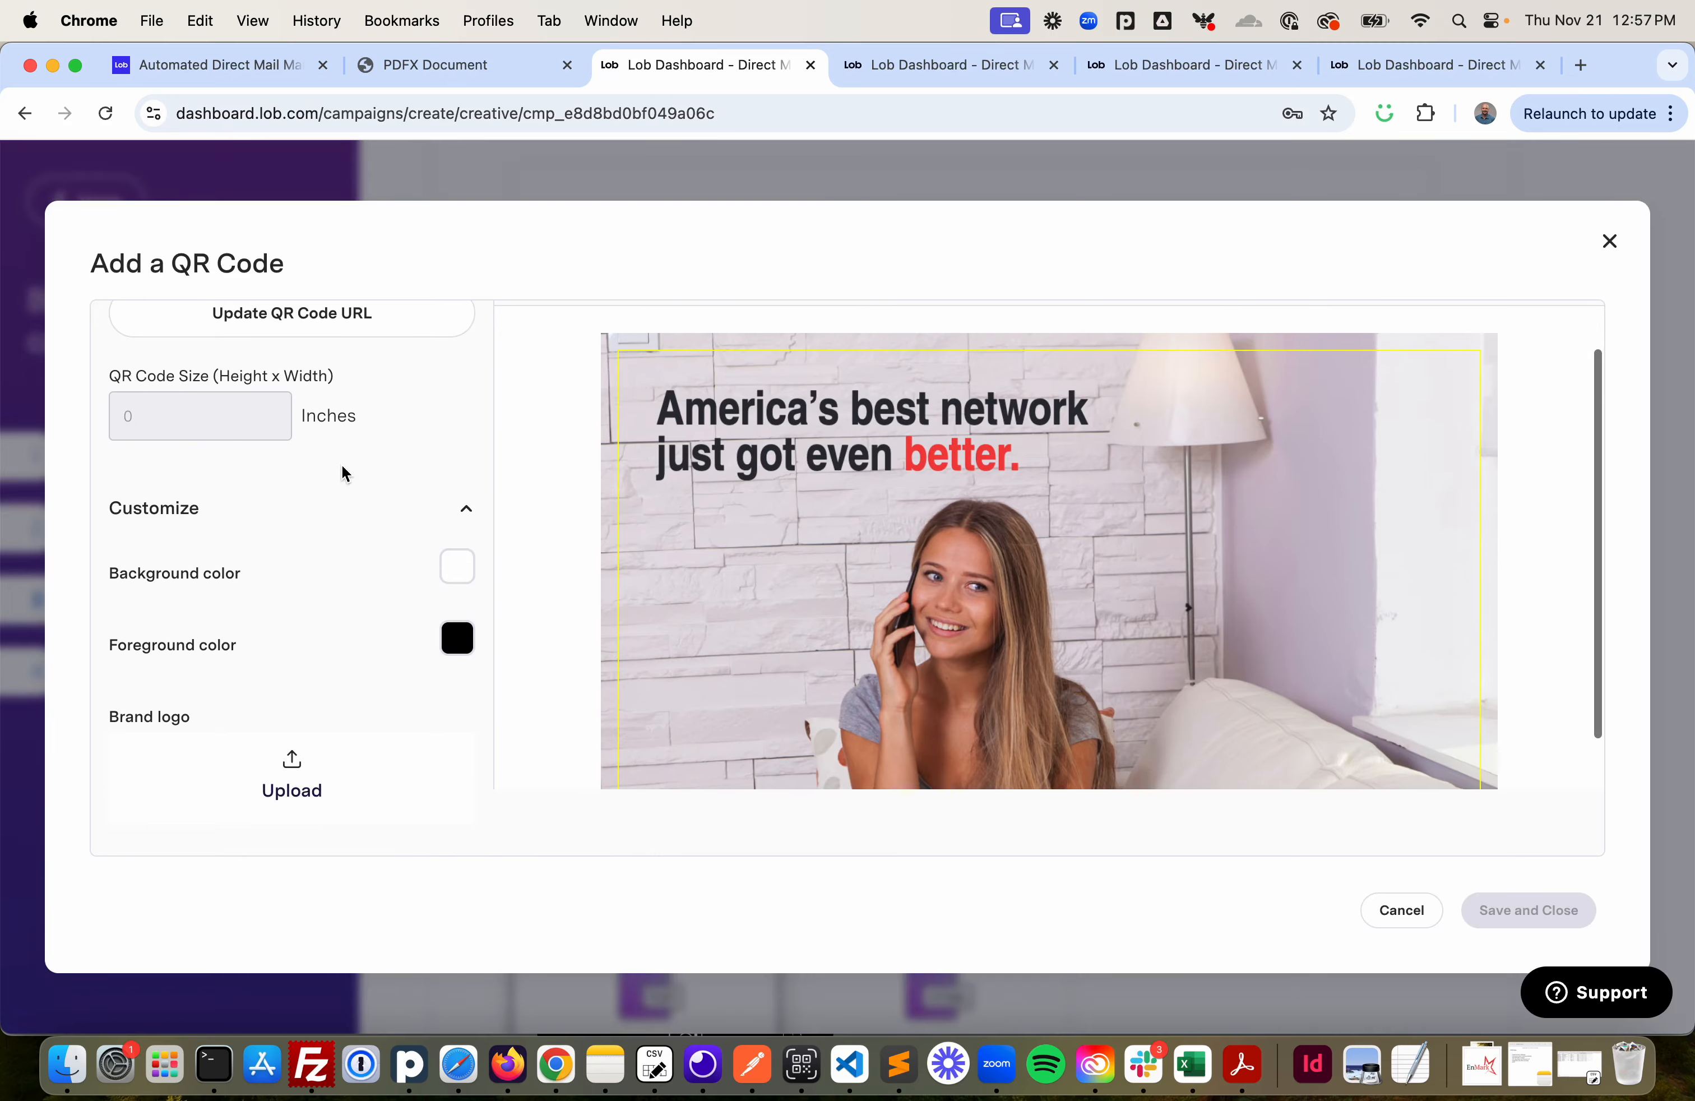
scroll(342, 464, up, 1)
scroll(343, 472, down, 3)
scroll(343, 472, up, 1)
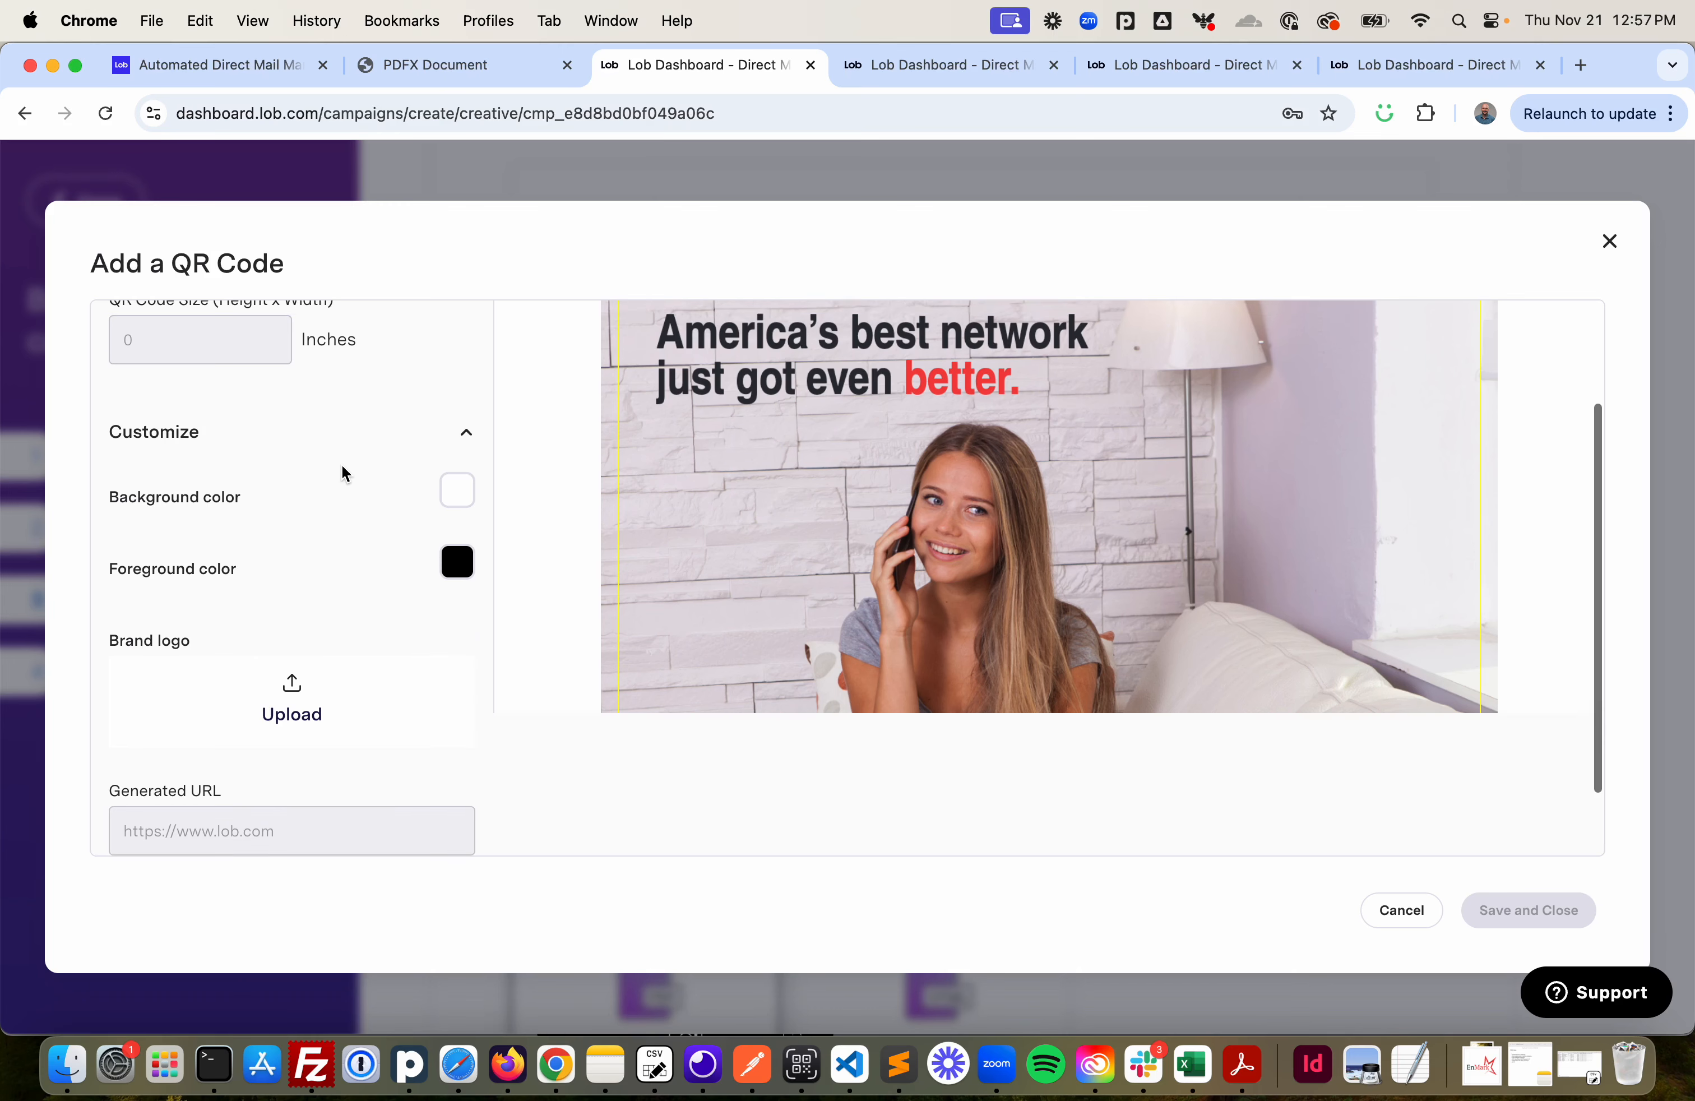
scroll(341, 465, down, 2)
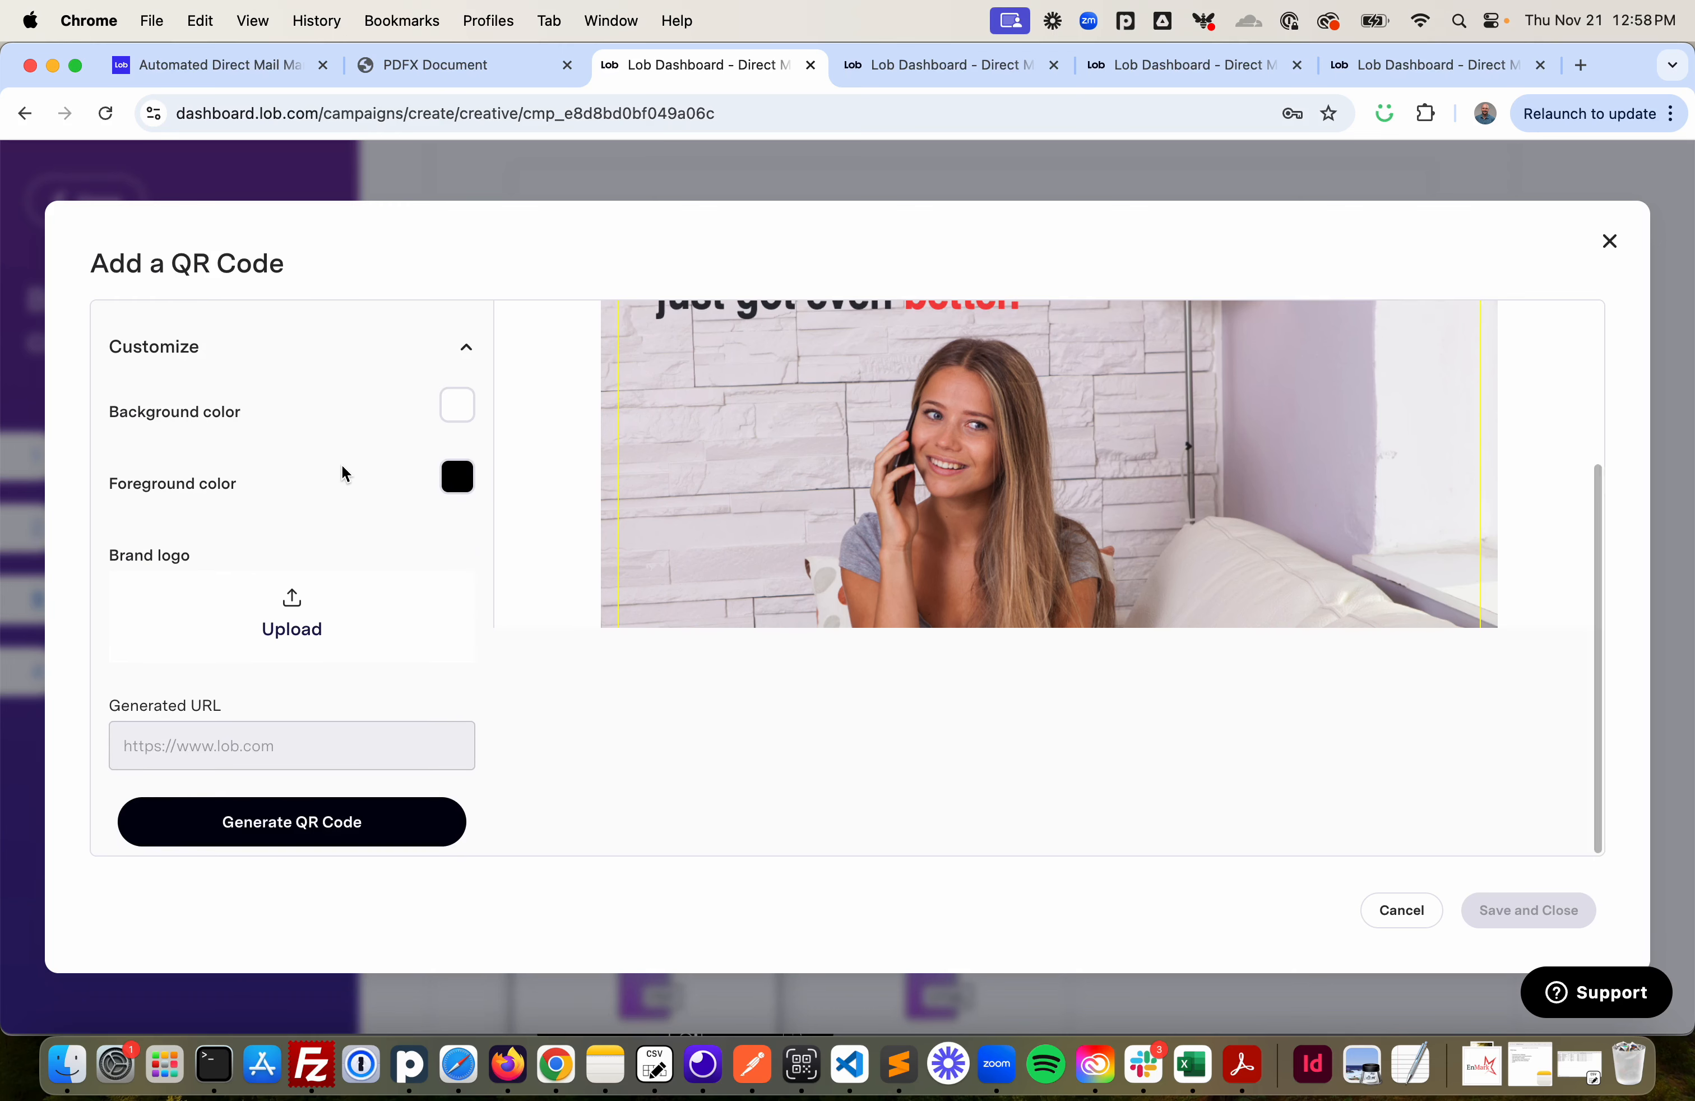
click(458, 476)
mouse_move(640, 517)
mouse_down()
mouse_move(593, 534)
mouse_move(613, 527)
mouse_up()
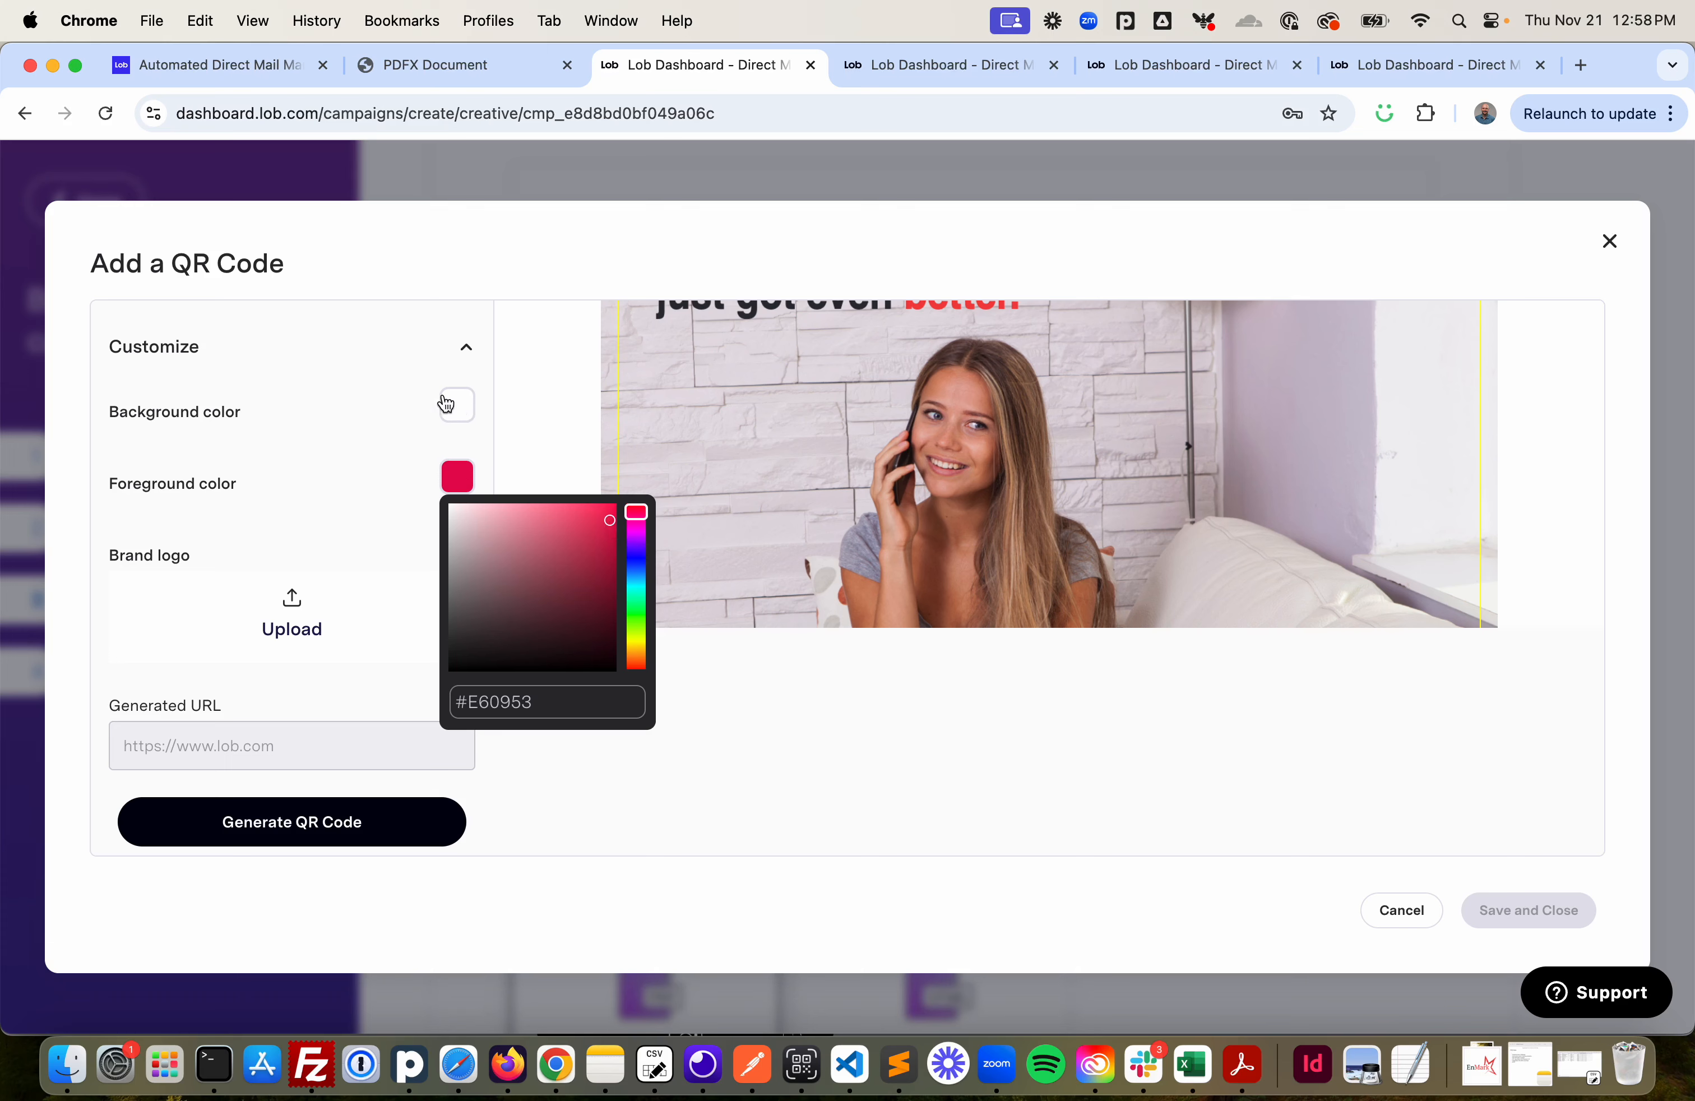
click(504, 426)
- Upload the EnMark logo screenshot from Downloads as the QR code's brand logo
click(327, 631)
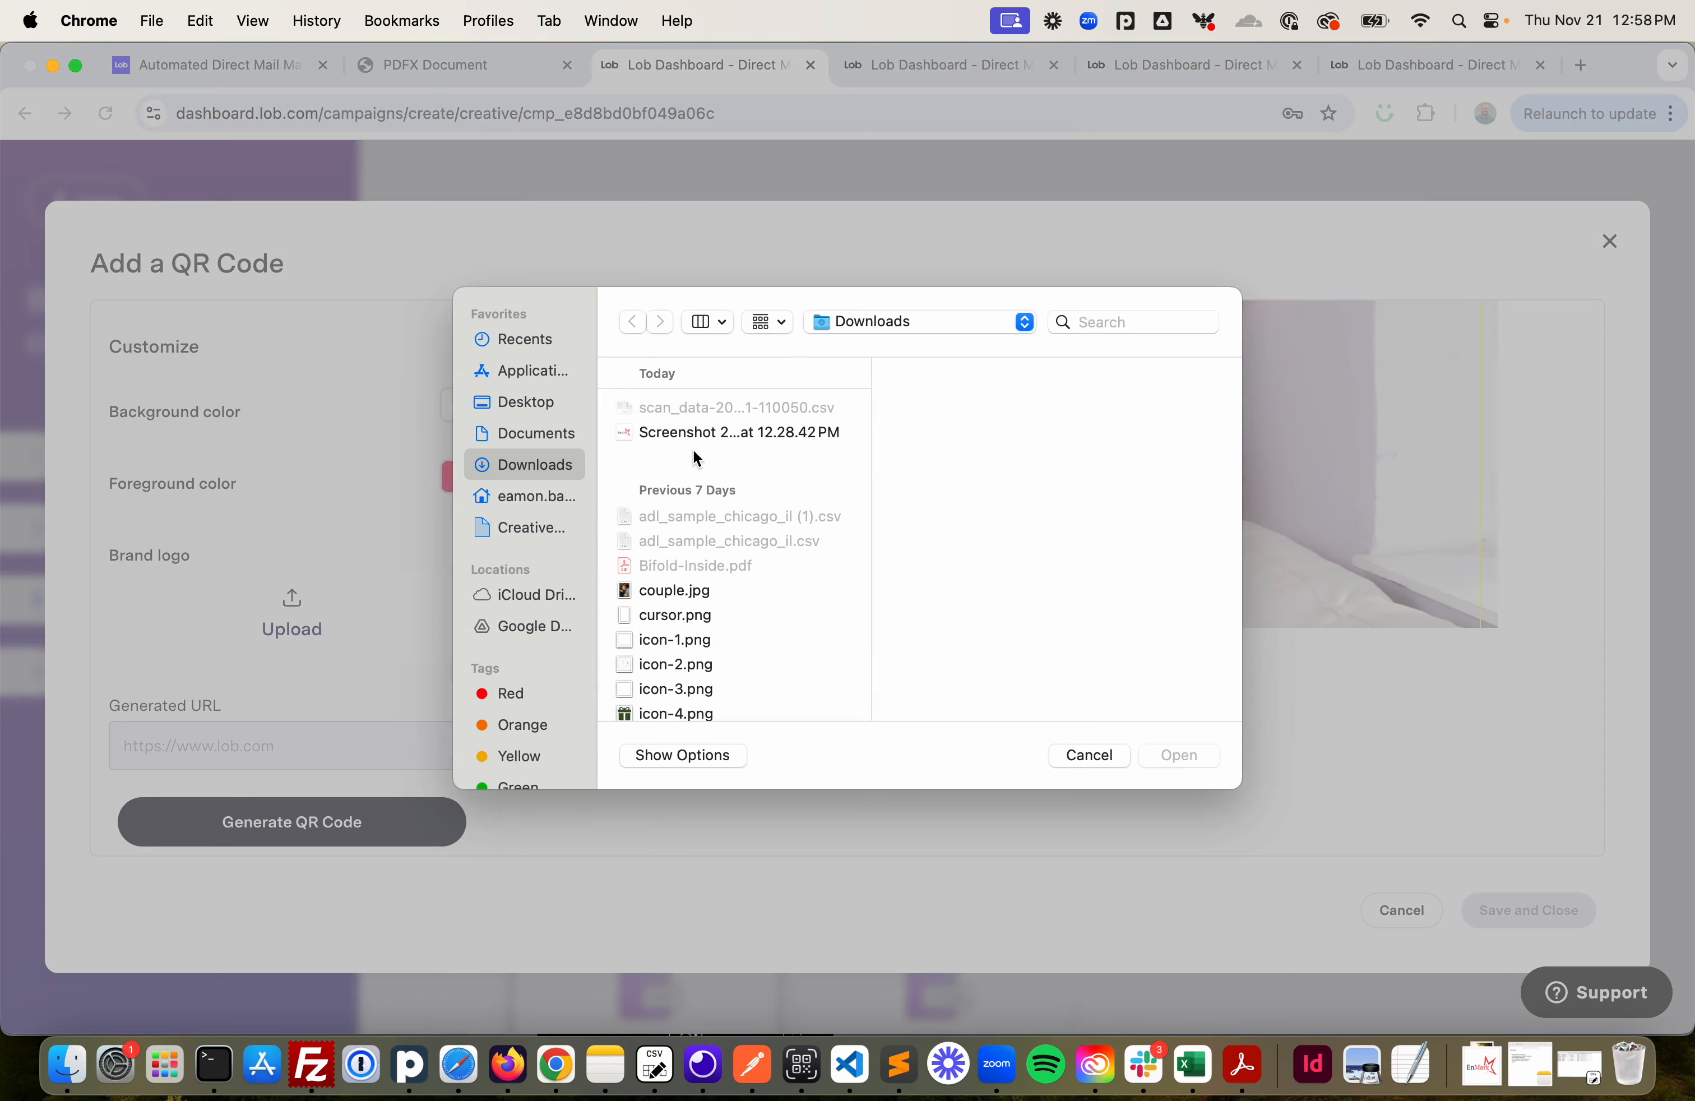
click(704, 436)
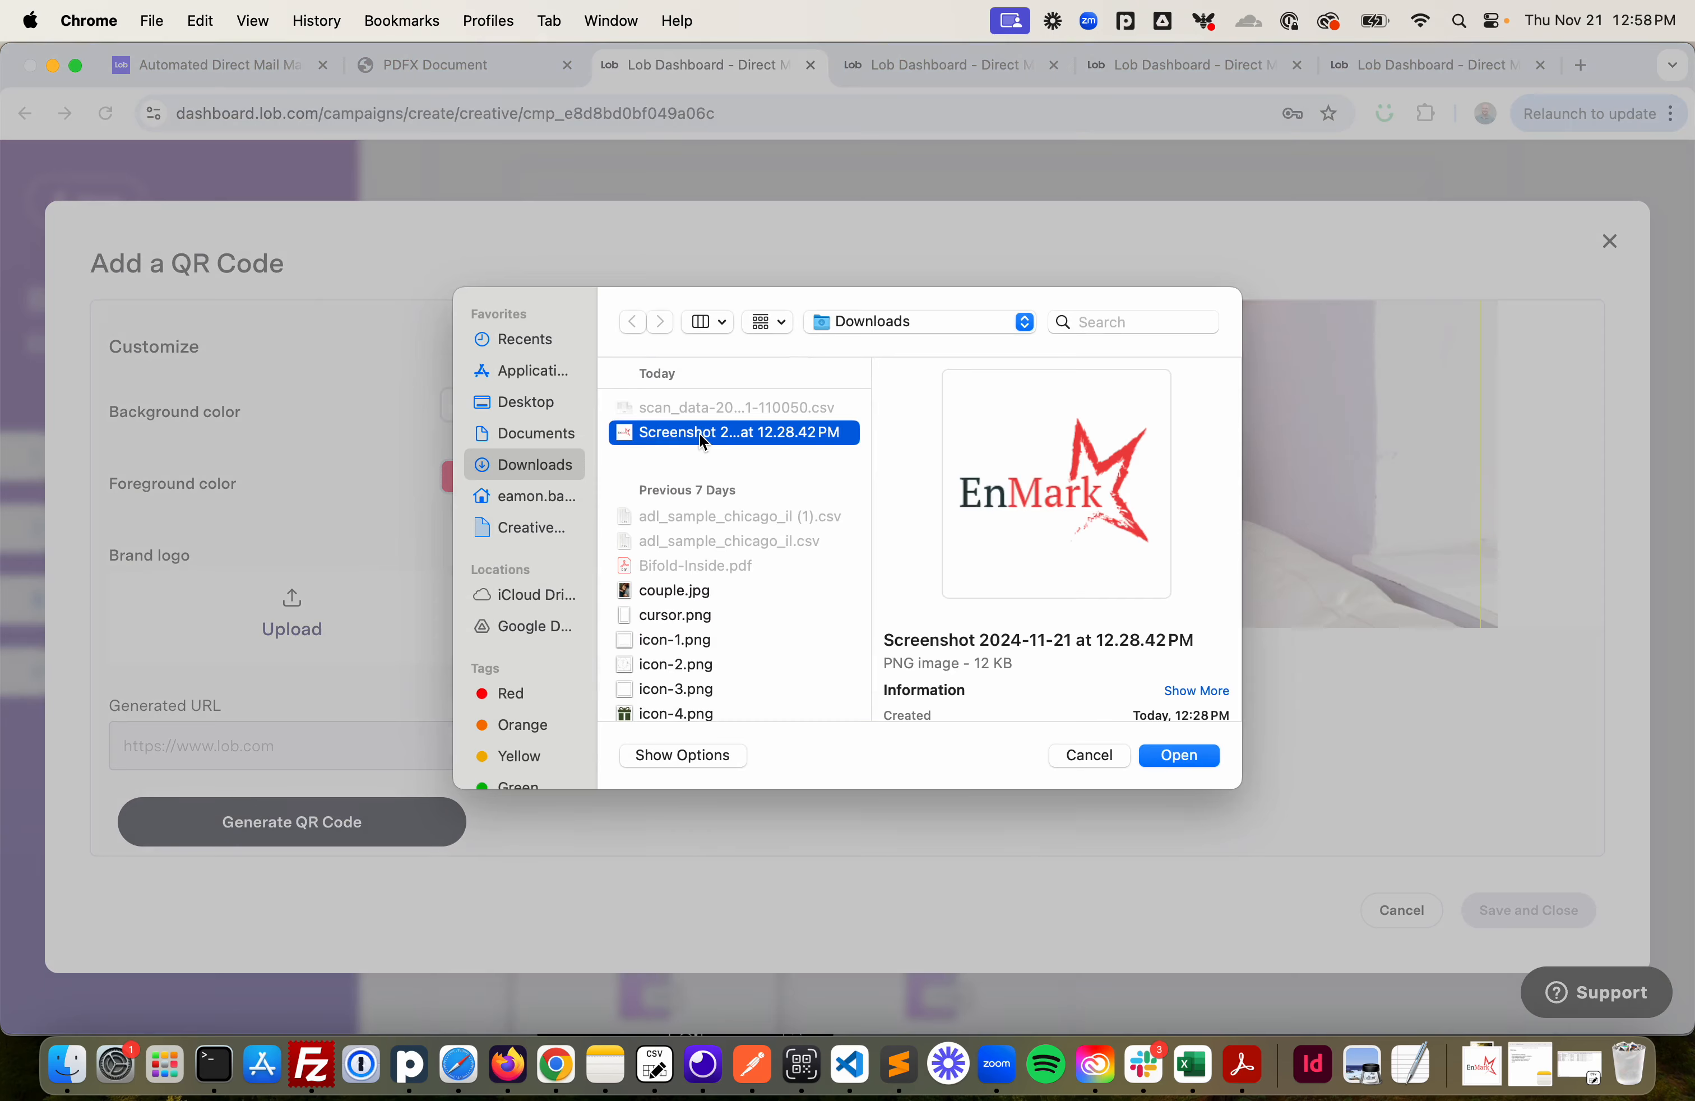
click(1184, 754)
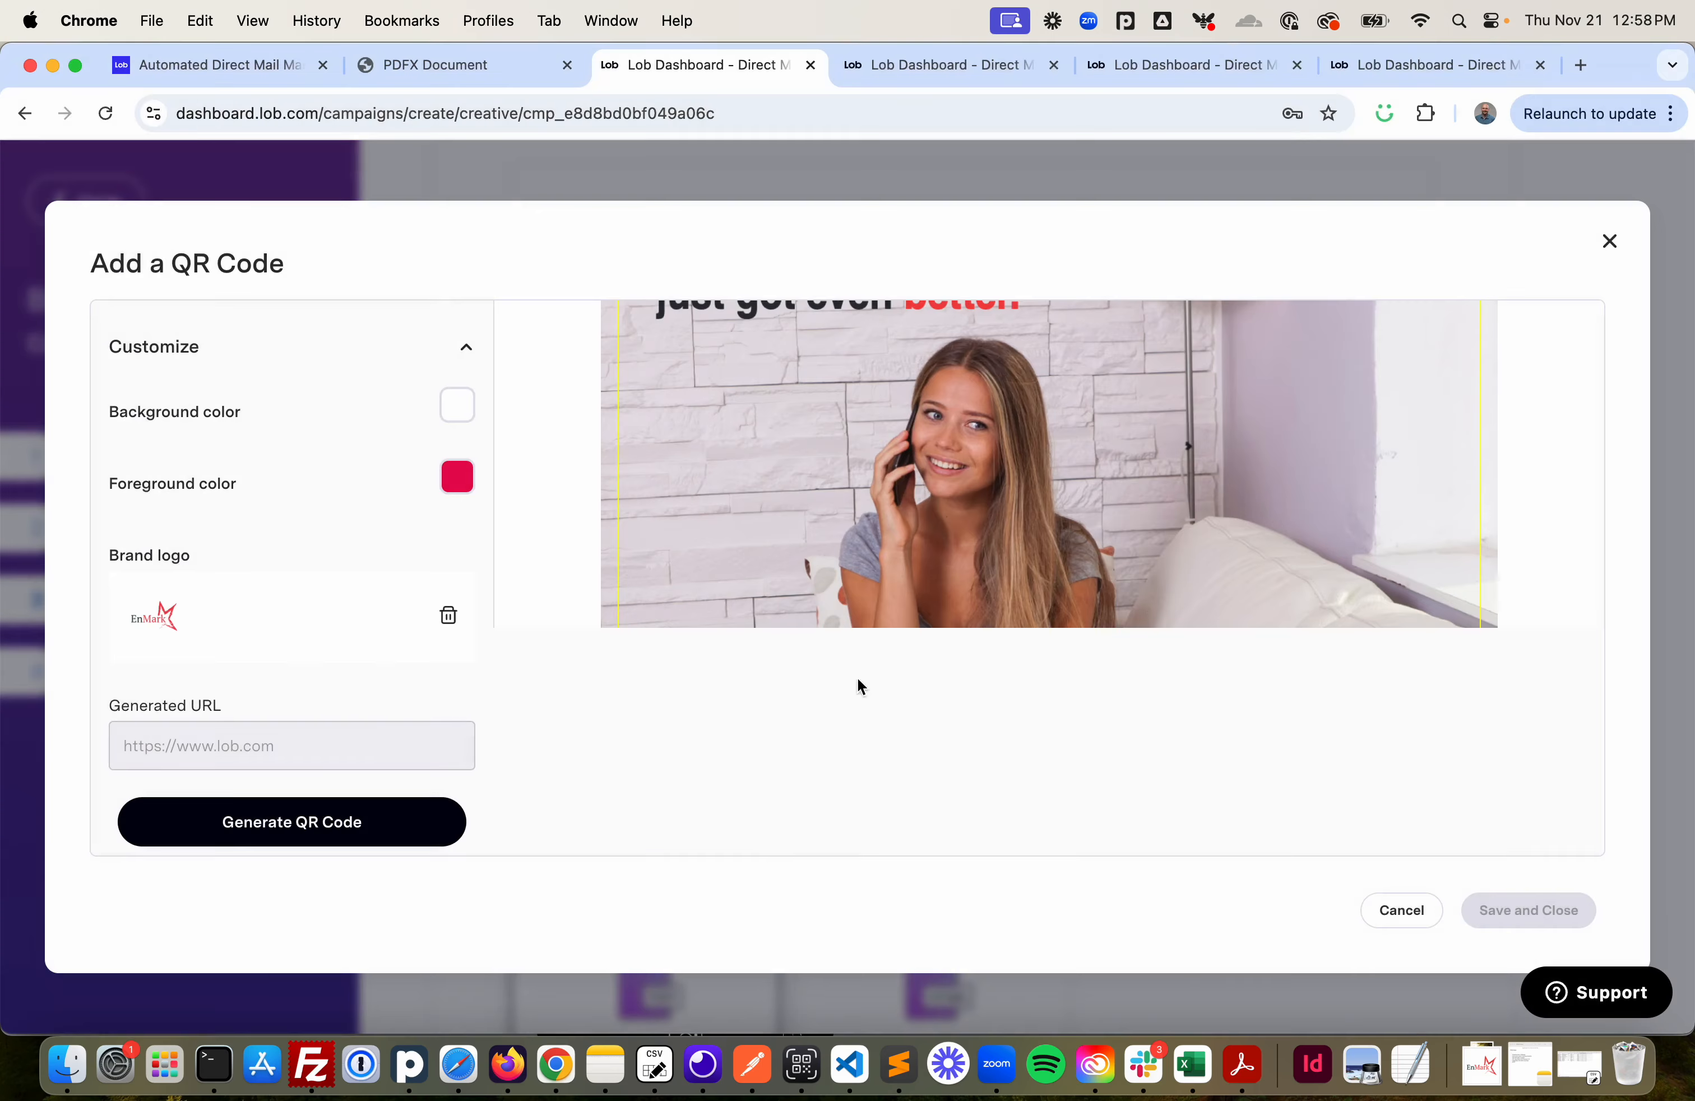
- Generate the QR code and move it to the postcard's upper-right corner, about 1.58 inches in size
click(332, 823)
scroll(974, 499, up, 5)
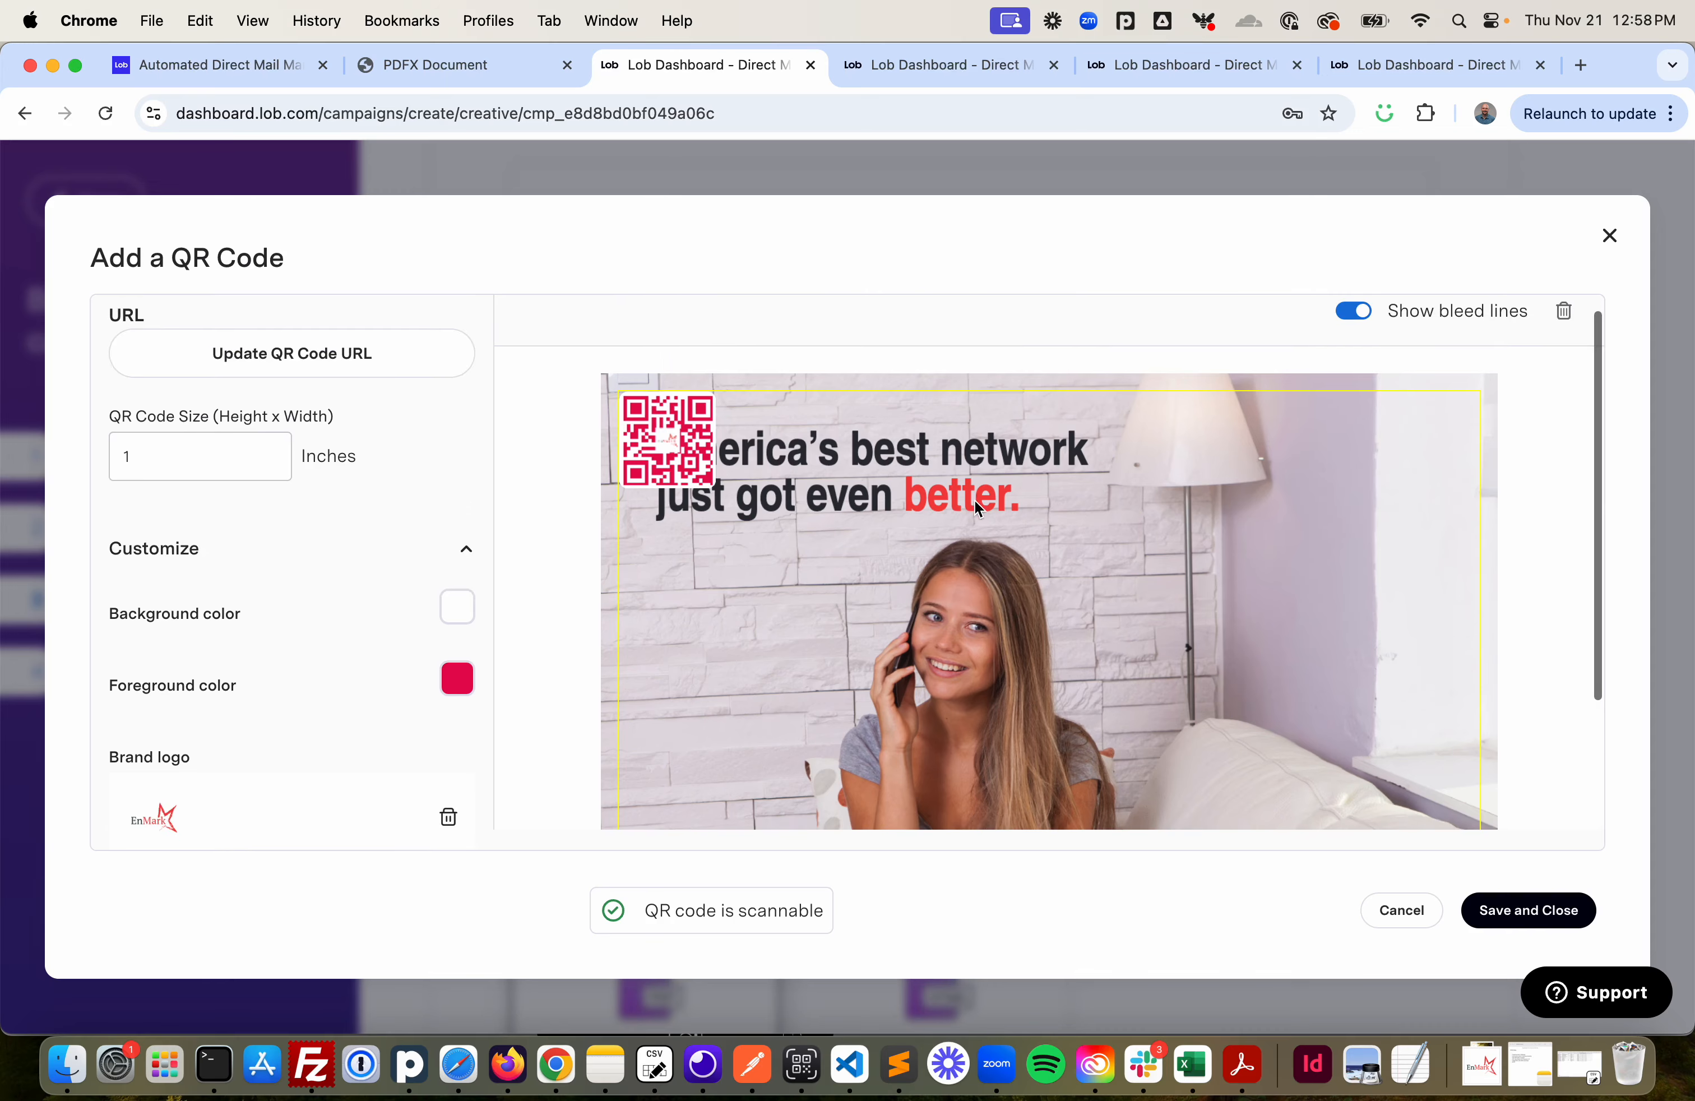
drag(669, 449, 1319, 576)
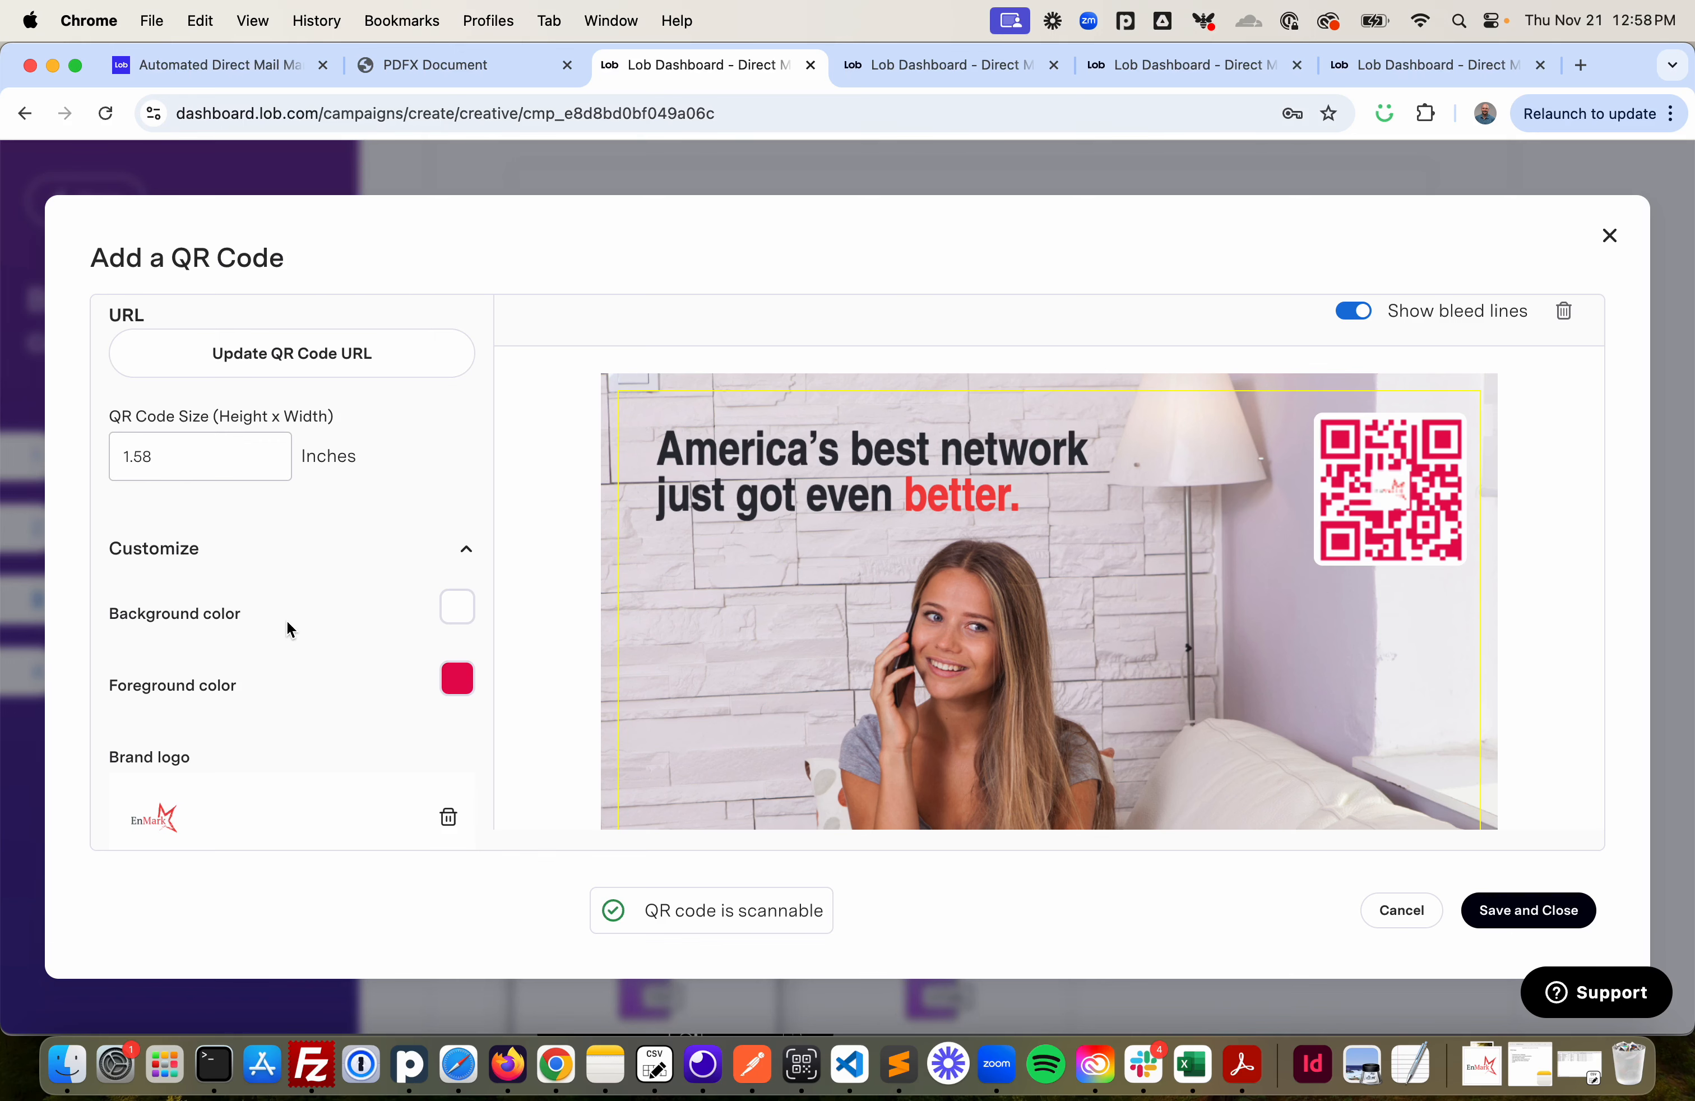
- Append ?first_name= to the QR code URL
scroll(288, 623, down, 3)
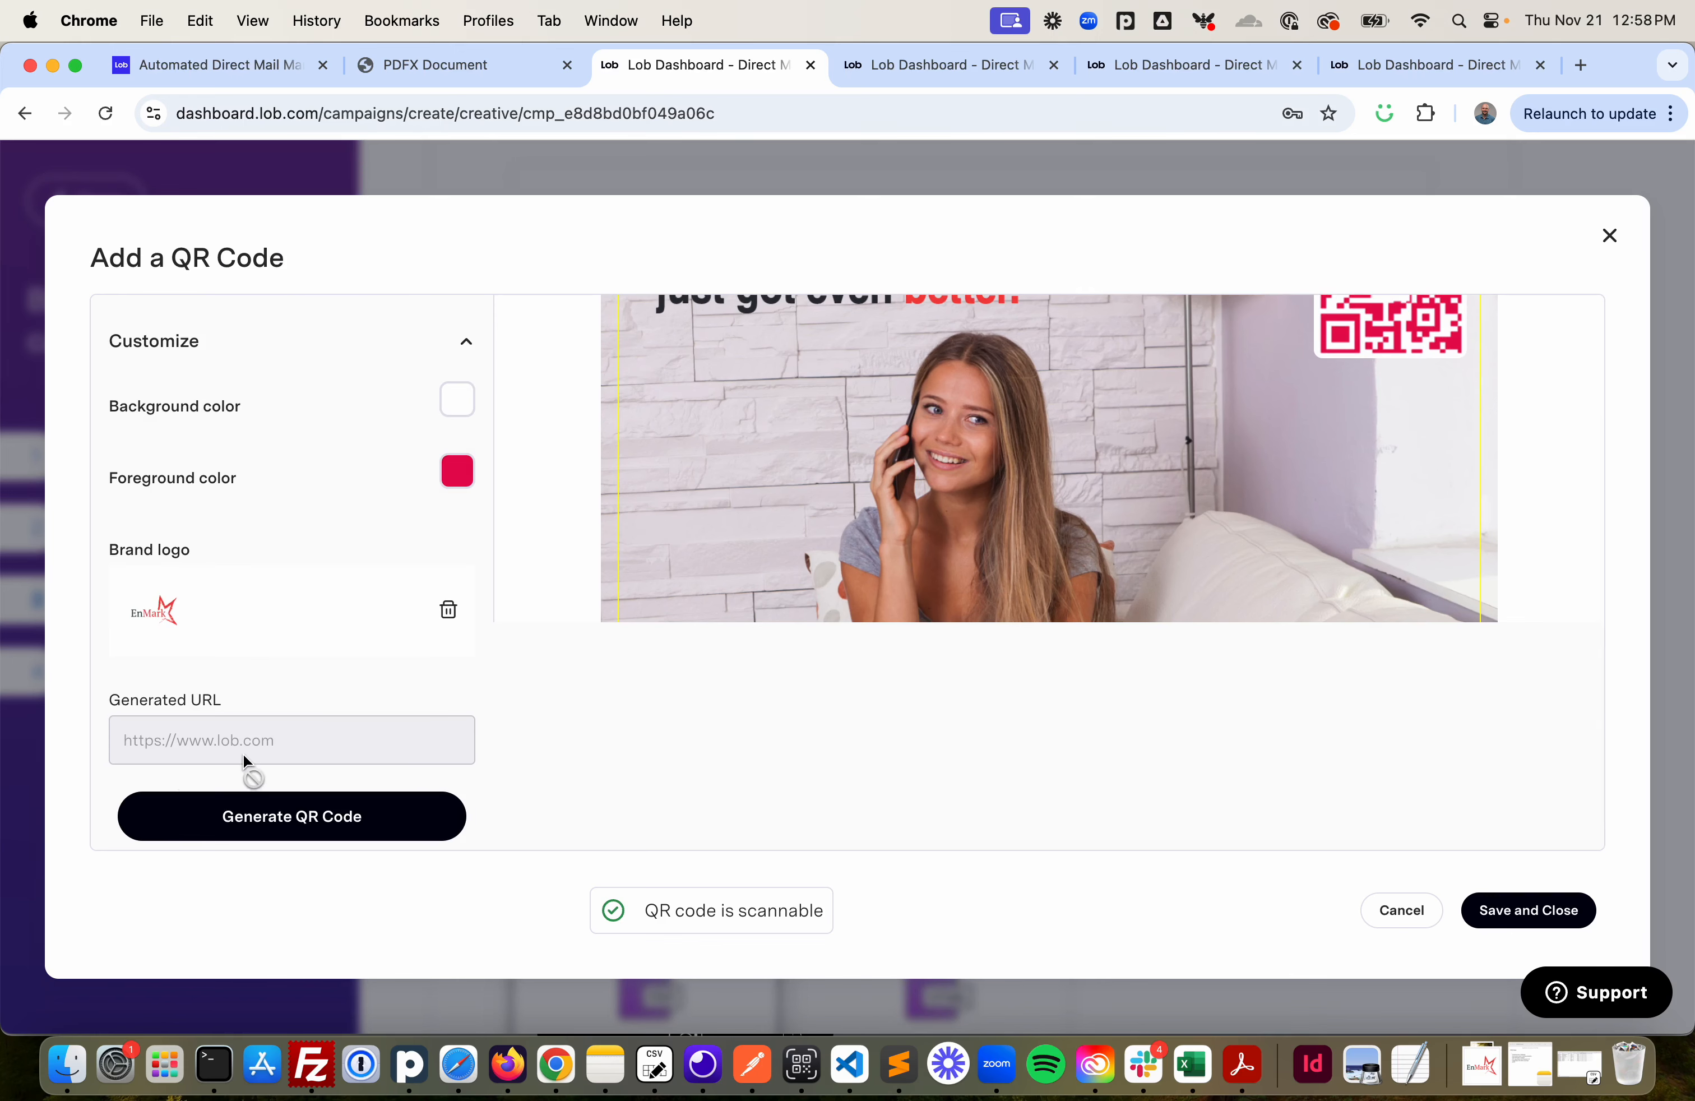
scroll(1054, 464, up, 3)
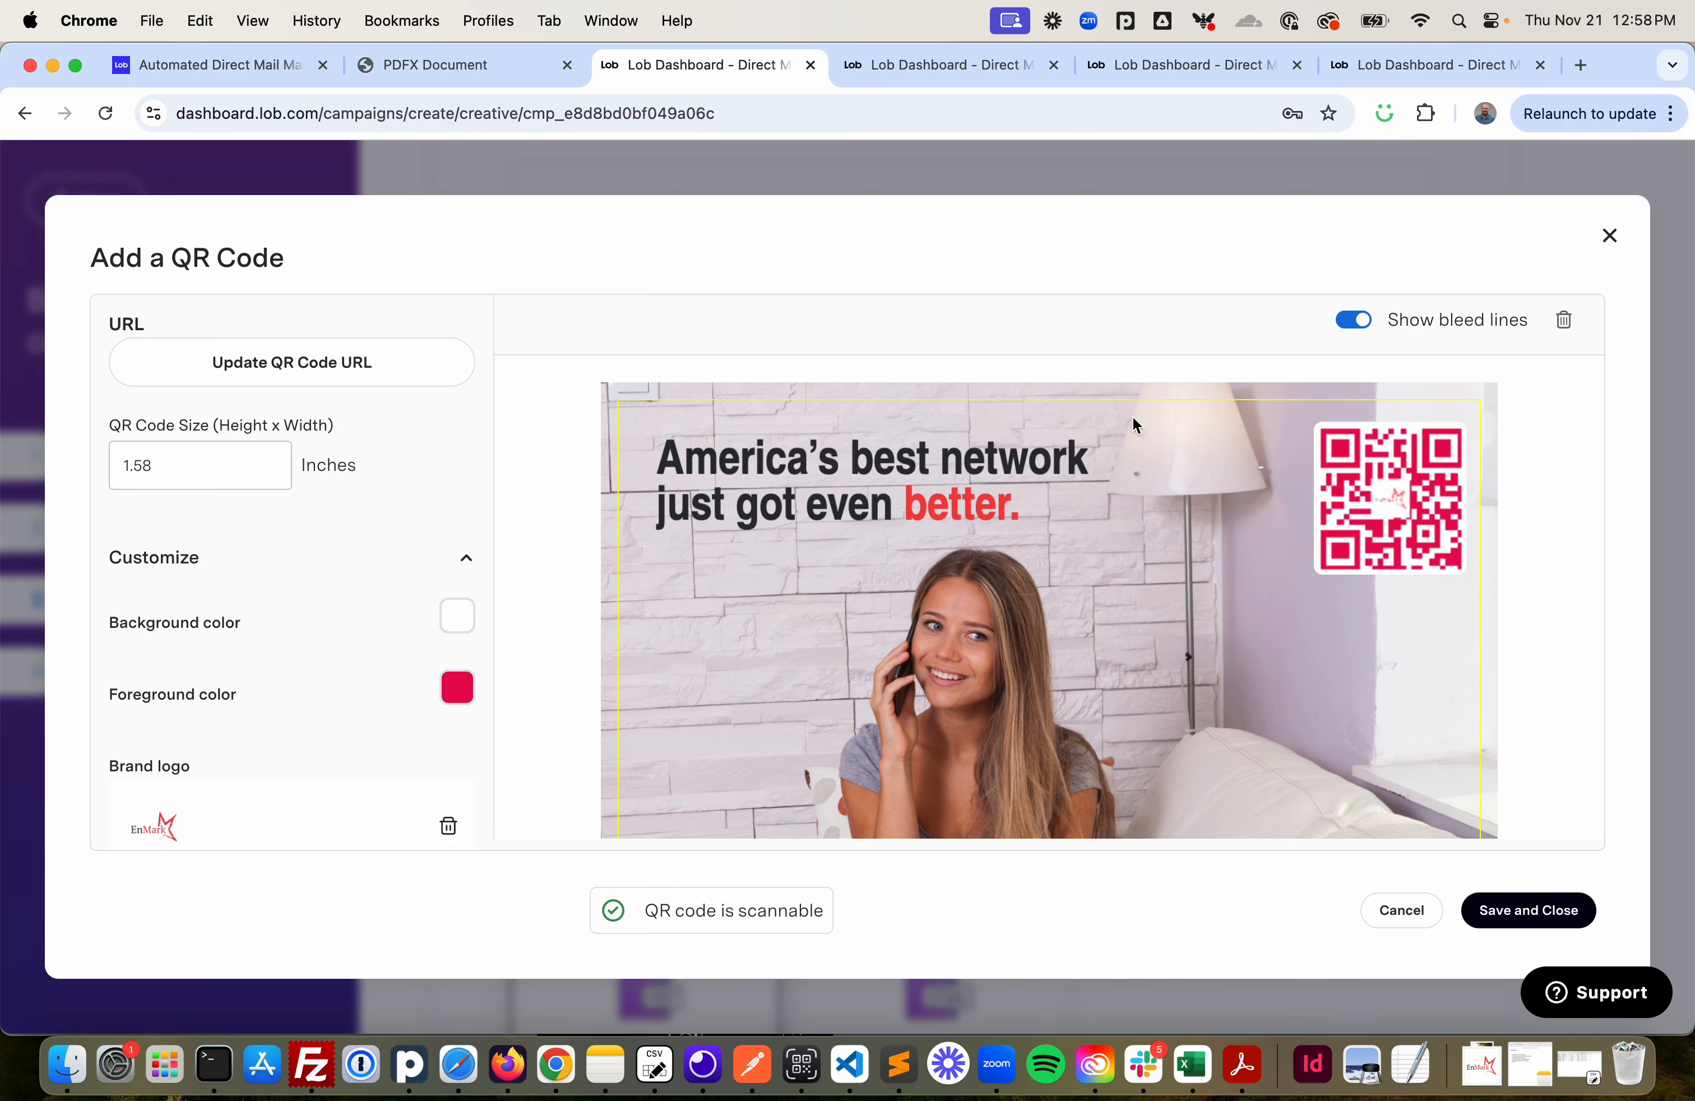
scroll(379, 495, down, 5)
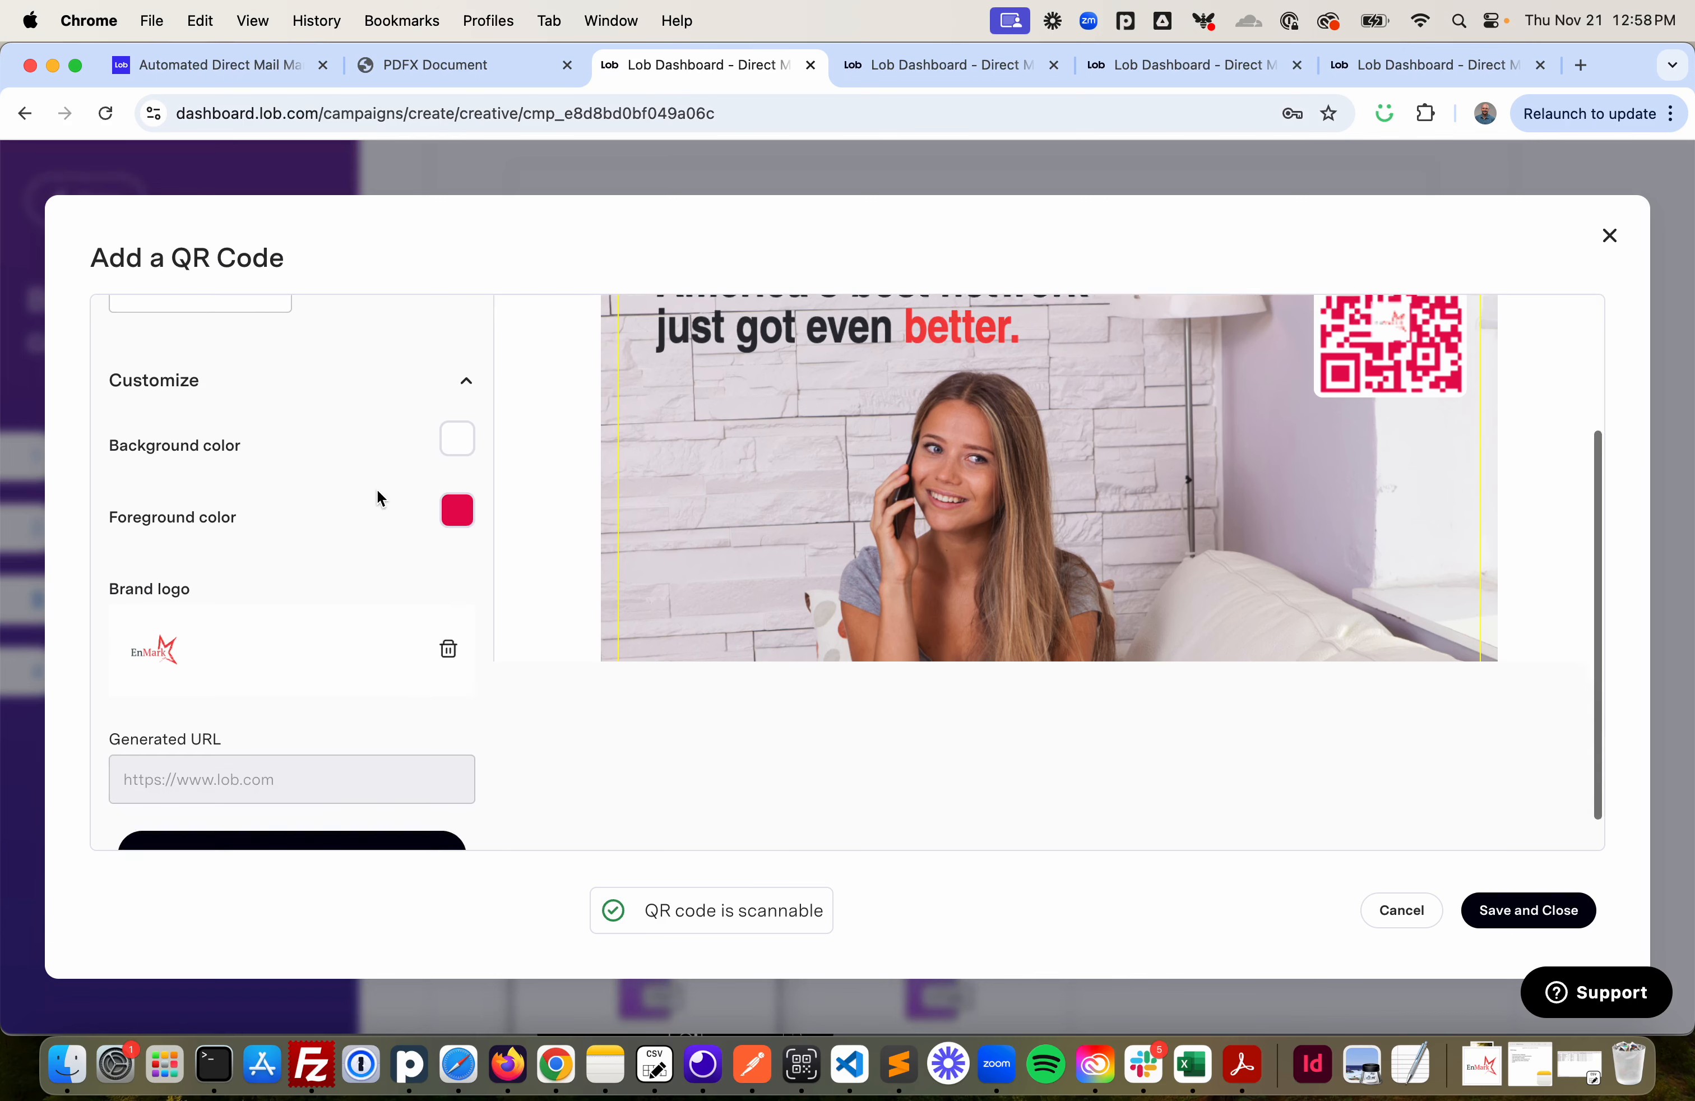
scroll(377, 495, up, 6)
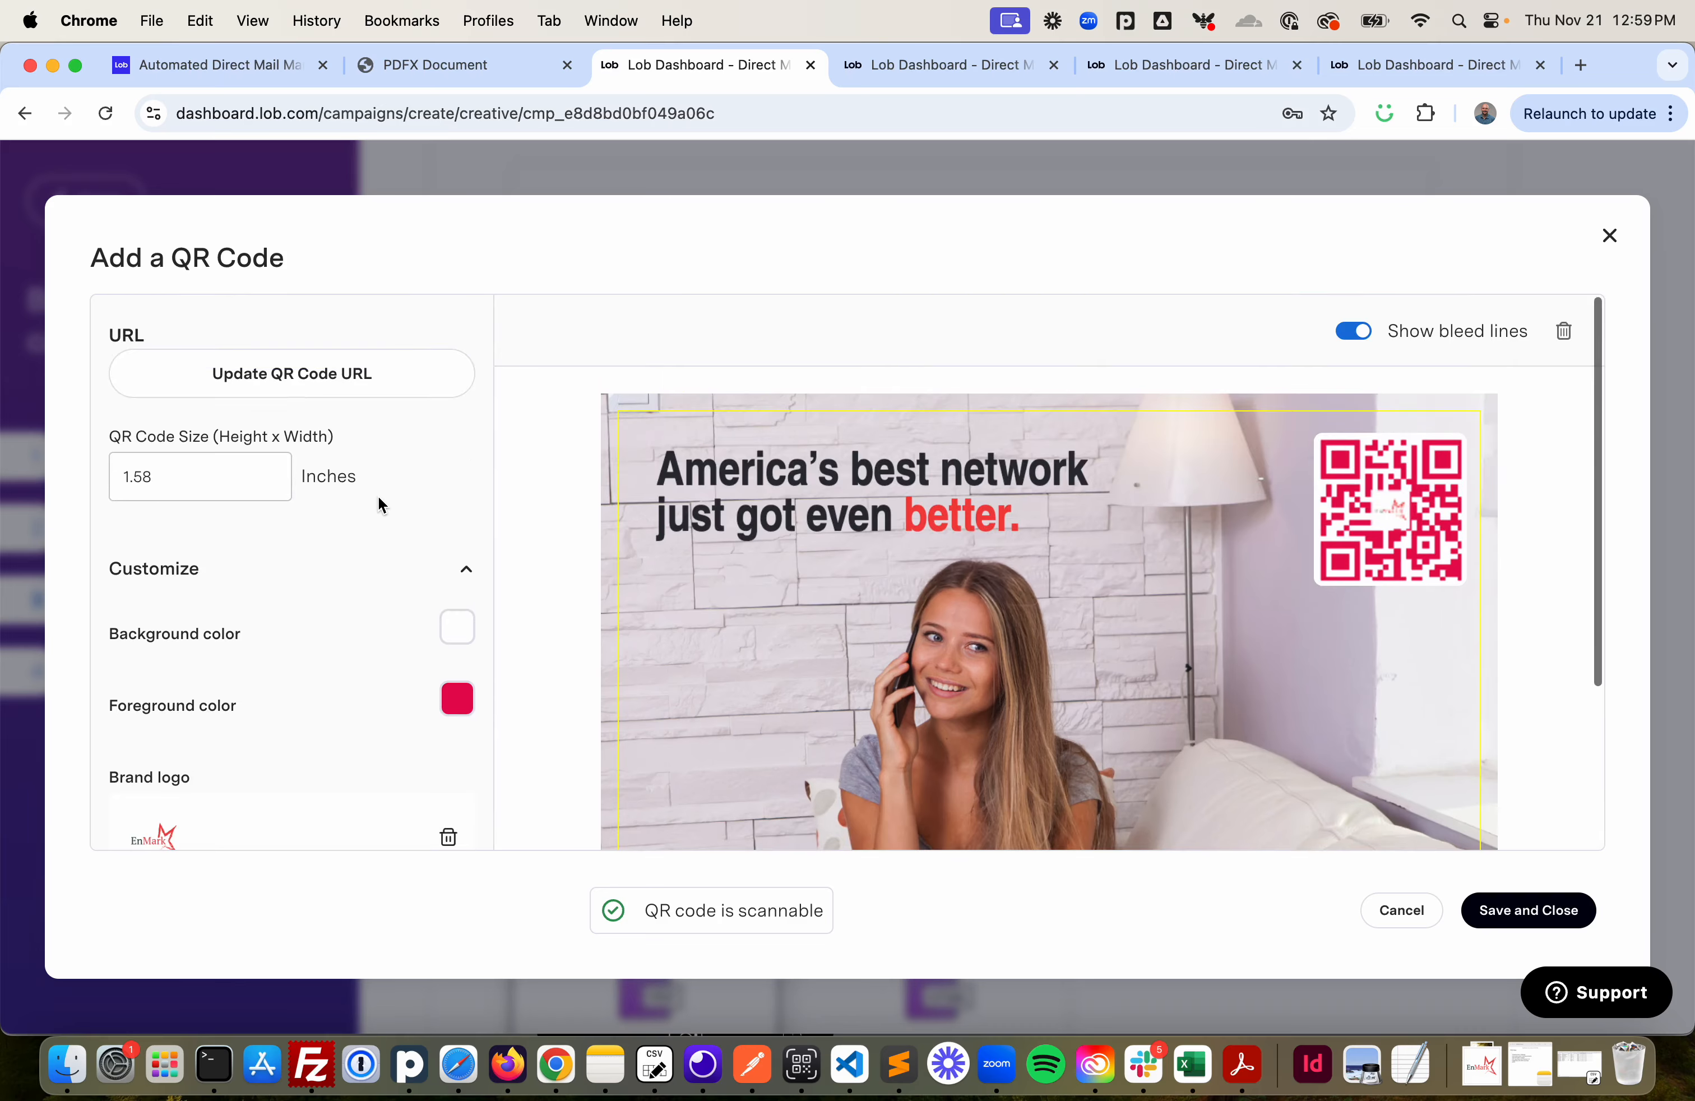
click(333, 395)
click(719, 641)
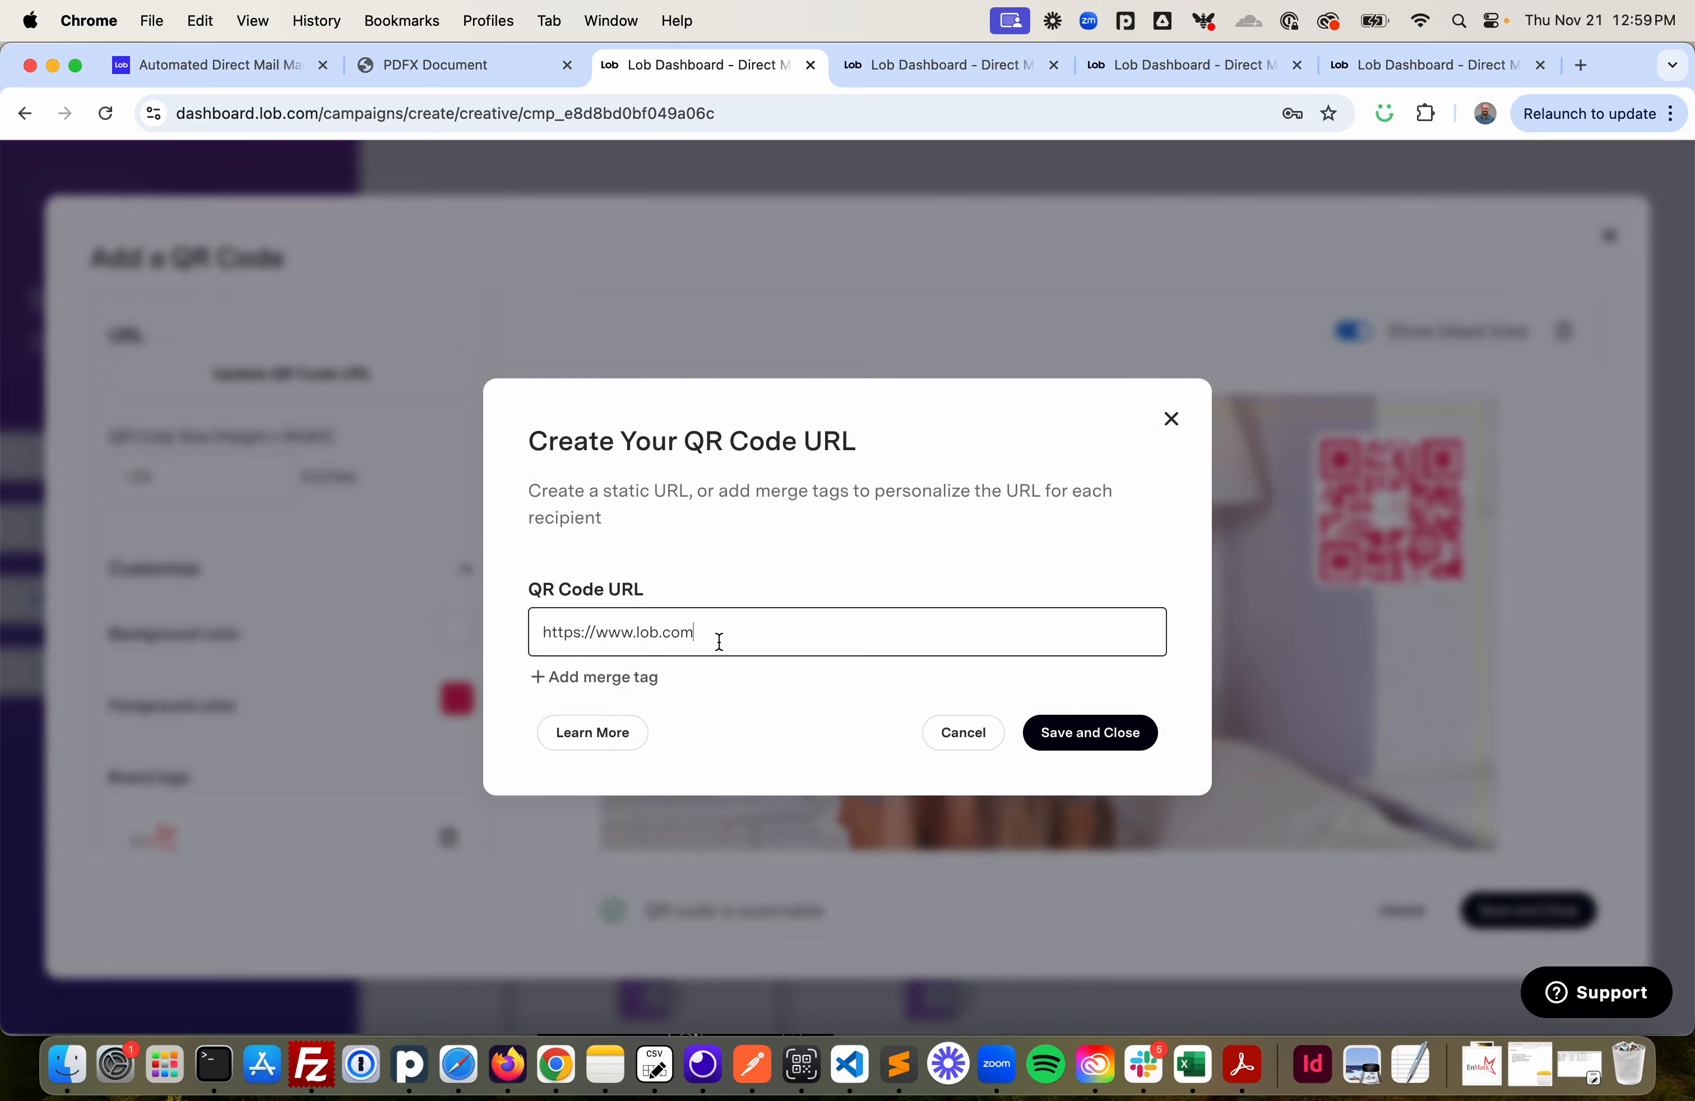
text(?first_name=)
- Add the firstname merge tag to the QR code URL
click(577, 679)
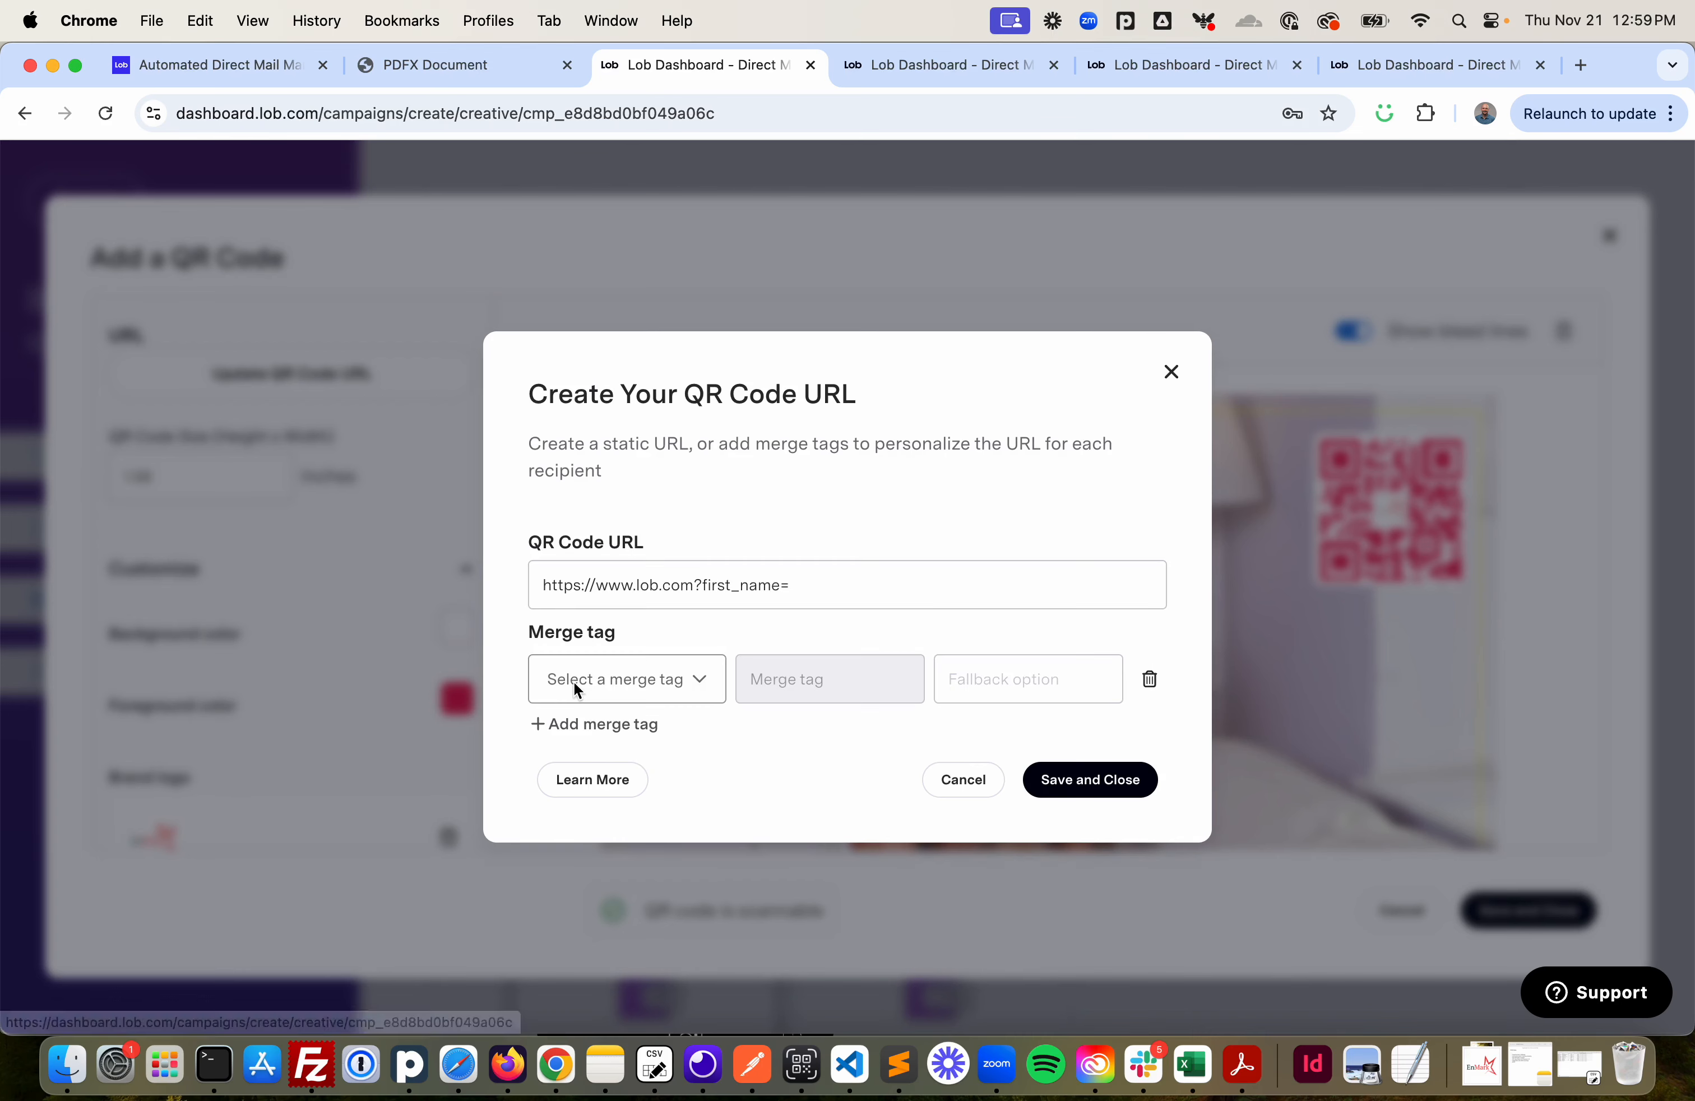
click(694, 683)
scroll(666, 909, down, 5)
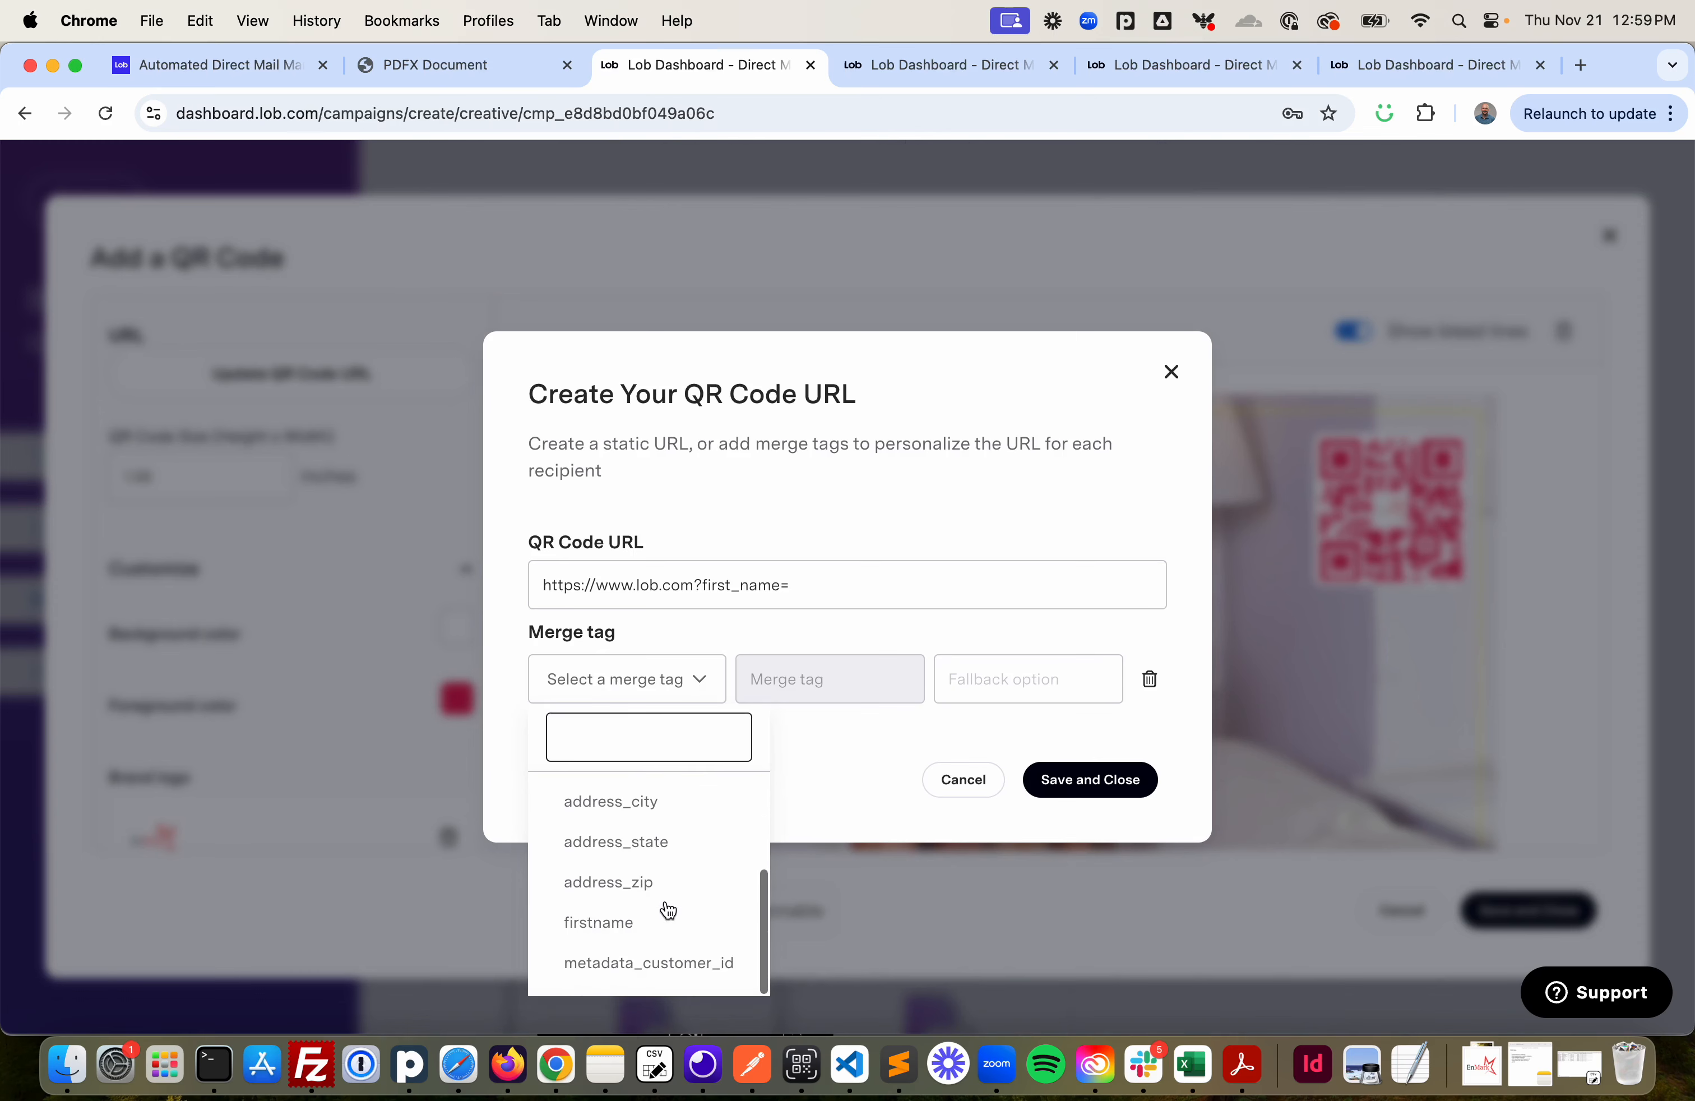
click(644, 927)
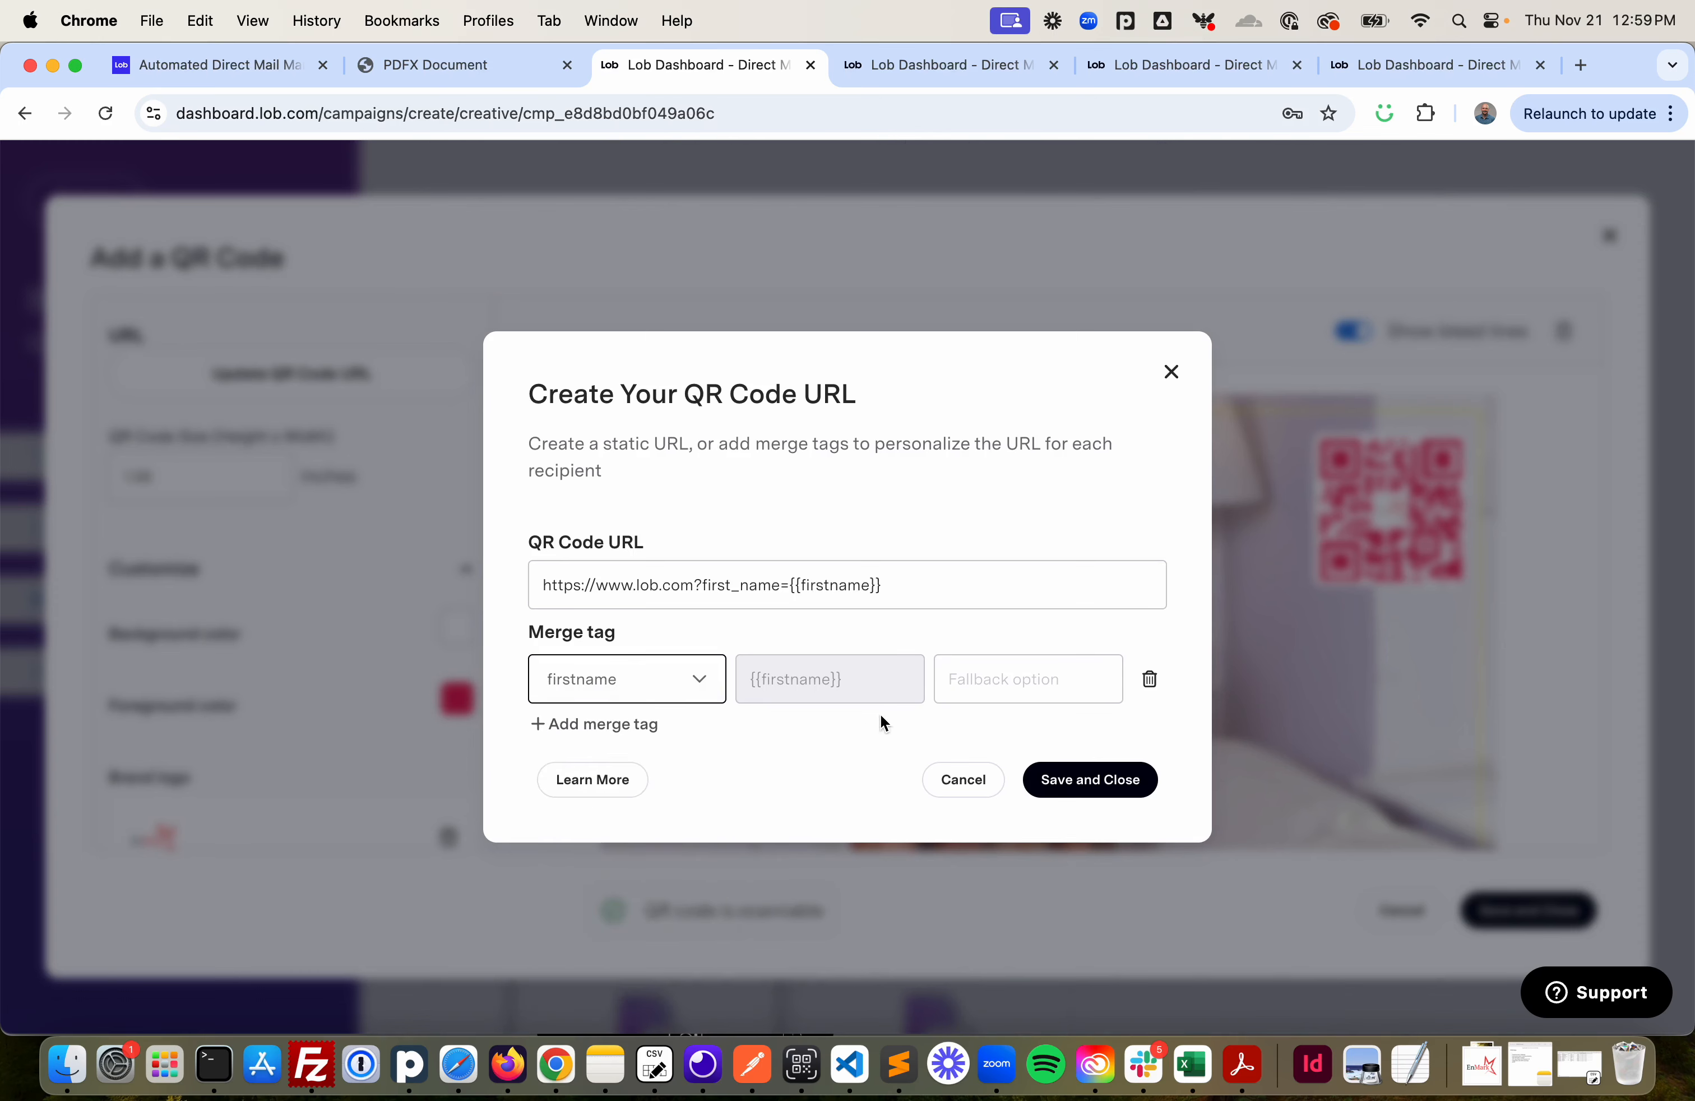
- Enter Generic as the merge tag's fallback, then save the URL and the QR code
click(990, 693)
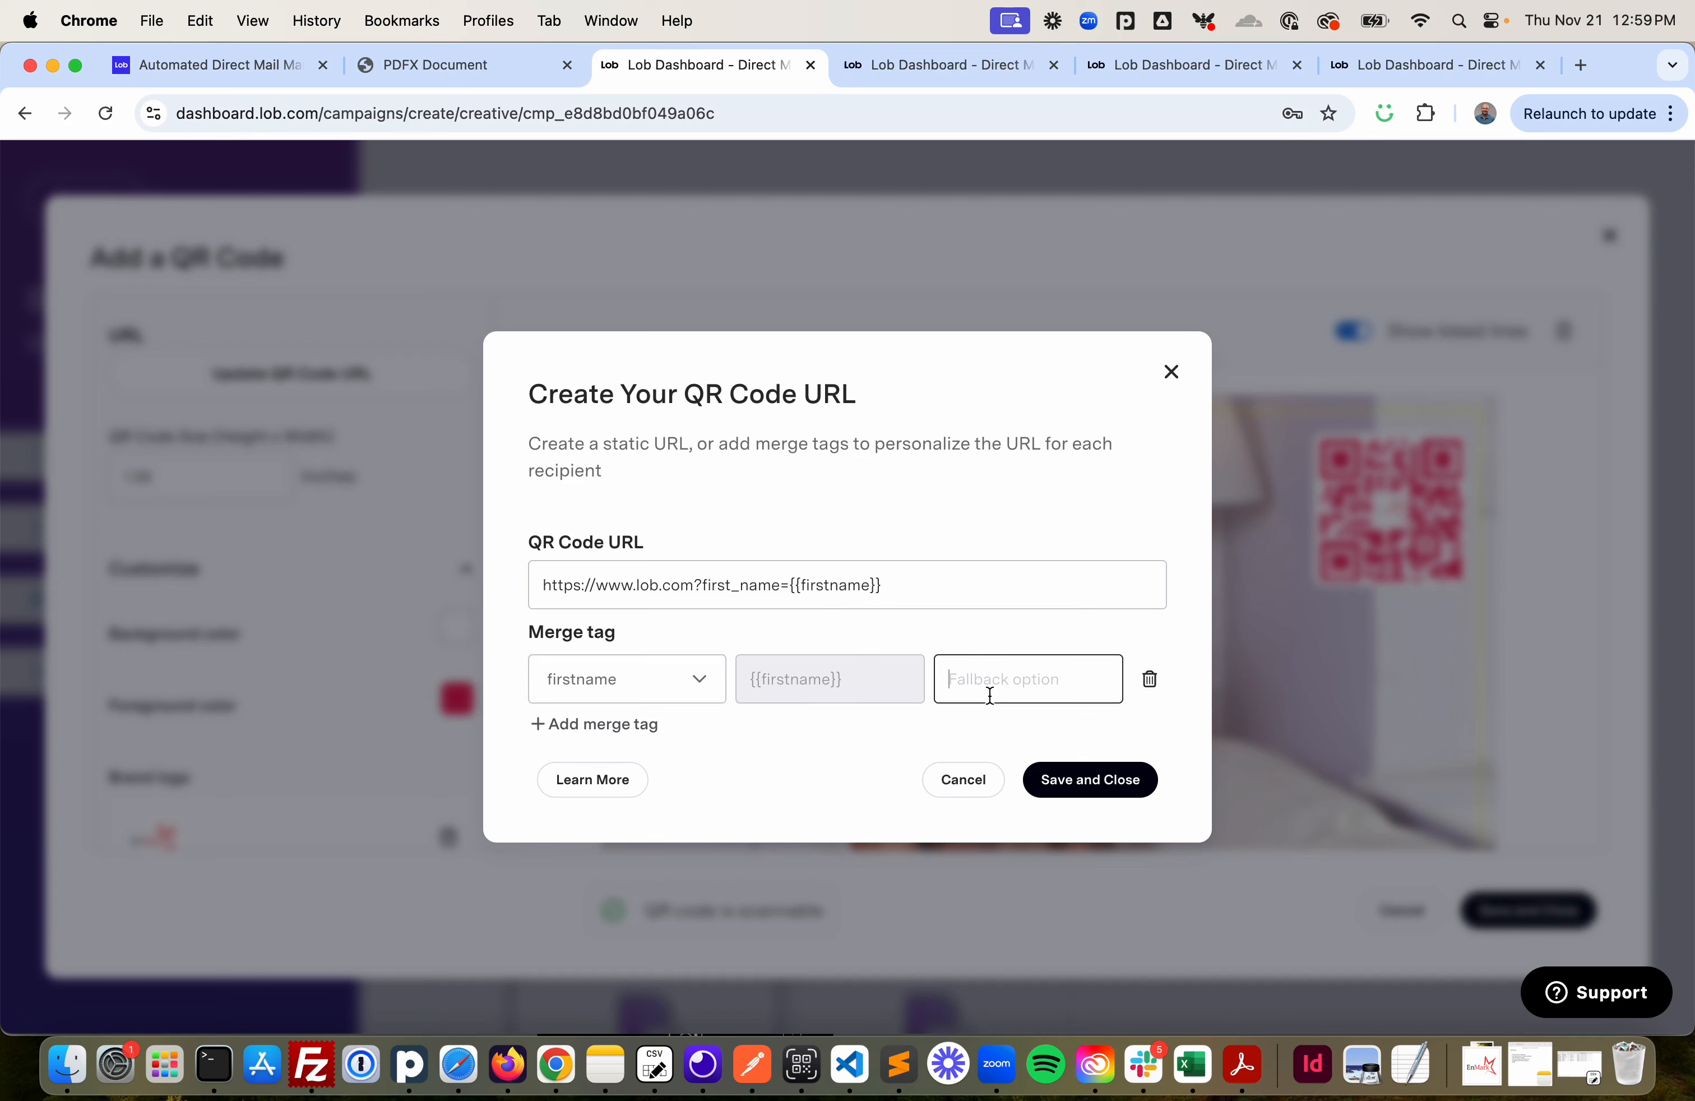
text(Lal)
key(BackSpace)
key(BackSpace)
key(BackSpace)
text(Generic)
click(1097, 777)
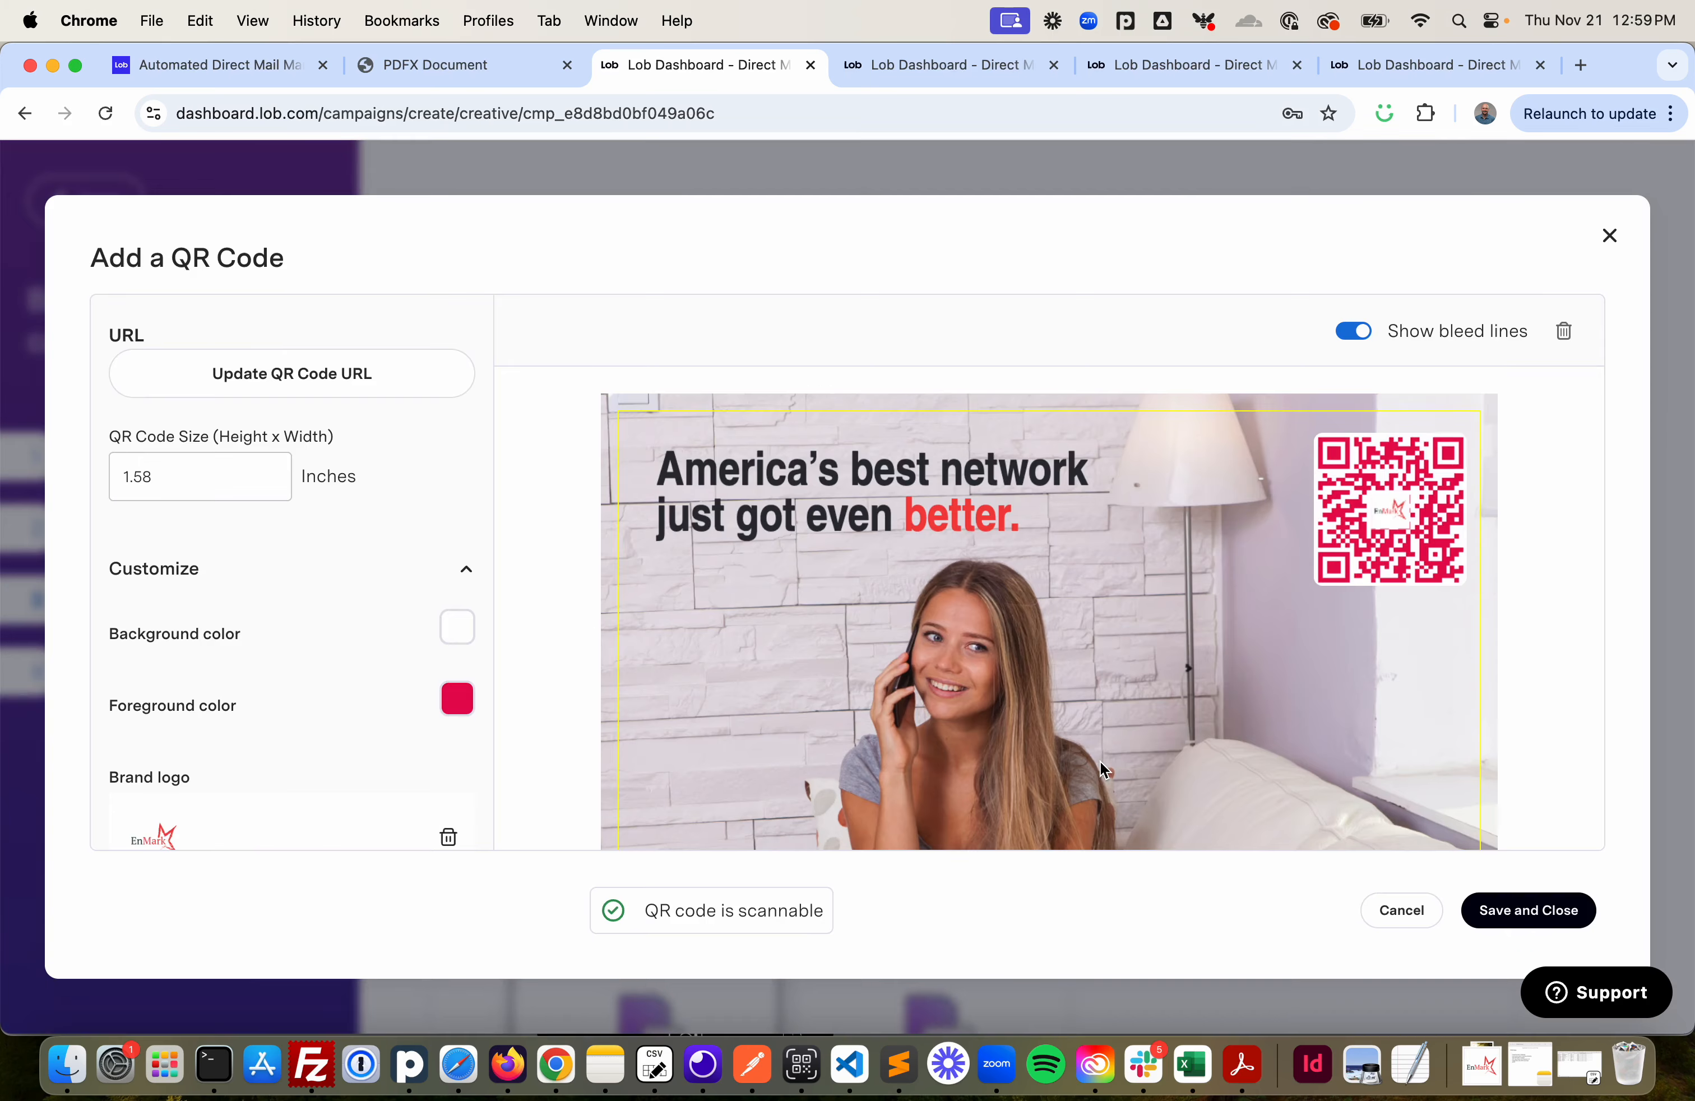
click(1501, 908)
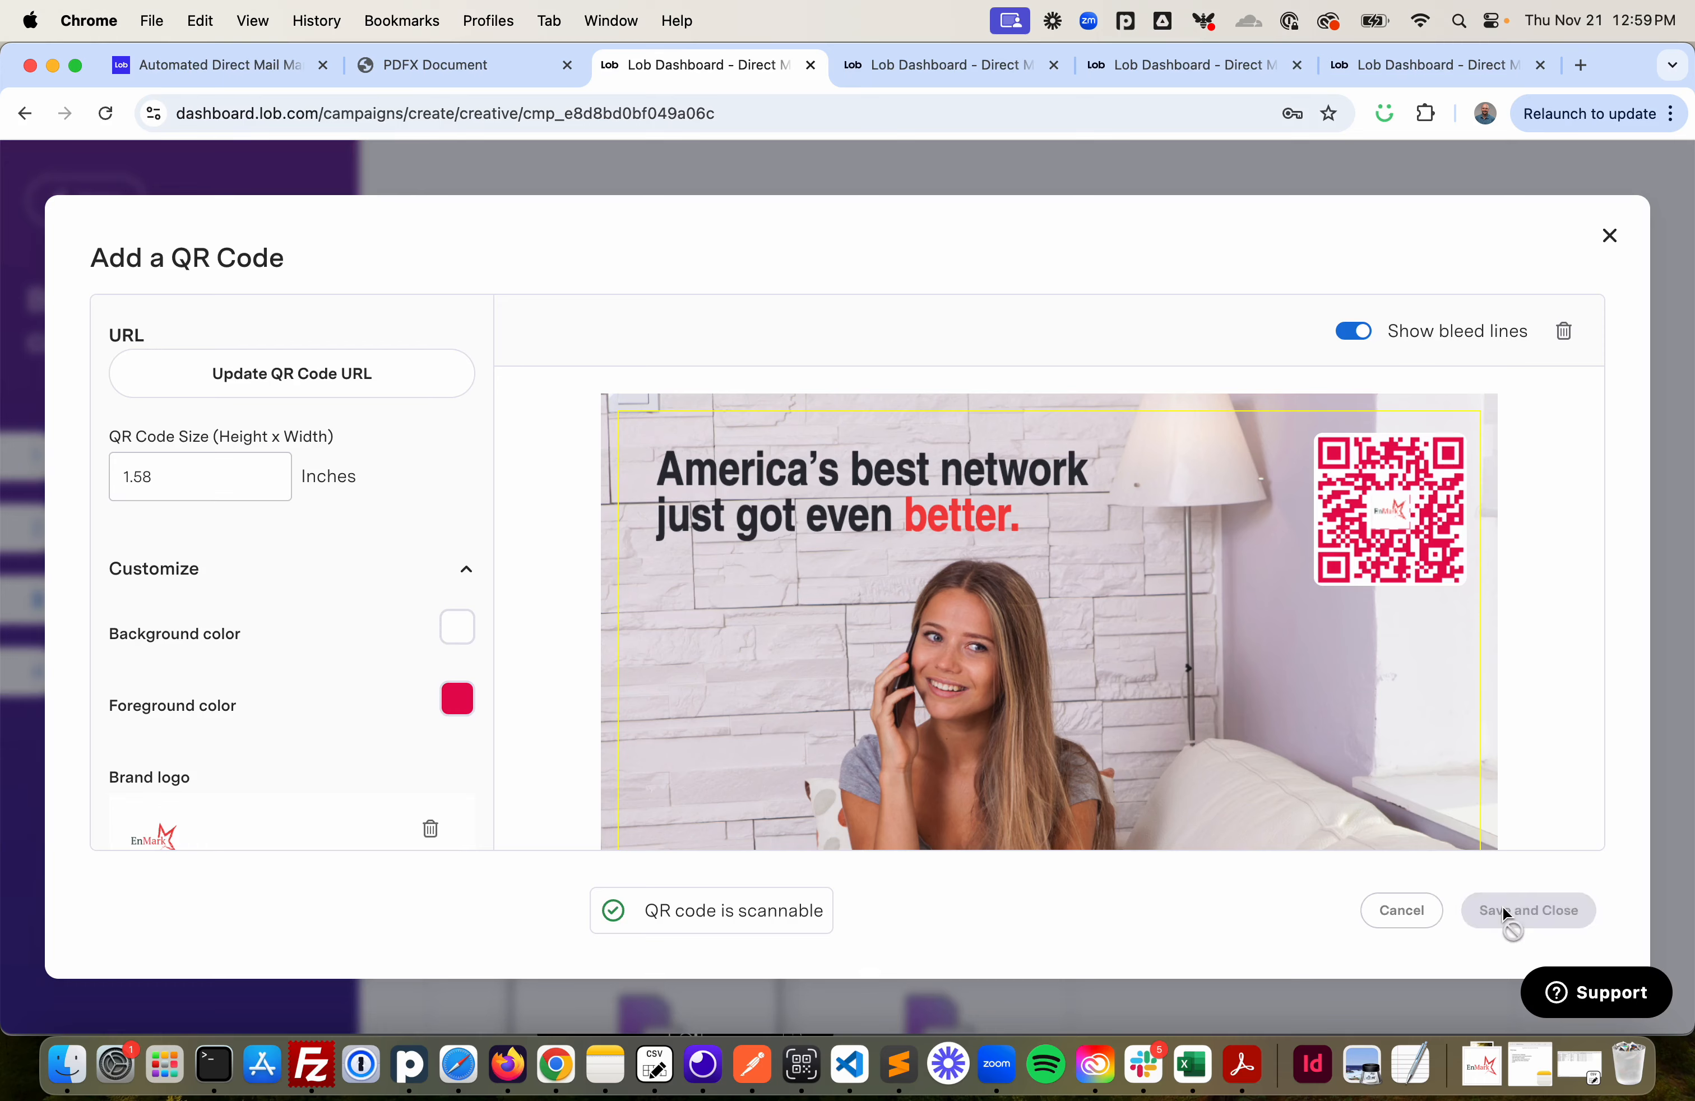
- Generate a creative proof of the postcard
scroll(1028, 682, down, 10)
scroll(1028, 682, down, 20)
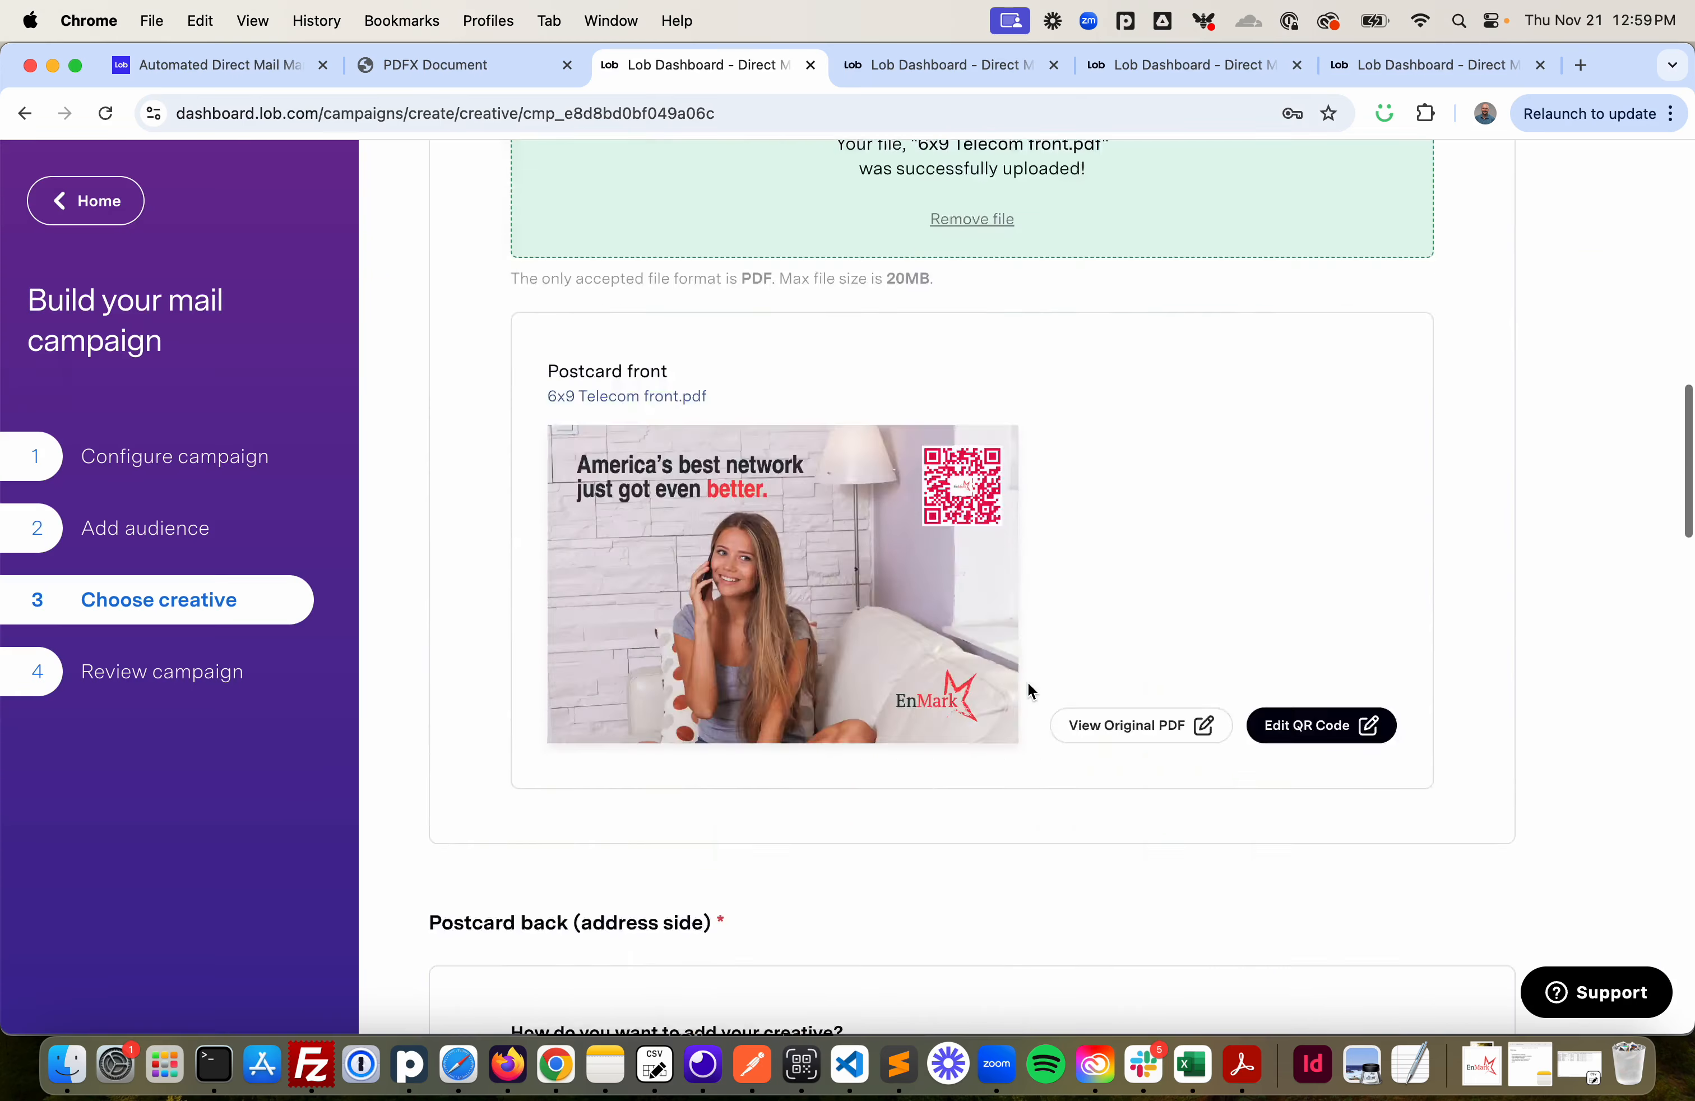
scroll(1027, 682, down, 1)
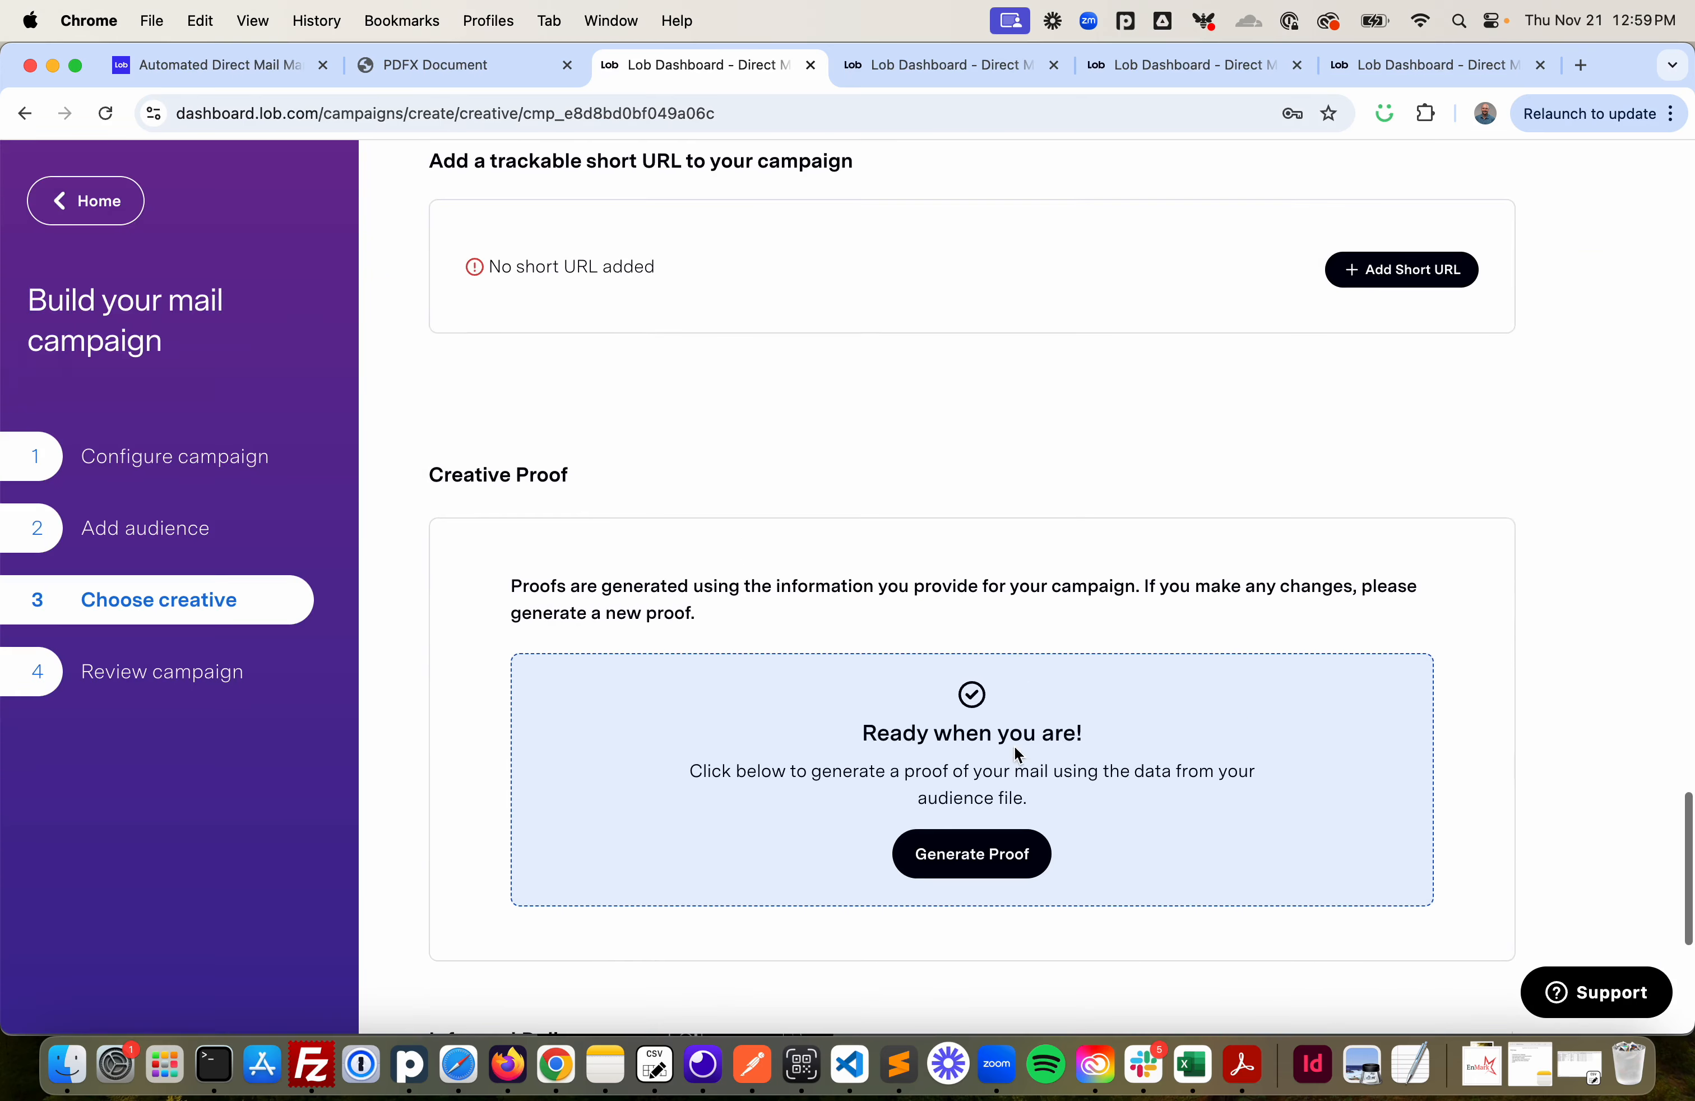
click(990, 868)
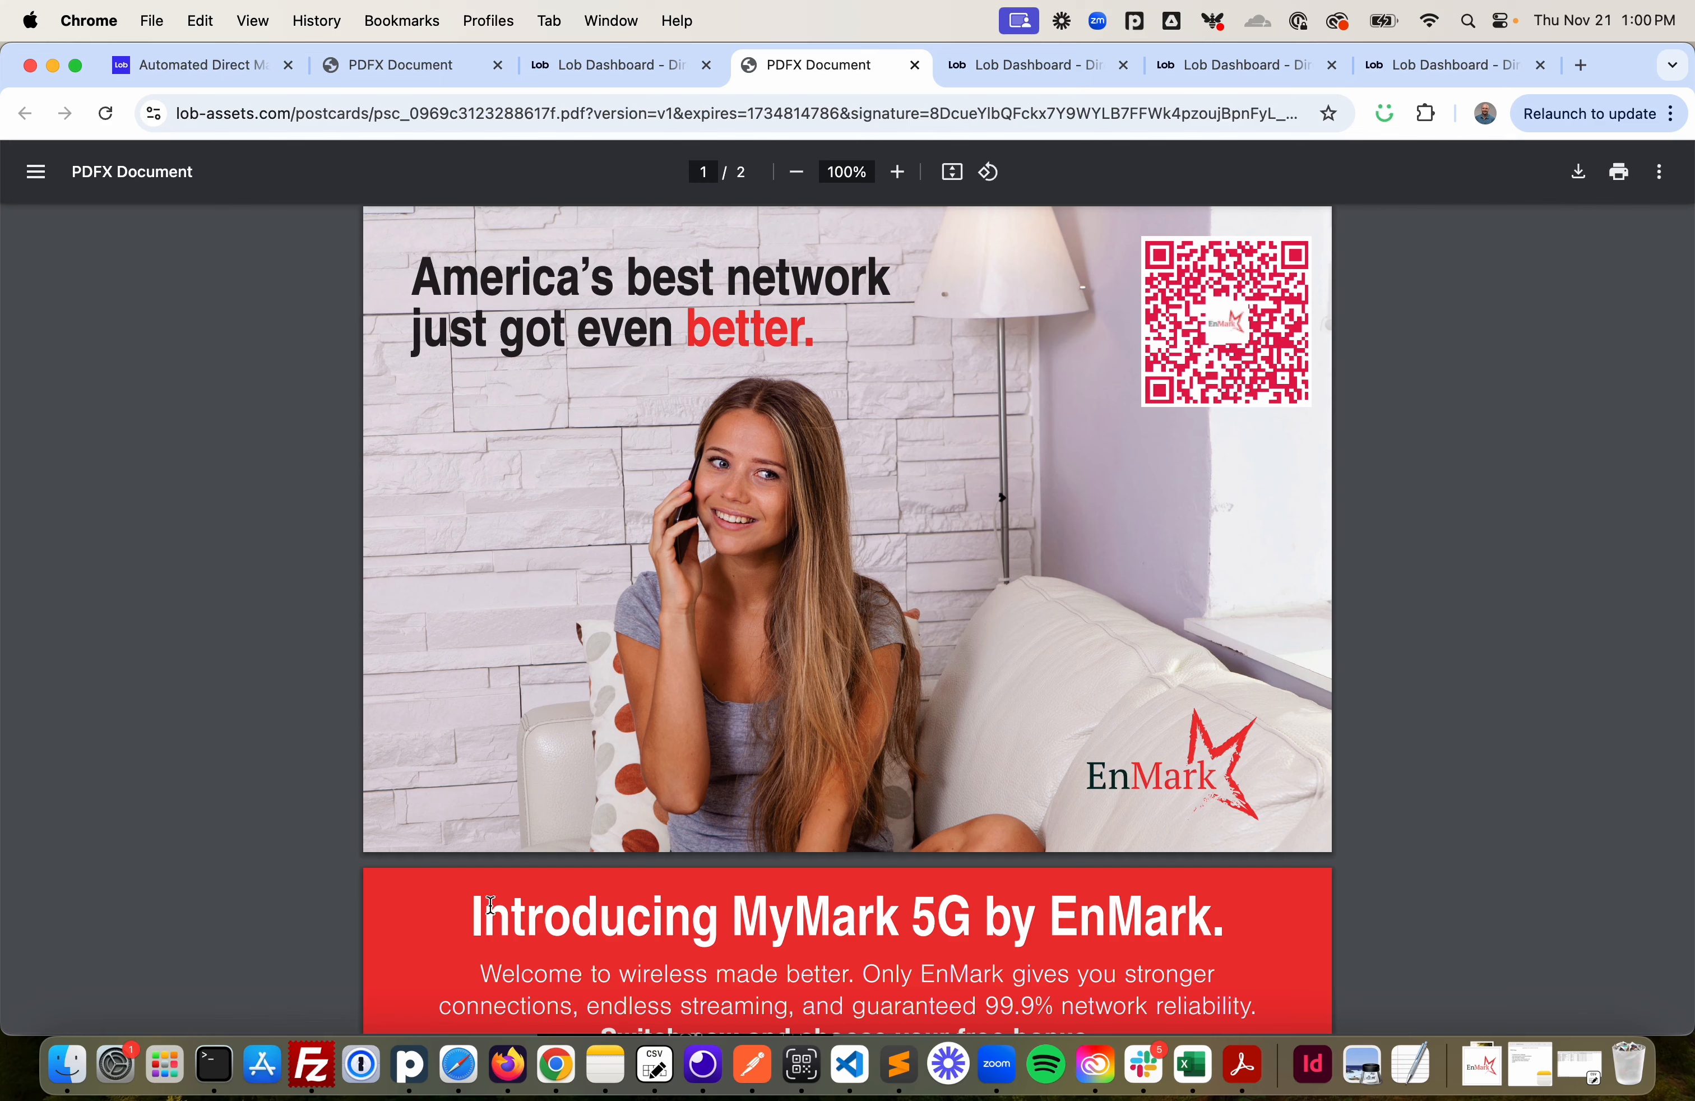
- Switch to QR Capture, scan the proof's QR code and open the scanned link
click(801, 1080)
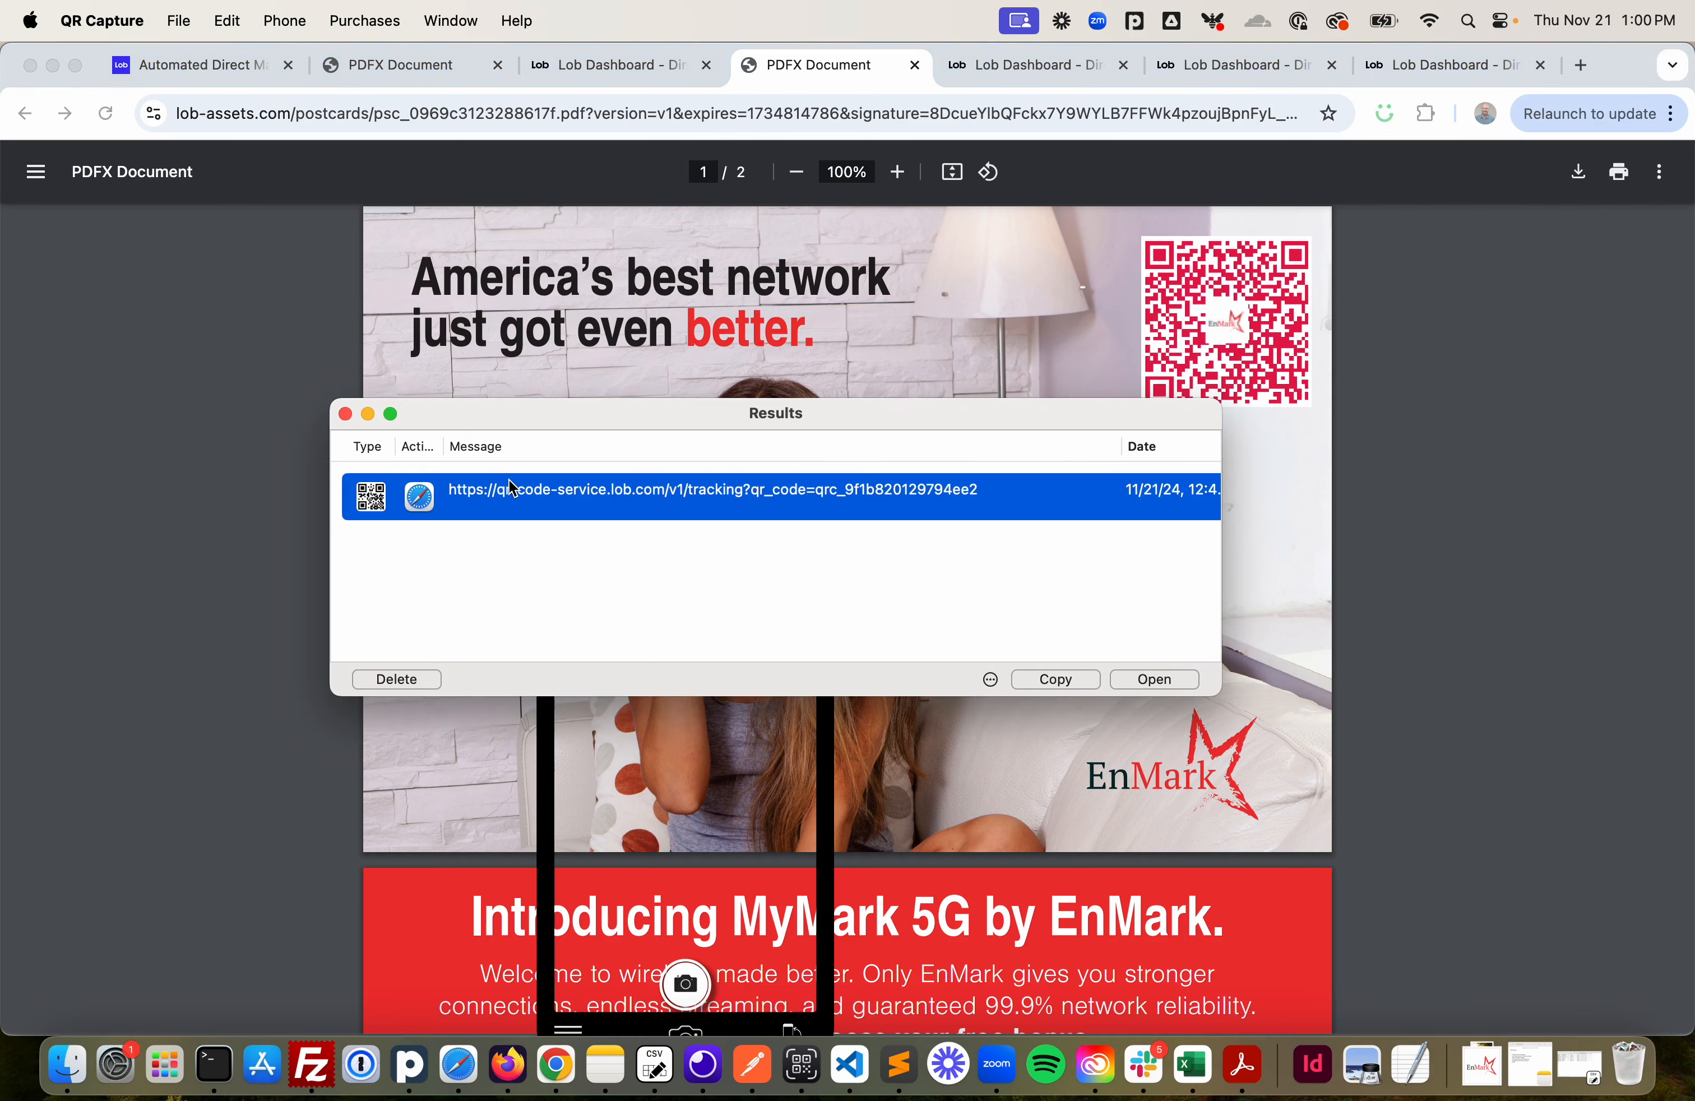
key(BackSpace)
click(346, 413)
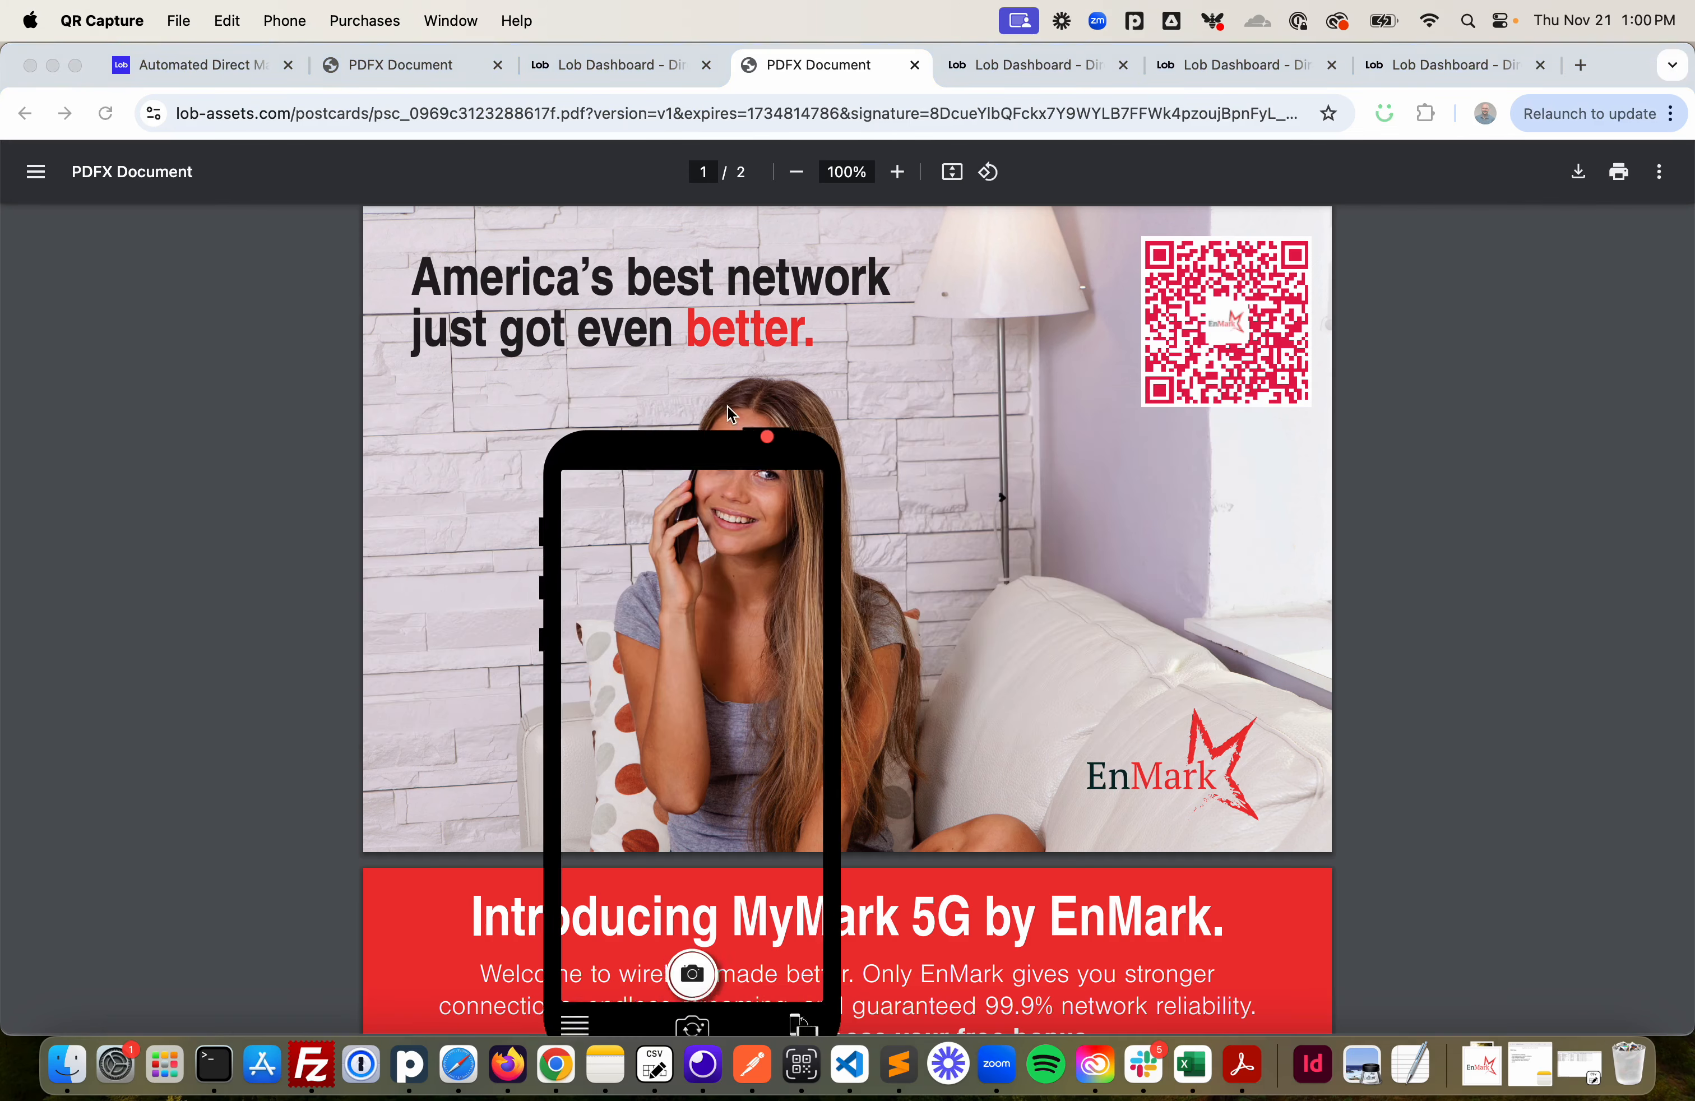
drag(657, 475, 1176, 202)
click(1221, 724)
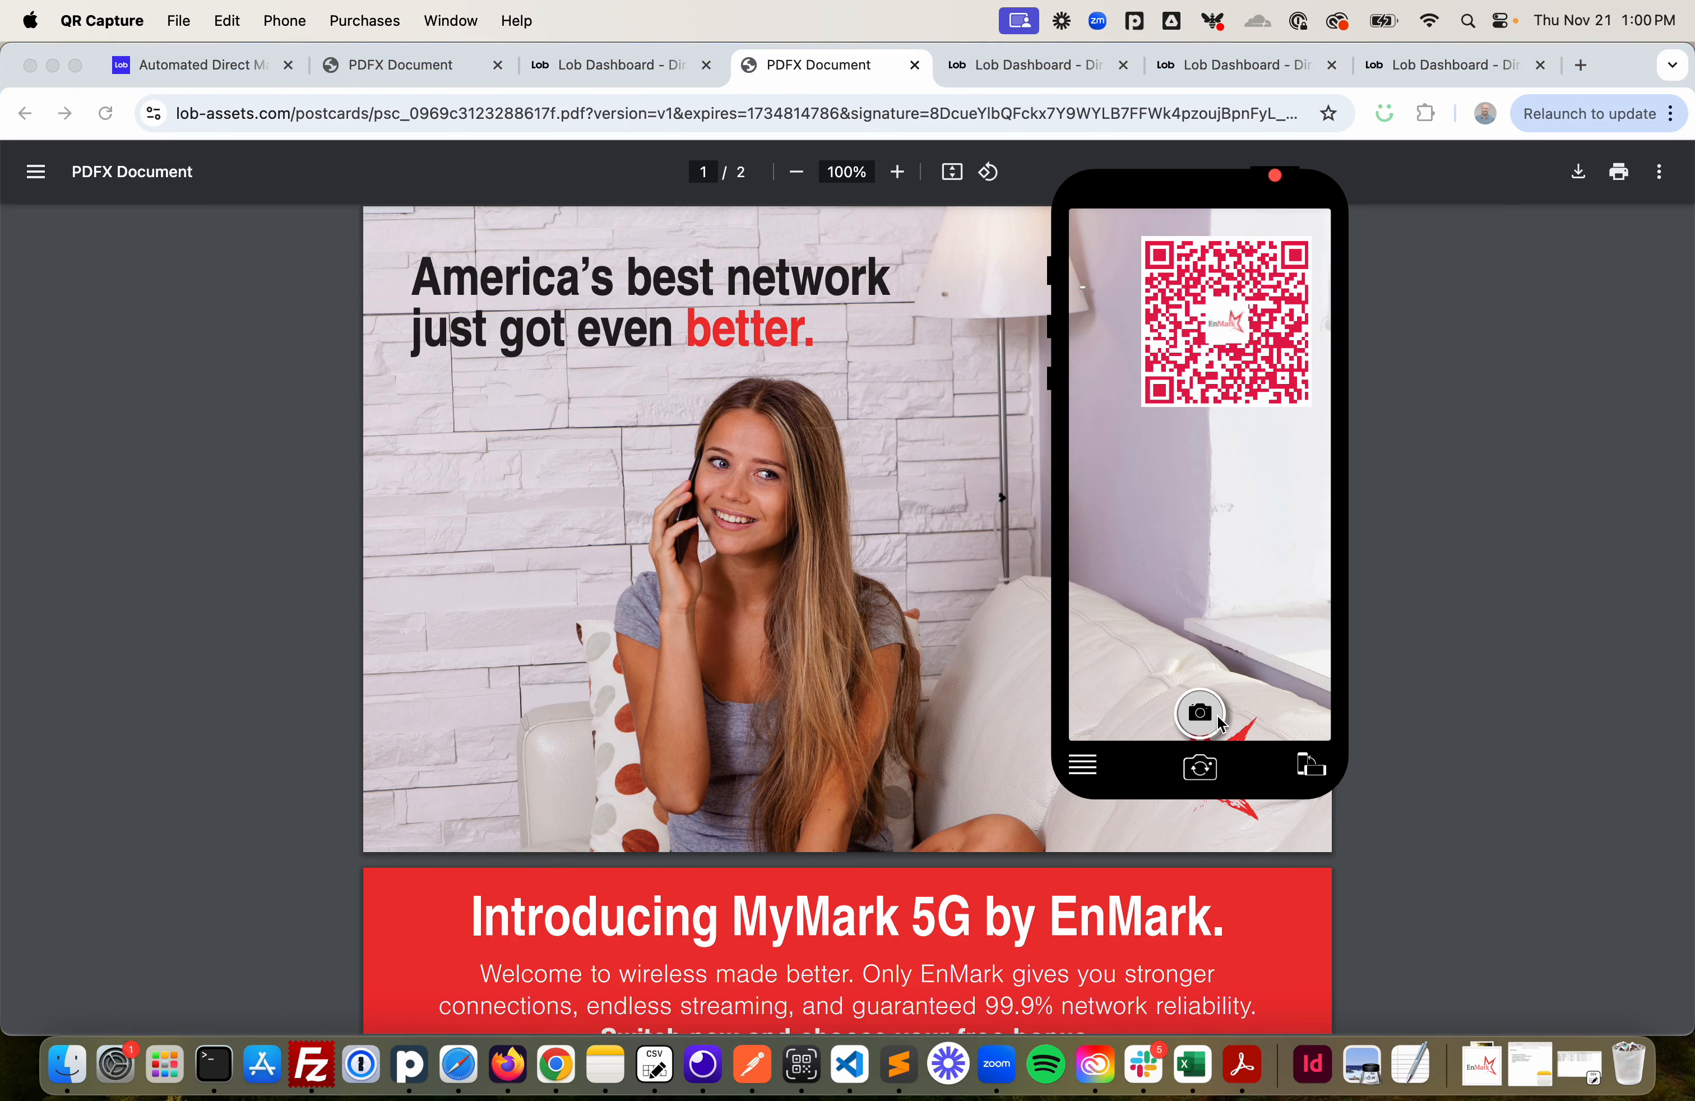
double_click(668, 499)
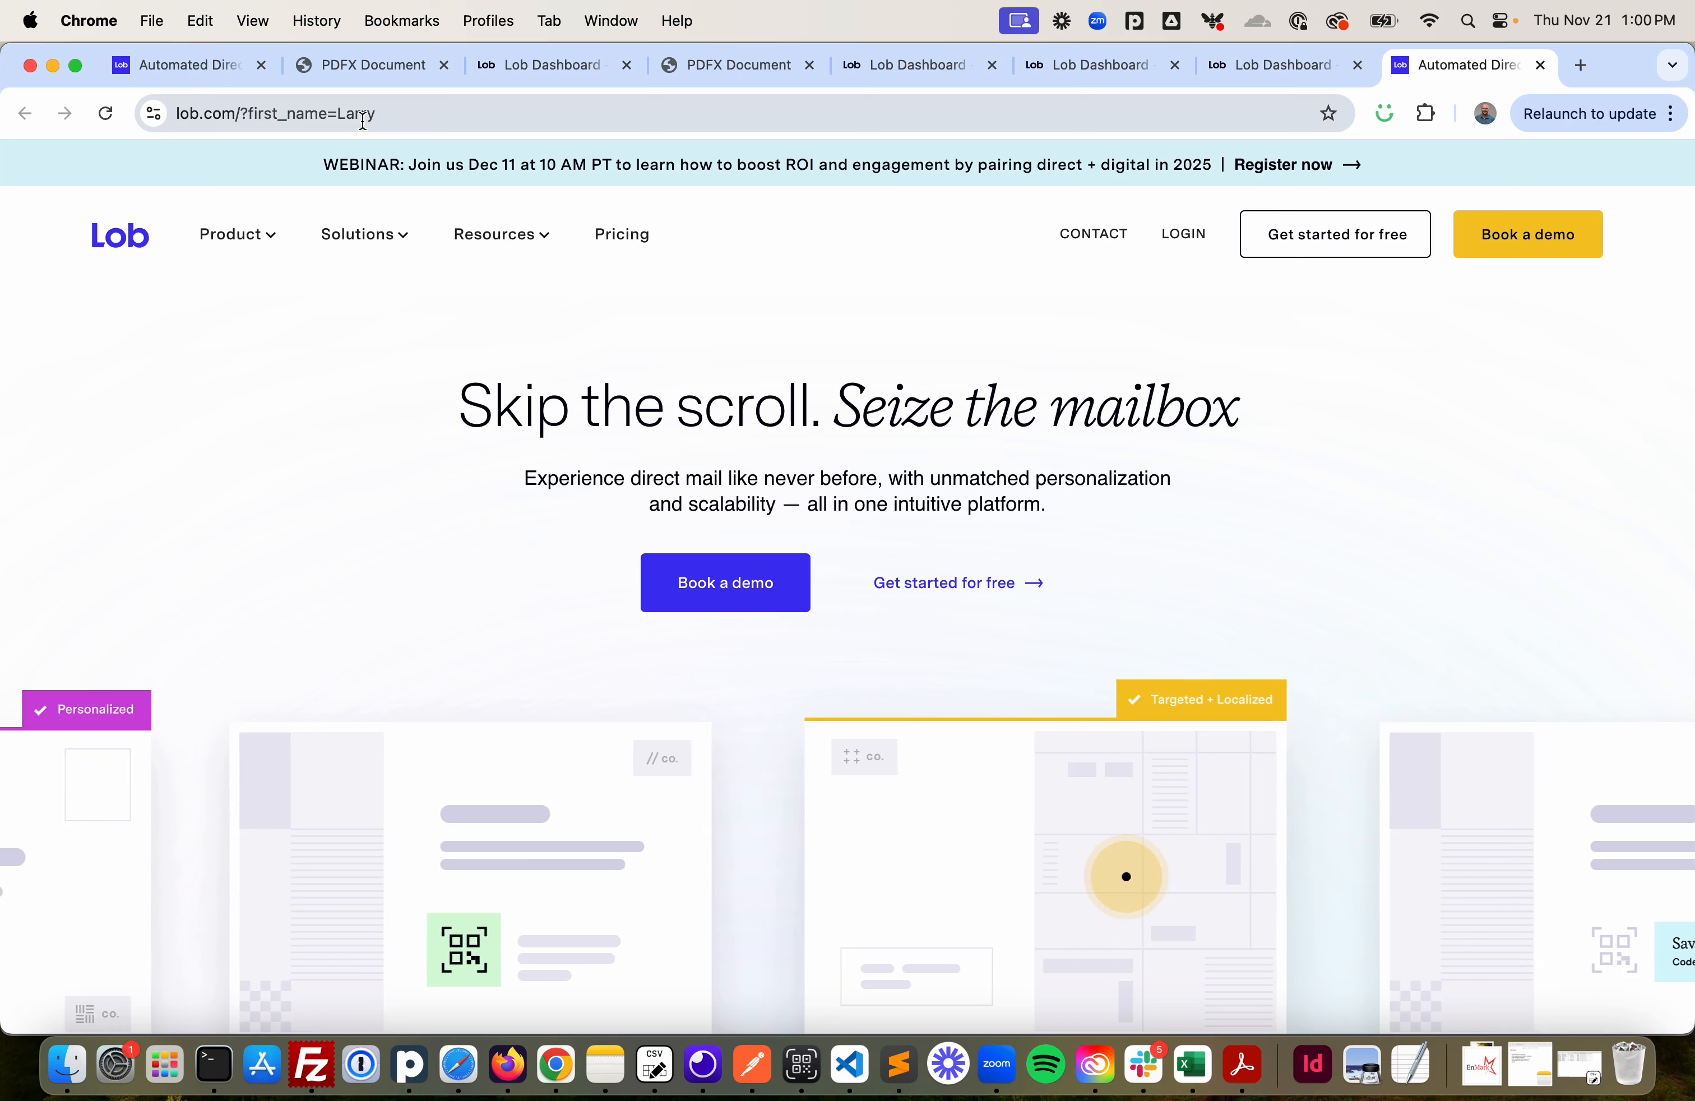
- Review the campaign's creative proof, checking the postcard front, back and the personalized QR code URL
click(1244, 72)
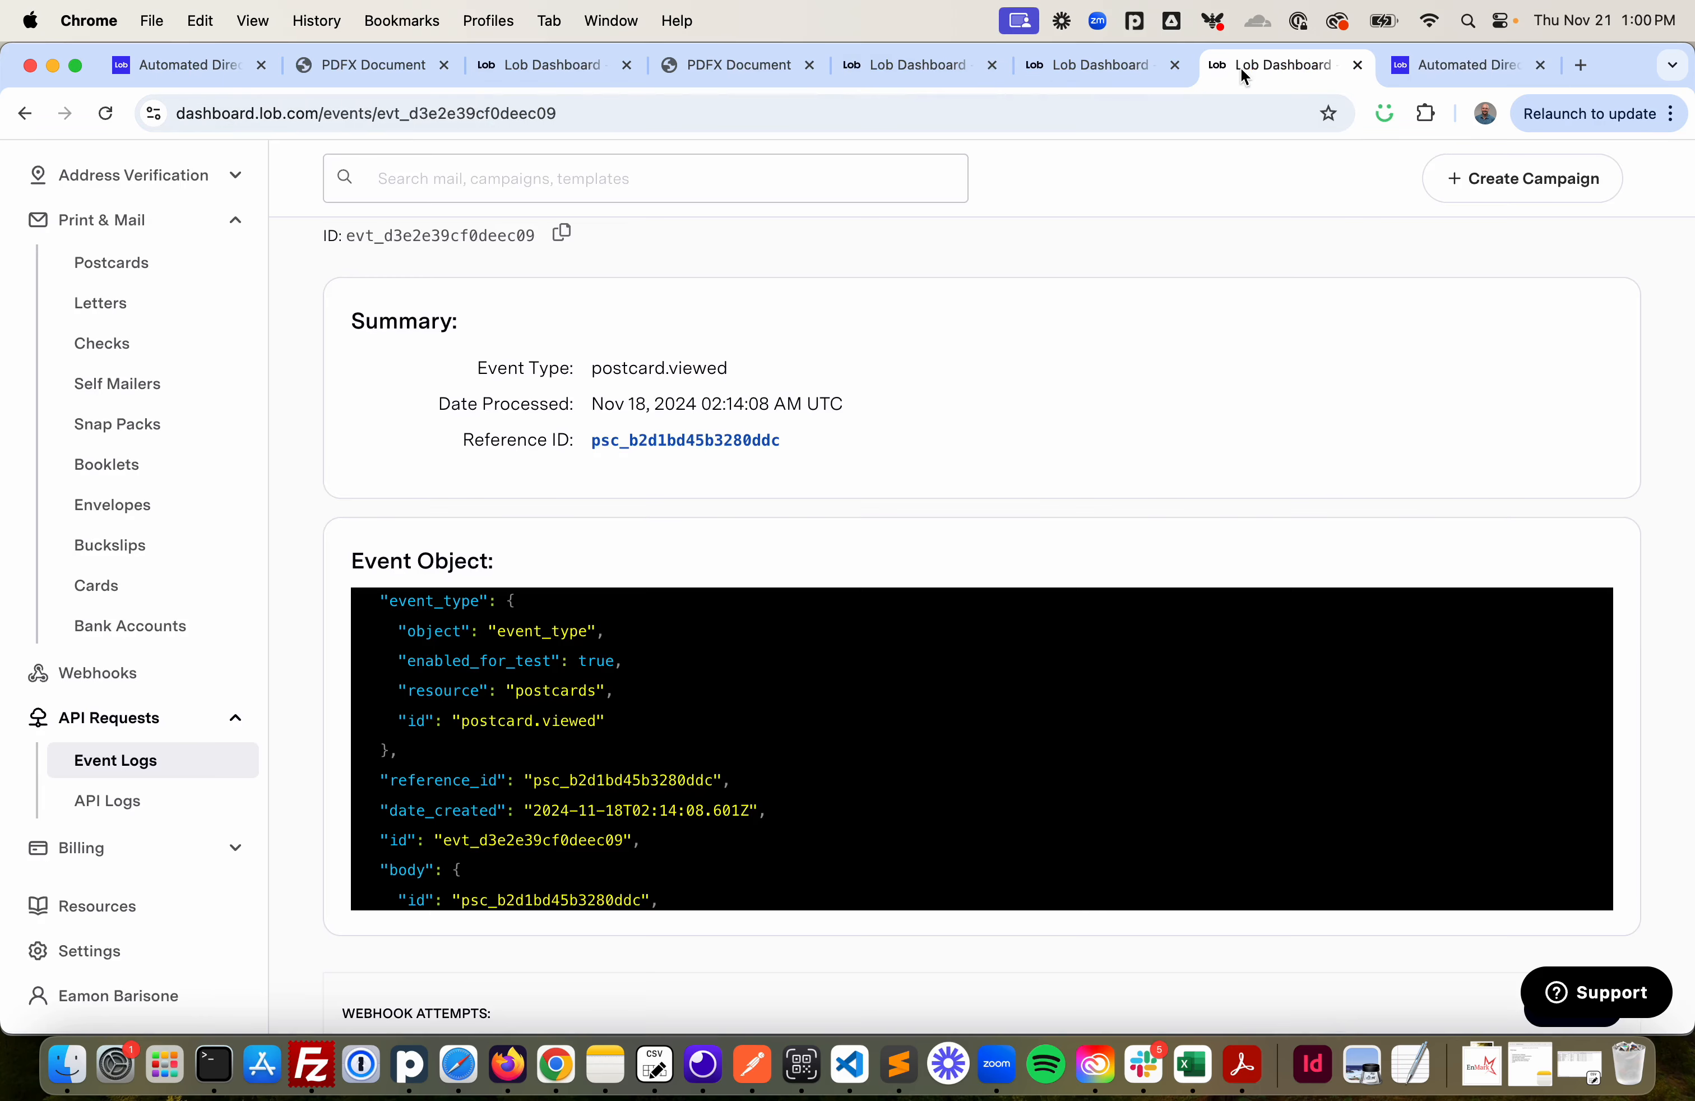
click(556, 65)
scroll(866, 590, up, 2)
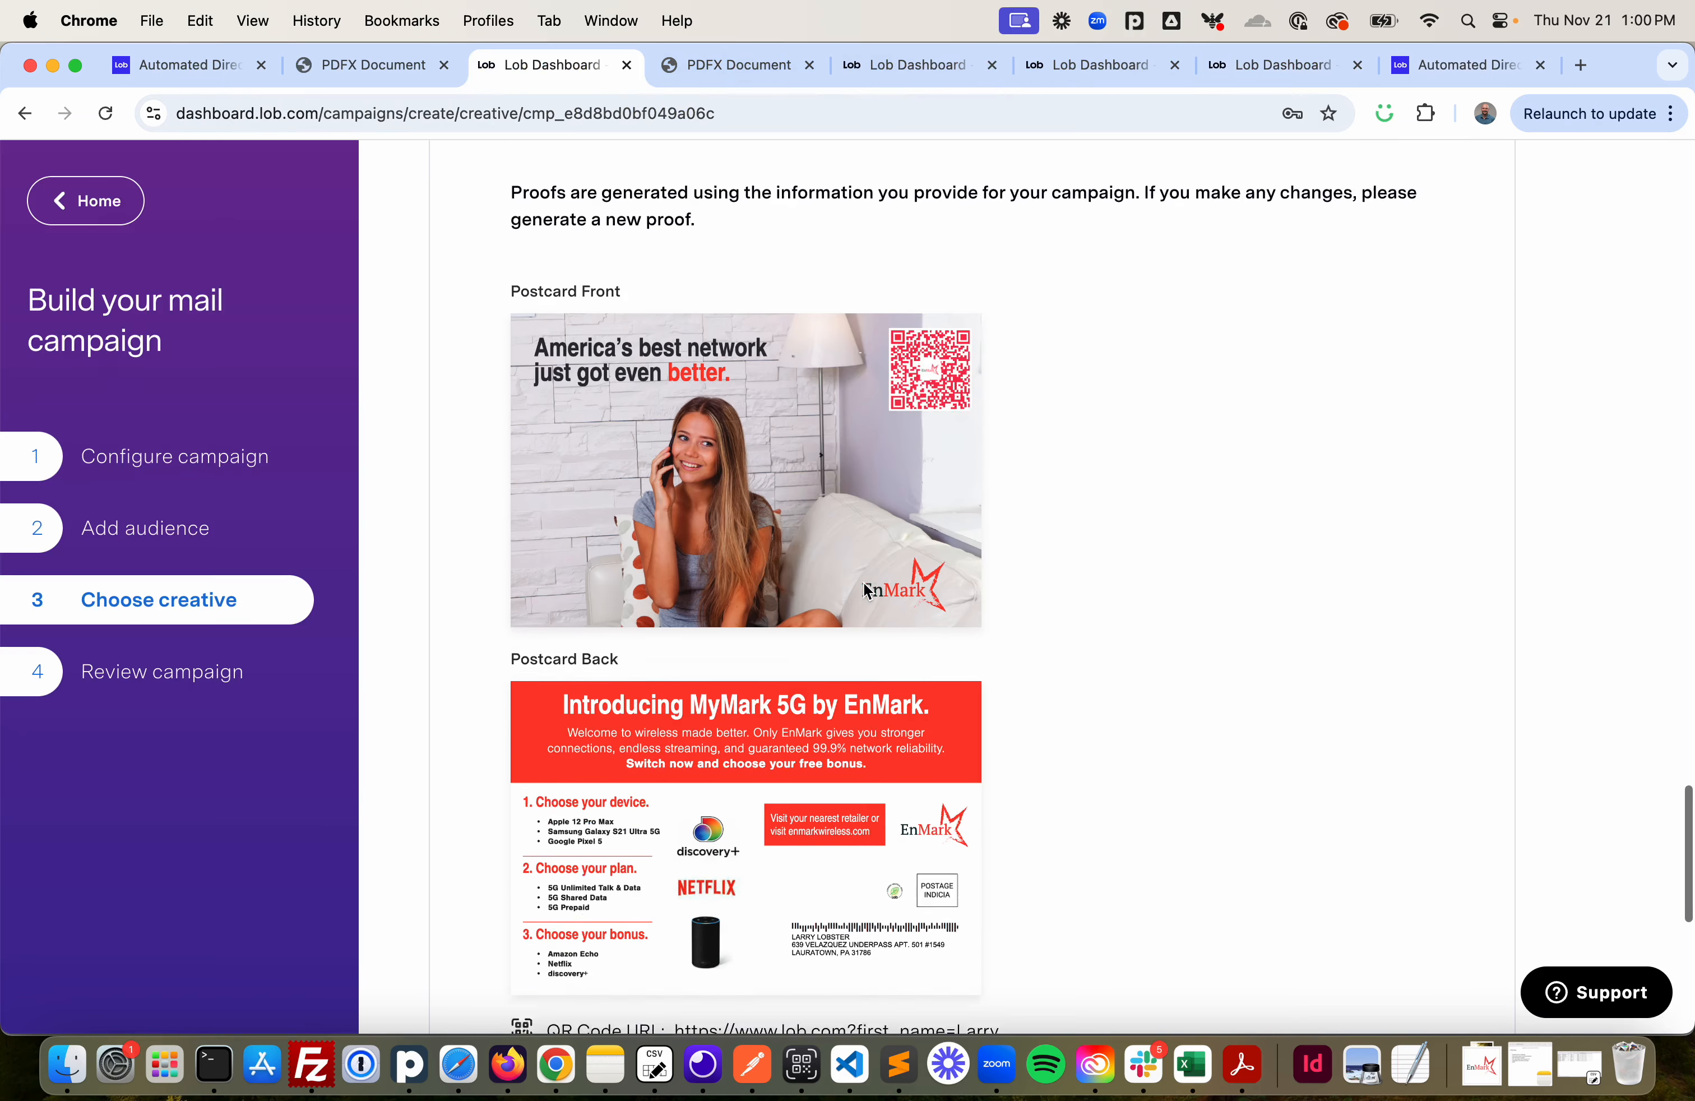
scroll(867, 590, down, 5)
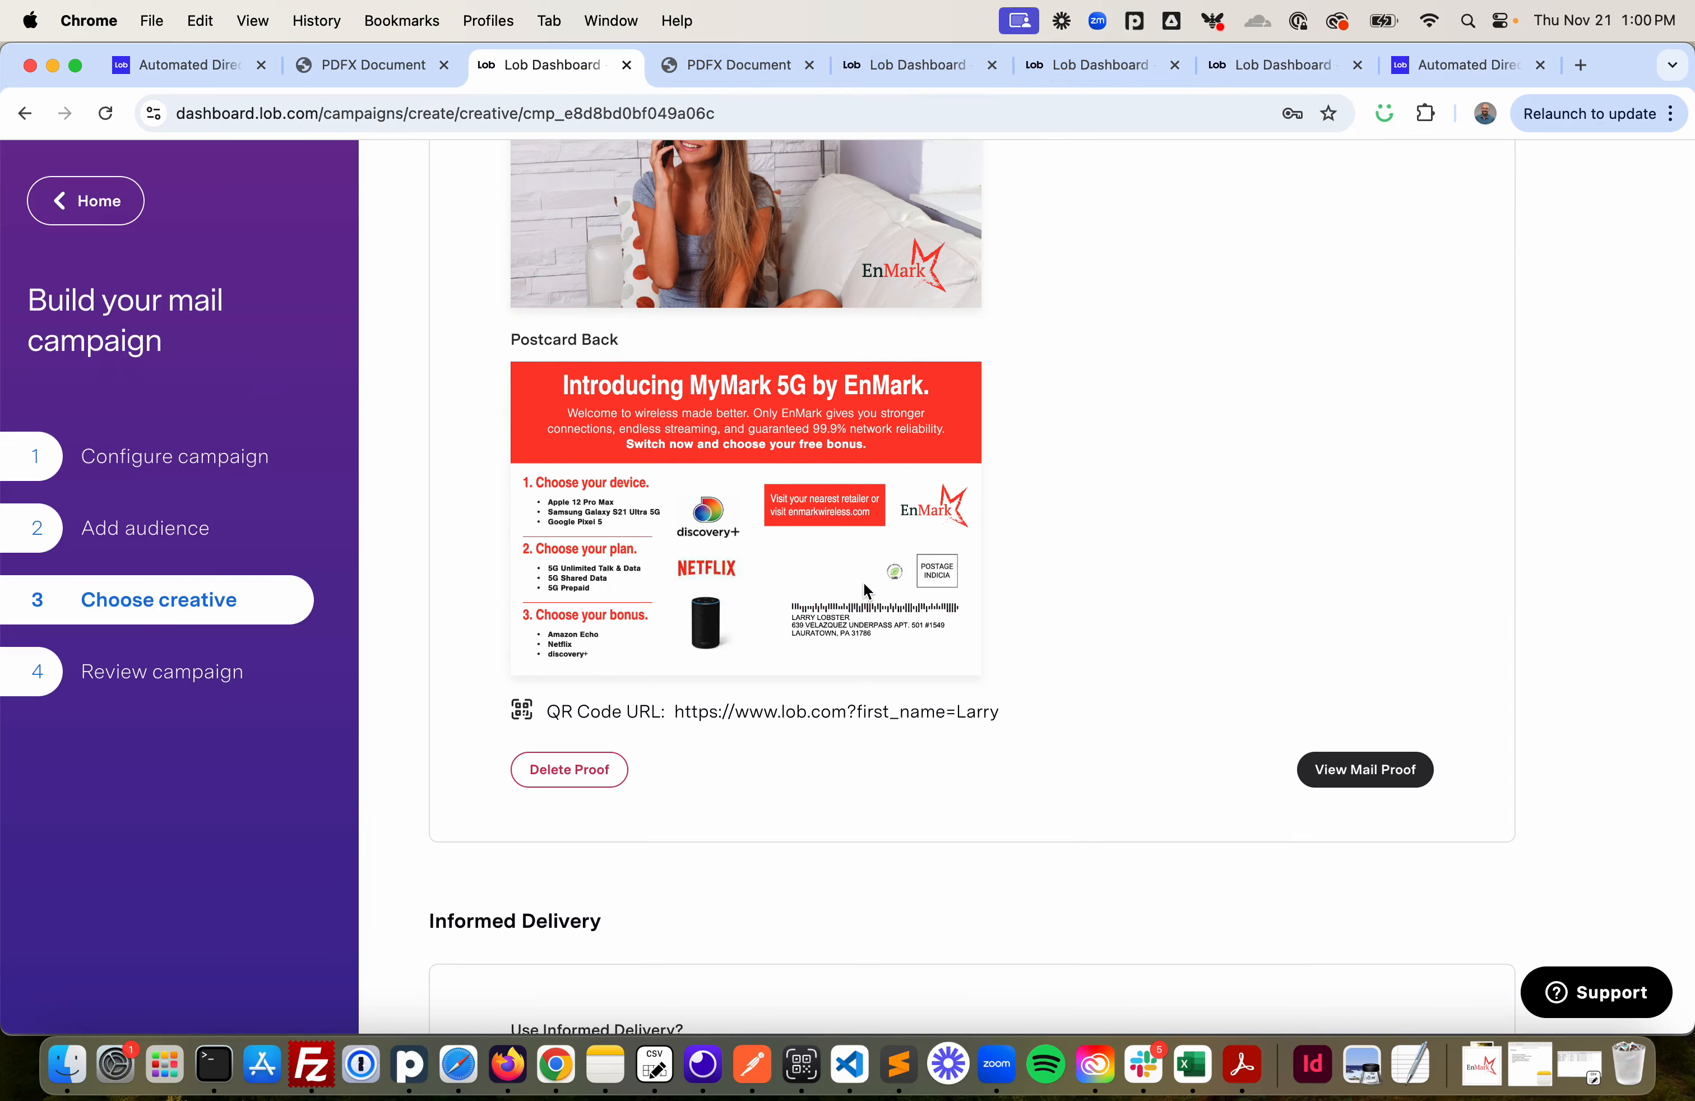
scroll(866, 590, up, 5)
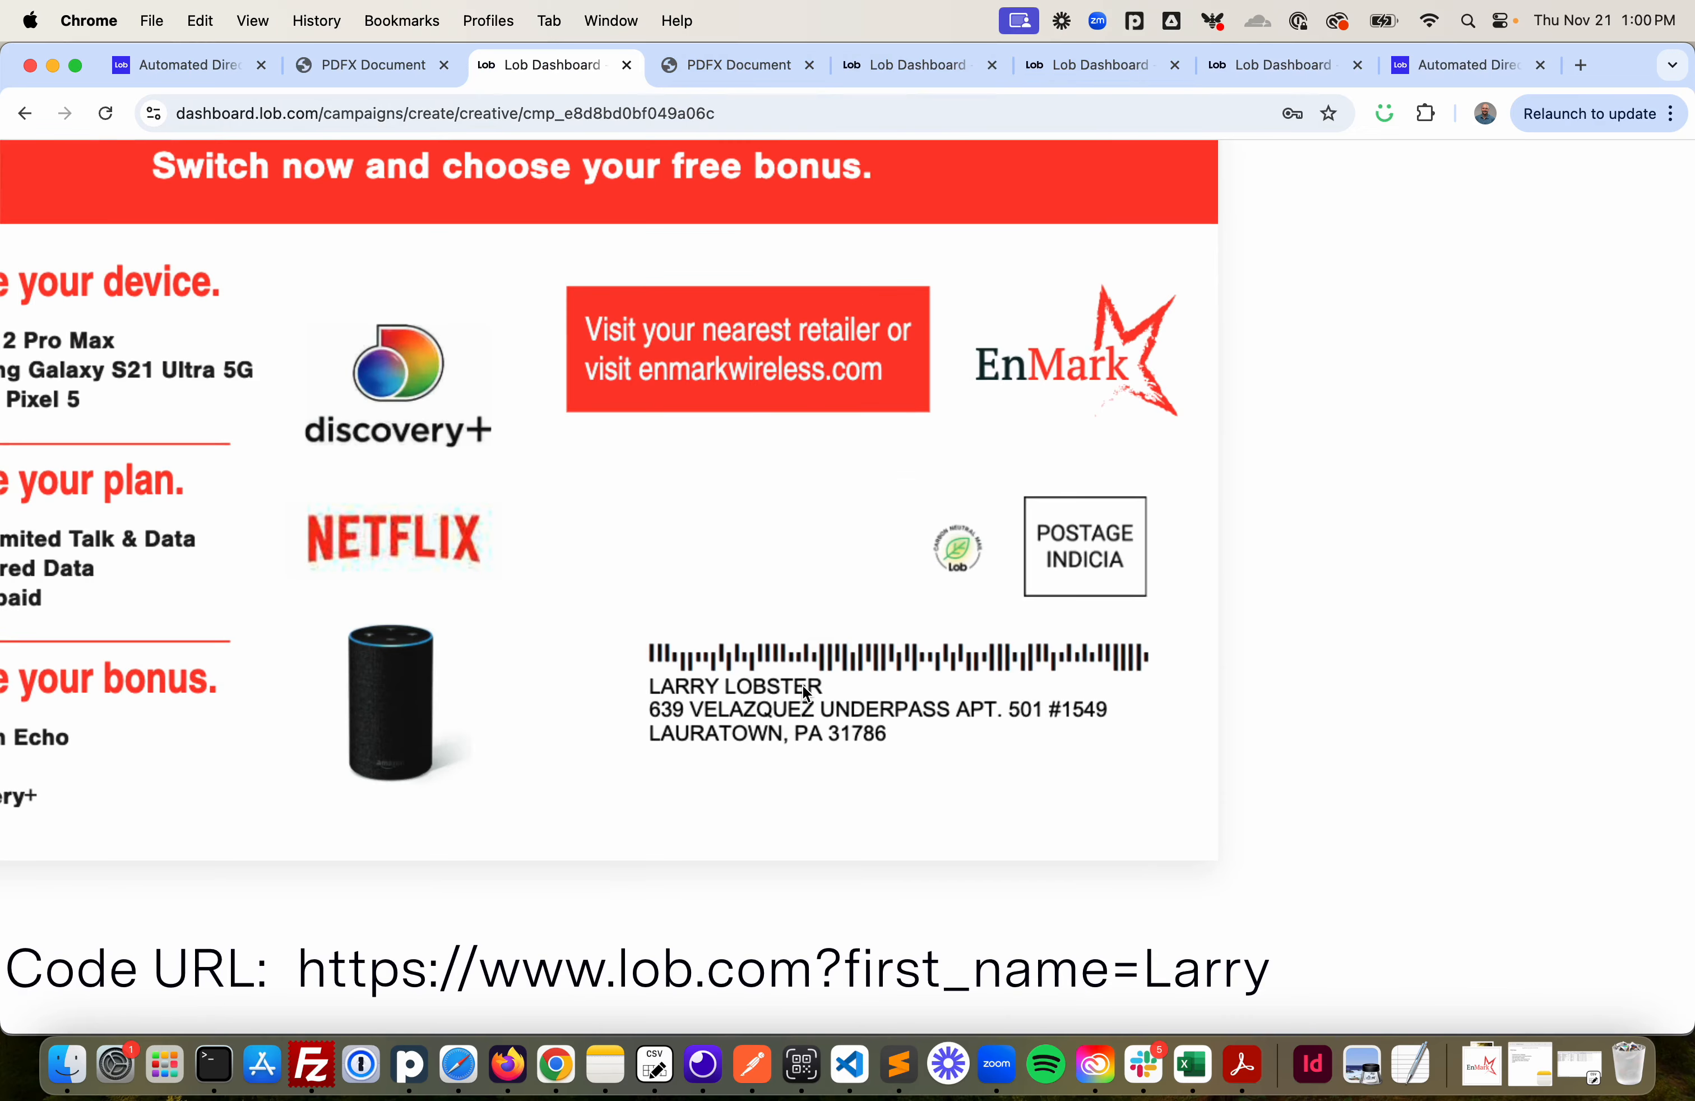
scroll(805, 691, down, 5)
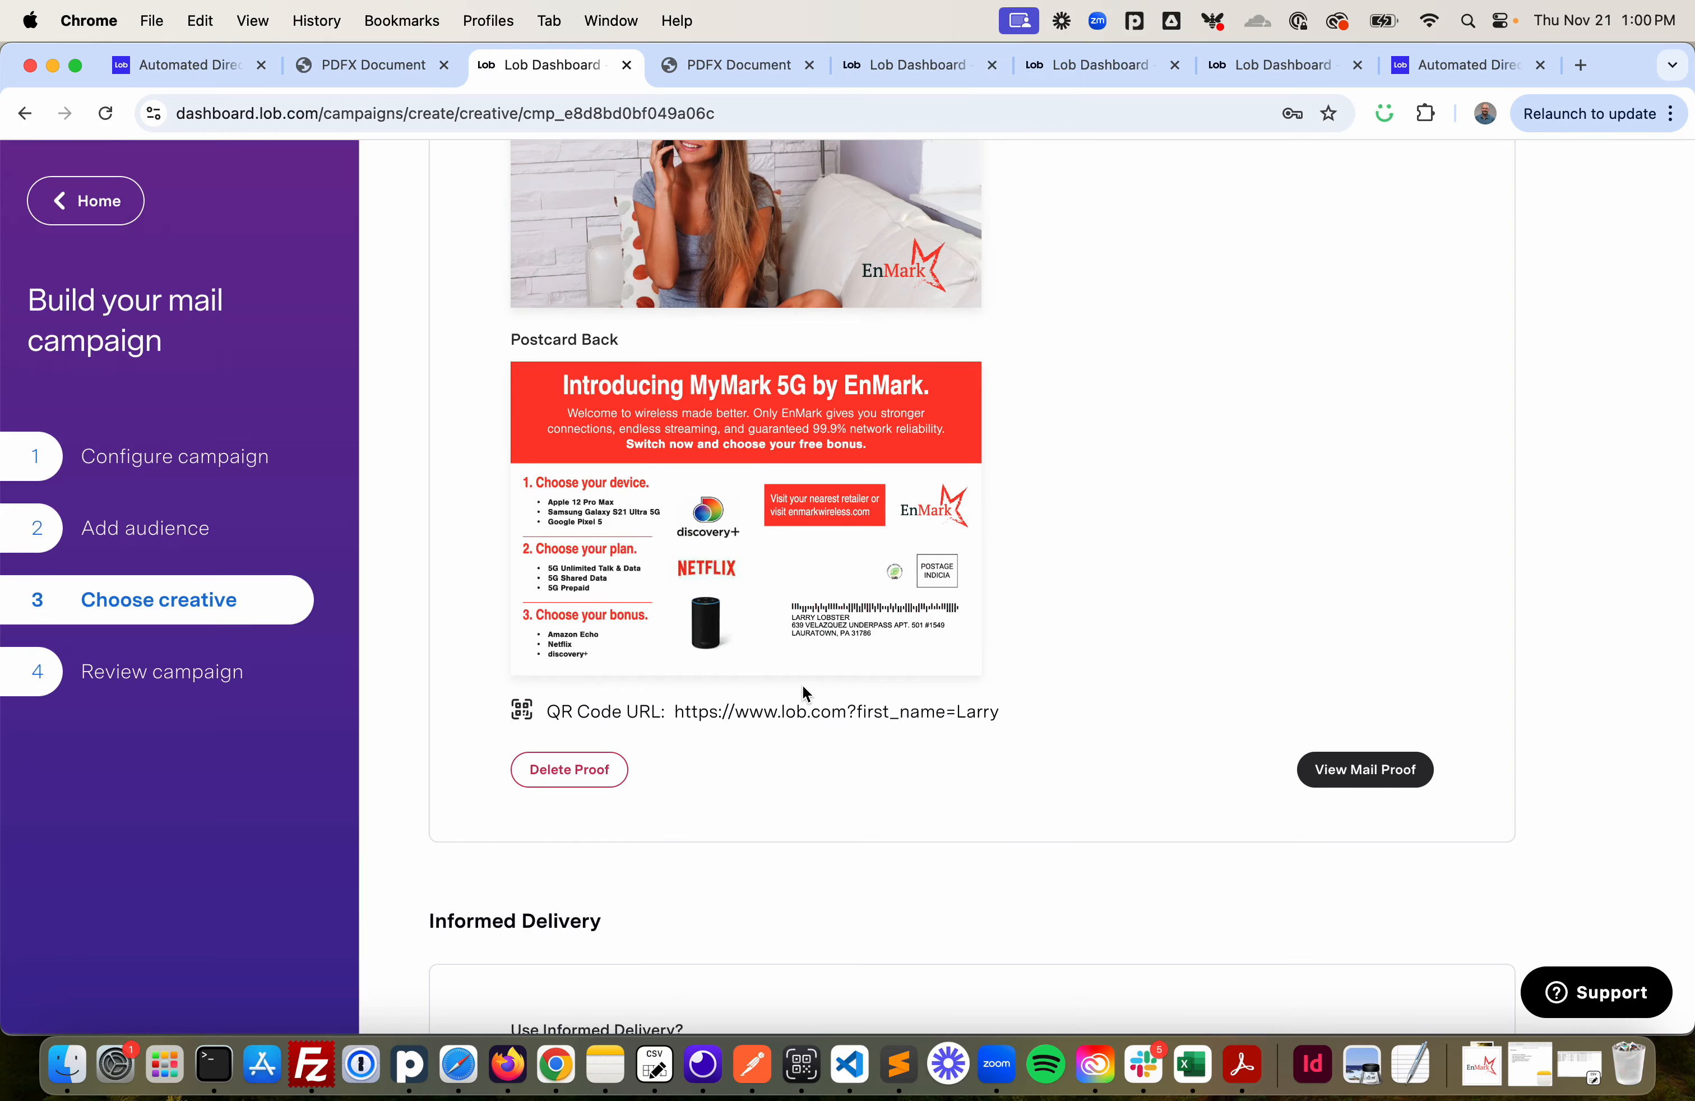
scroll(802, 685, up, 4)
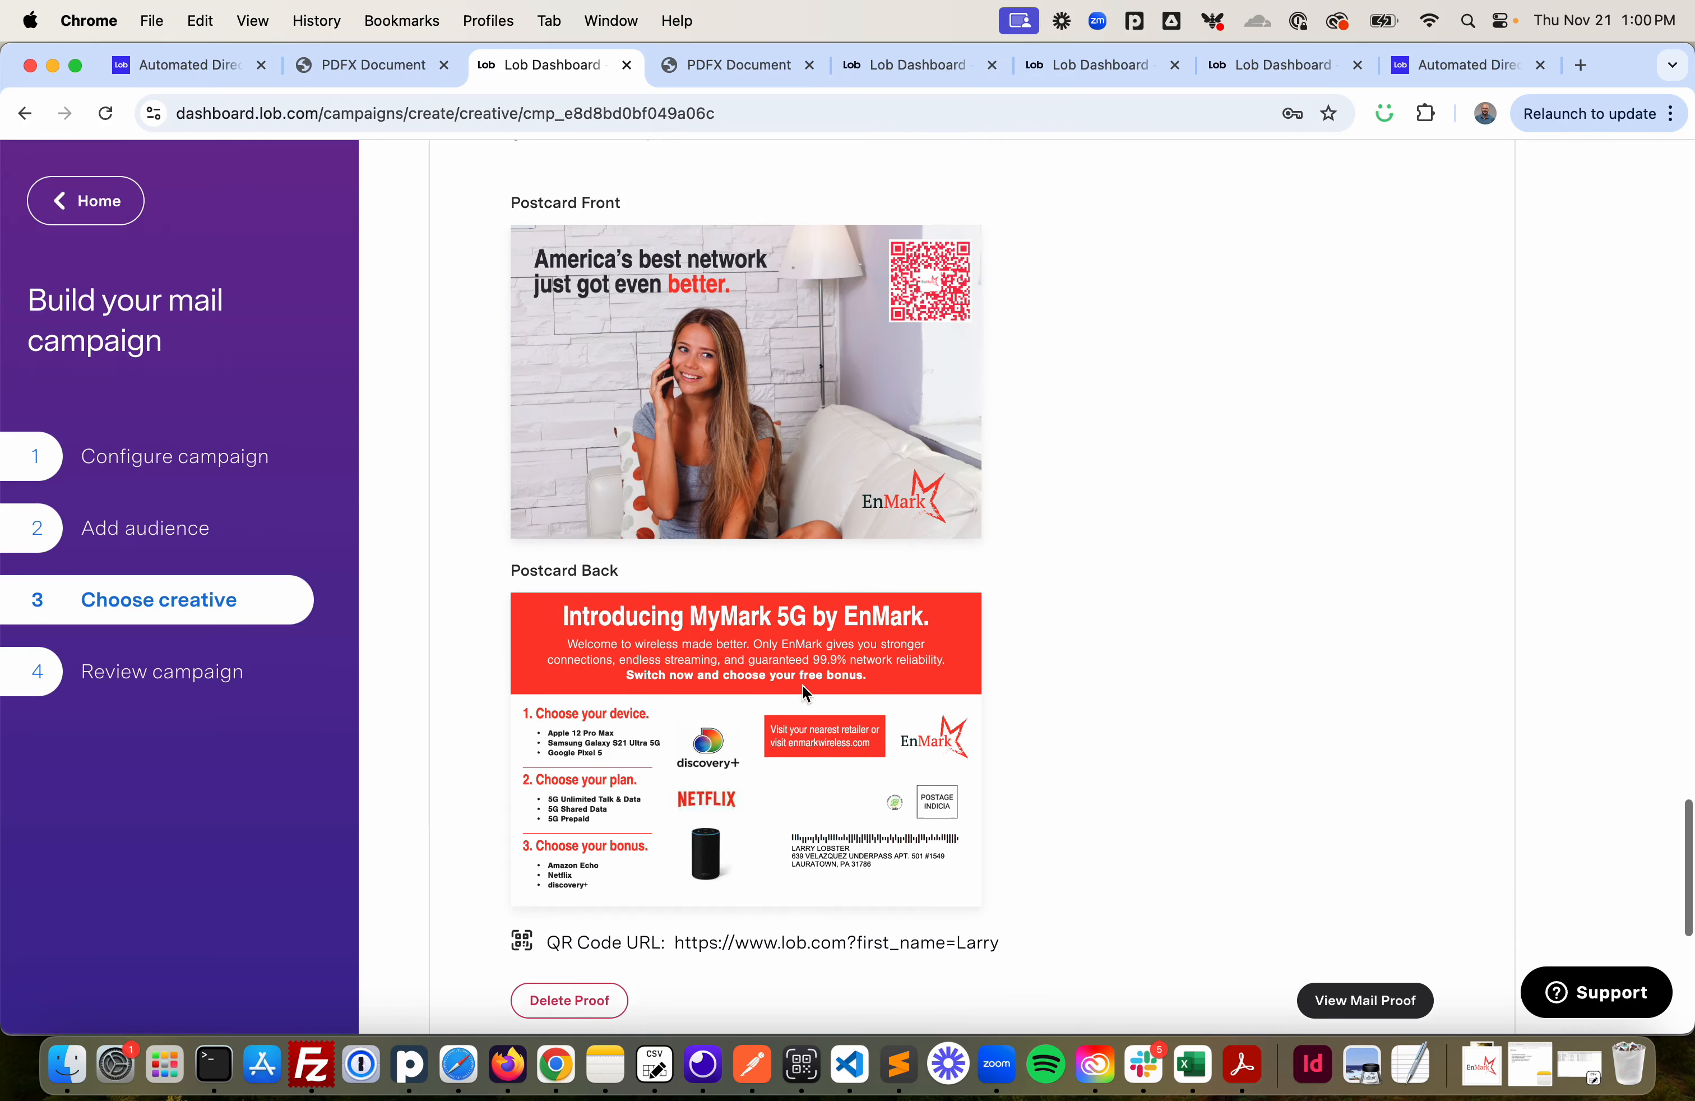
scroll(803, 686, up, 4)
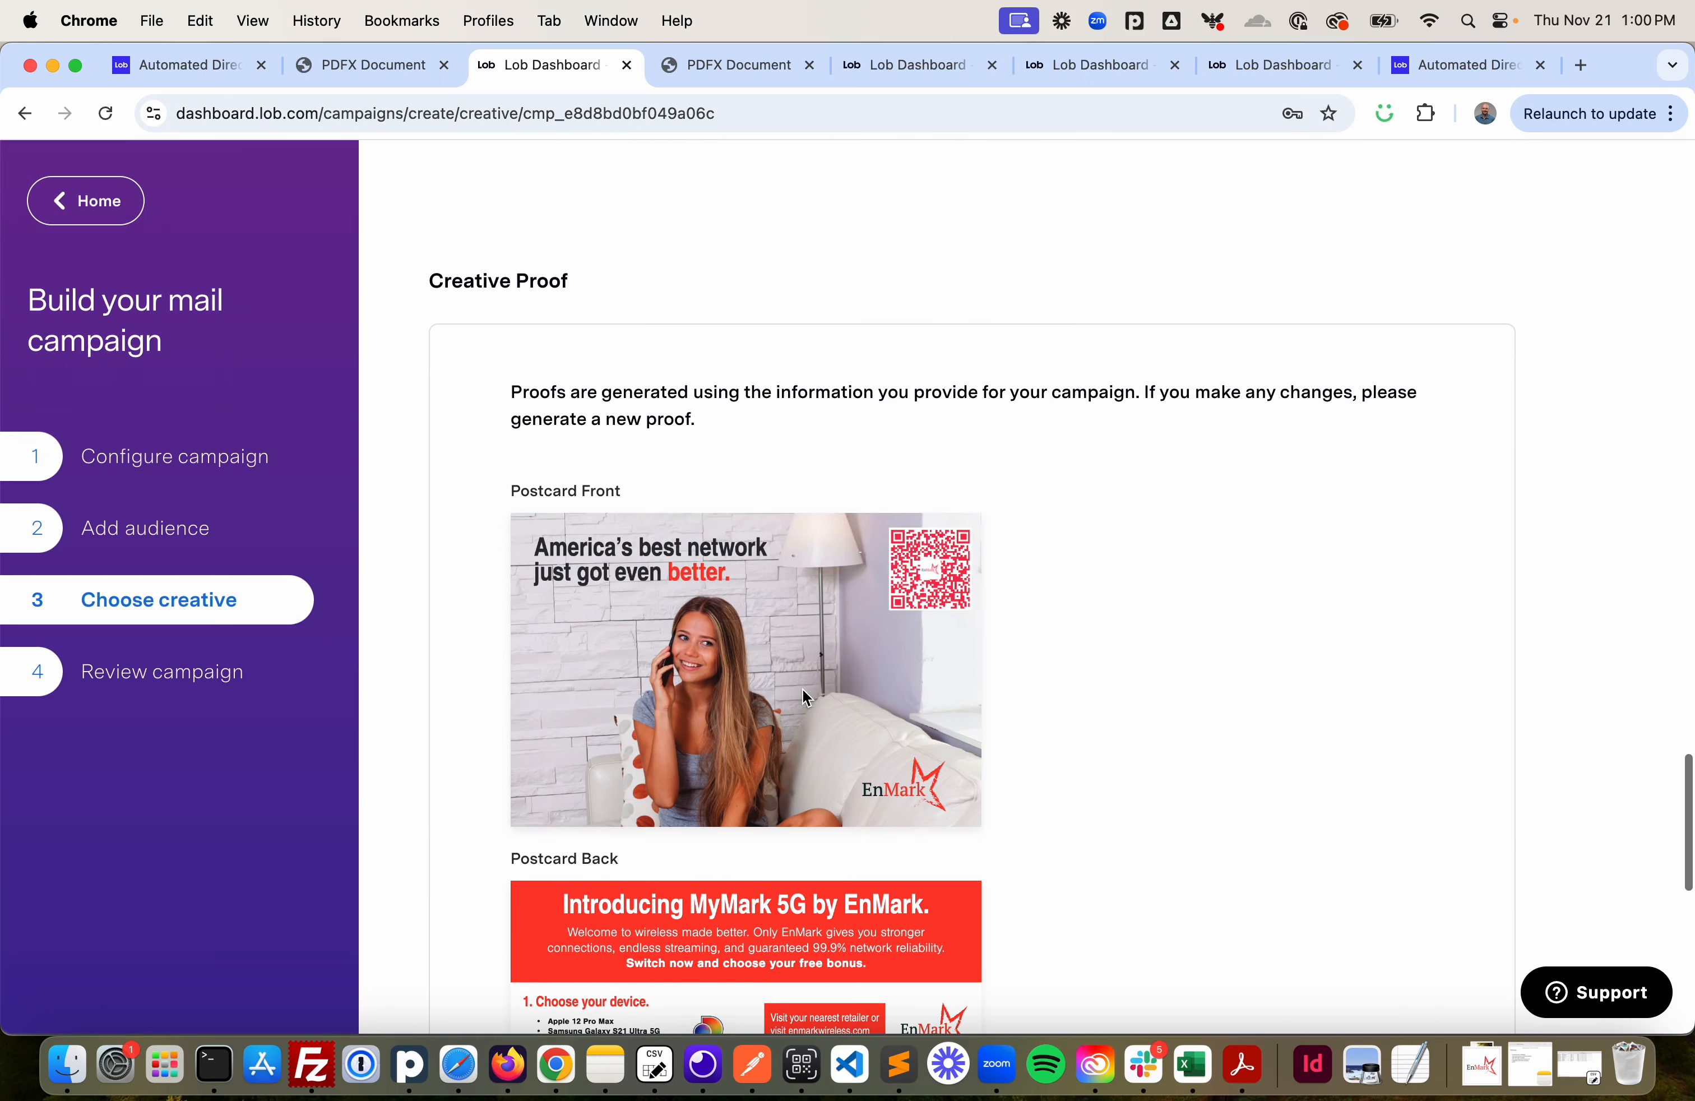
scroll(803, 689, up, 10)
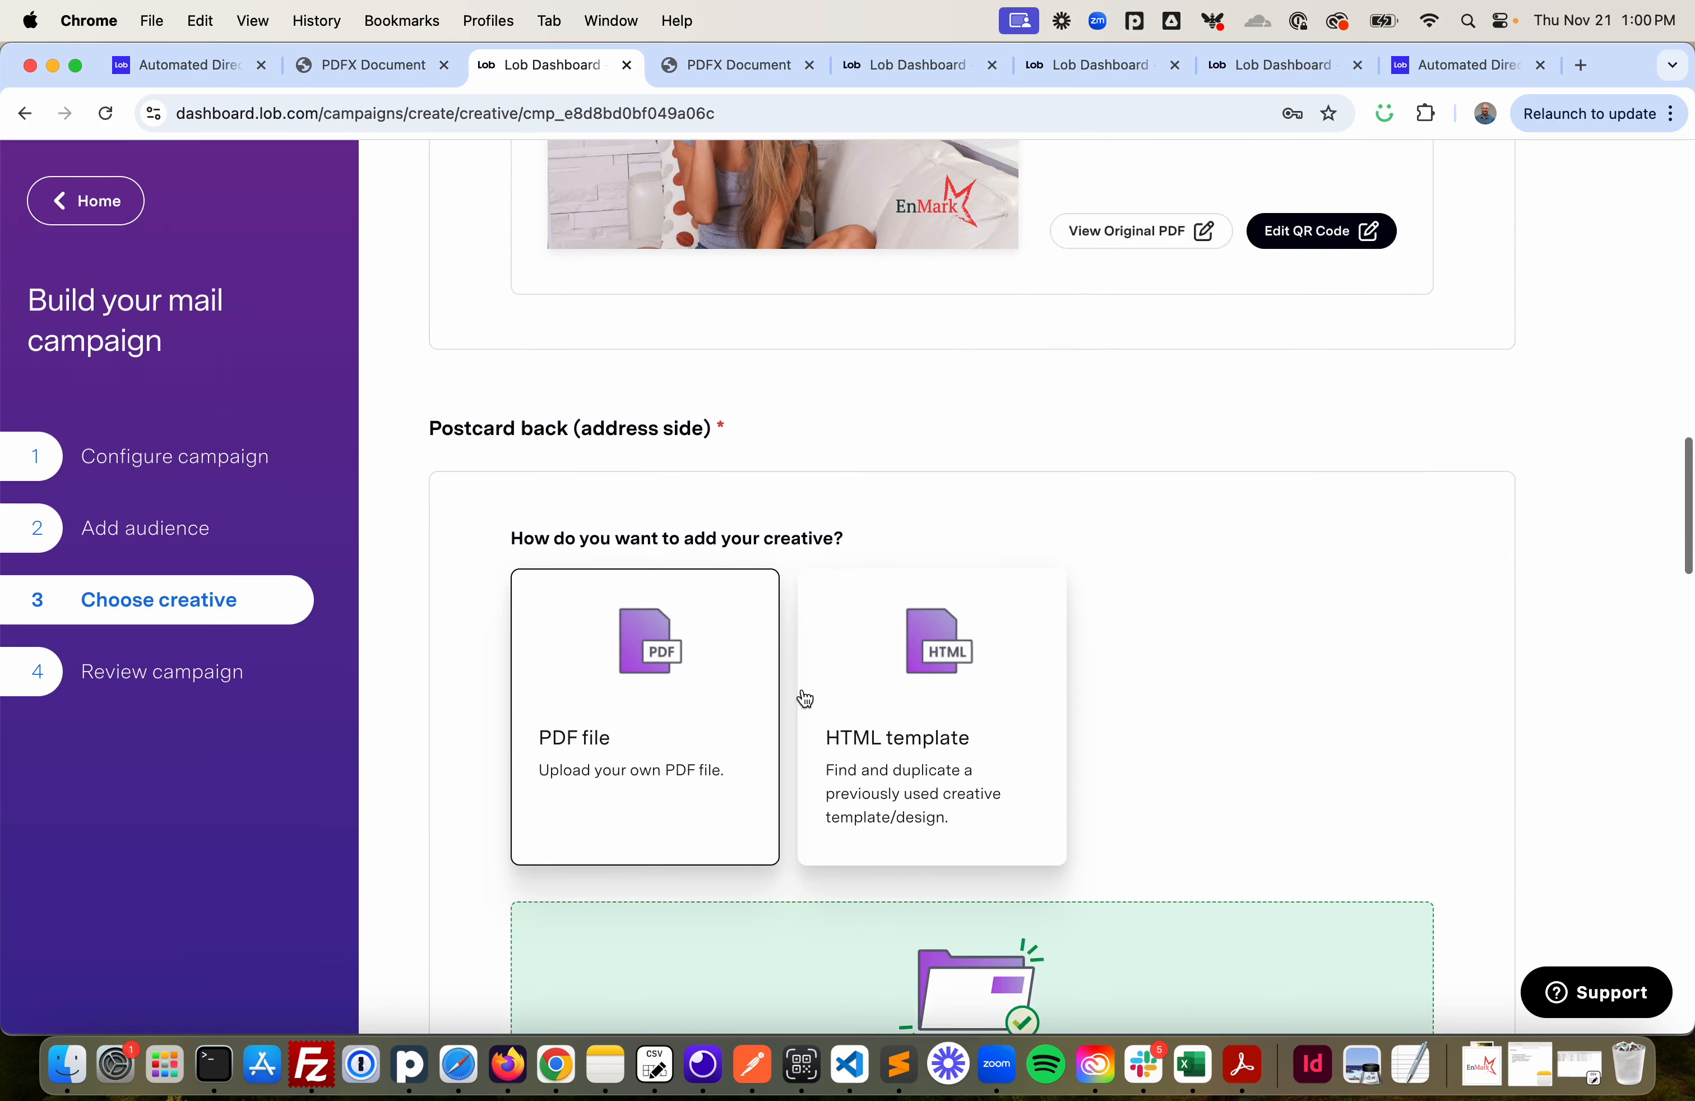
scroll(805, 699, up, 2)
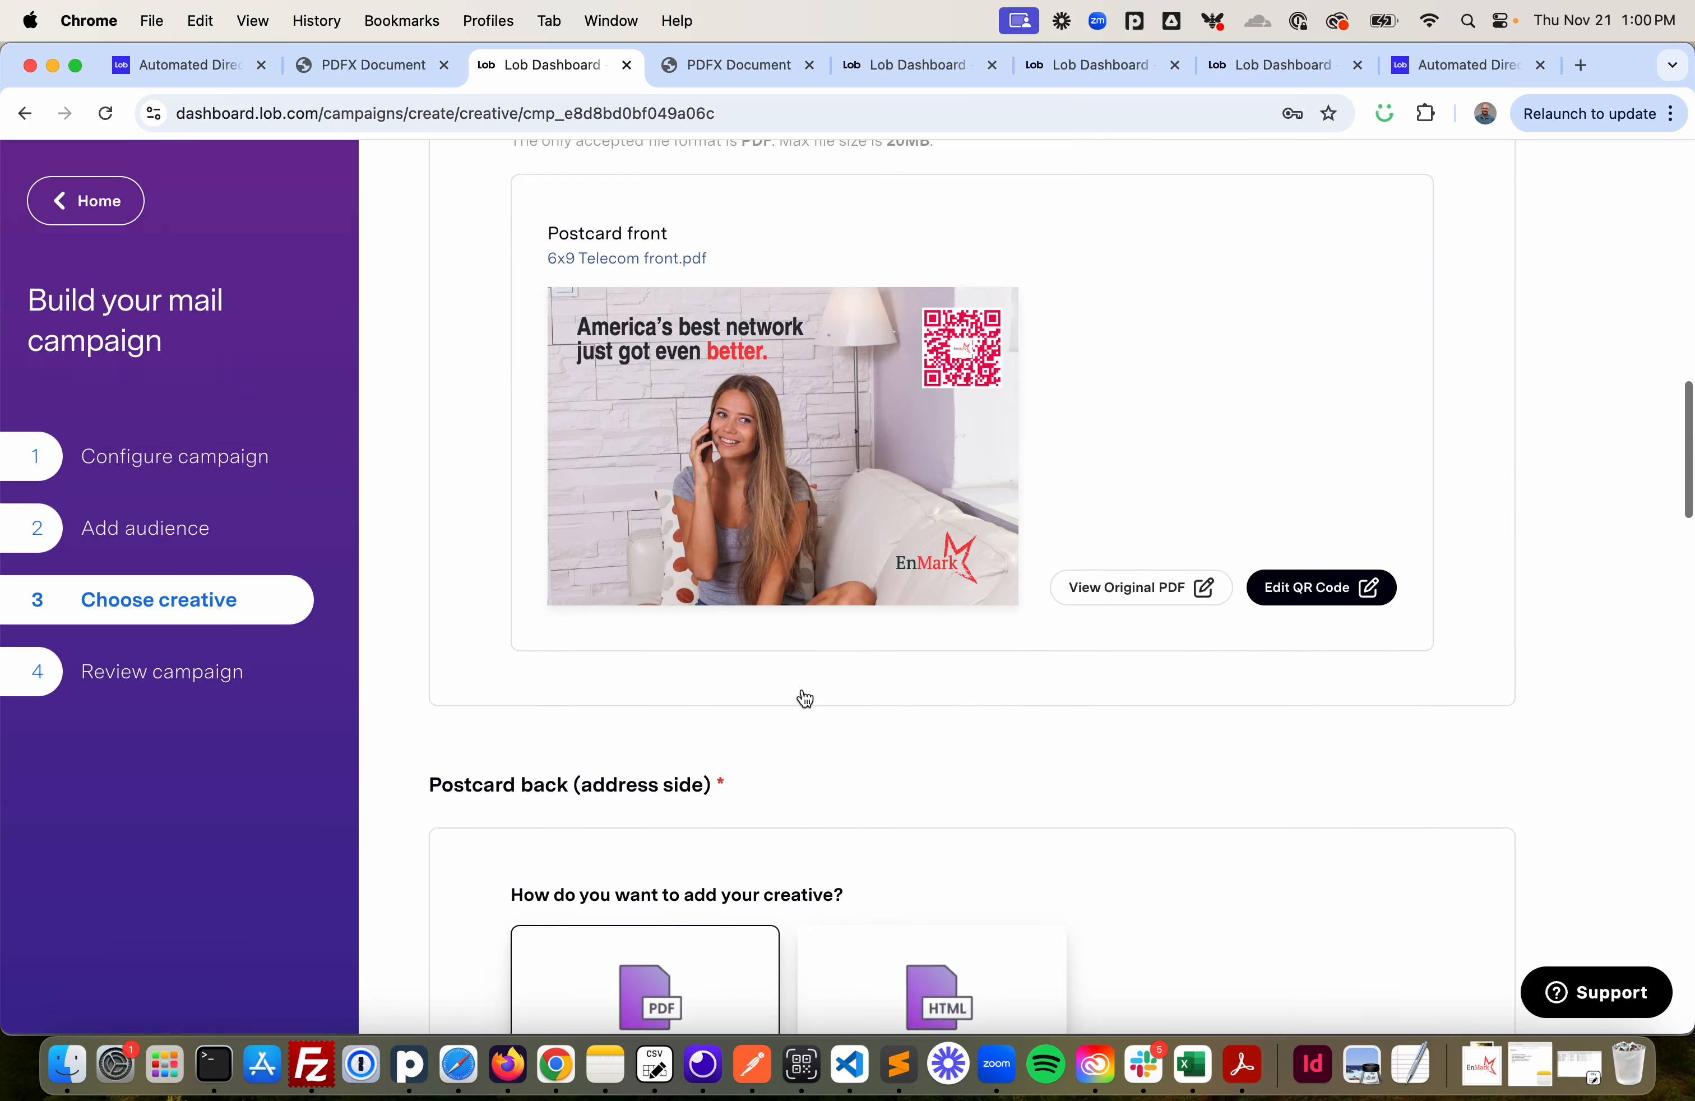
- Switch to Insomnia to inspect the qr_code parameters of the example API letter request, then return to the browser
click(715, 1064)
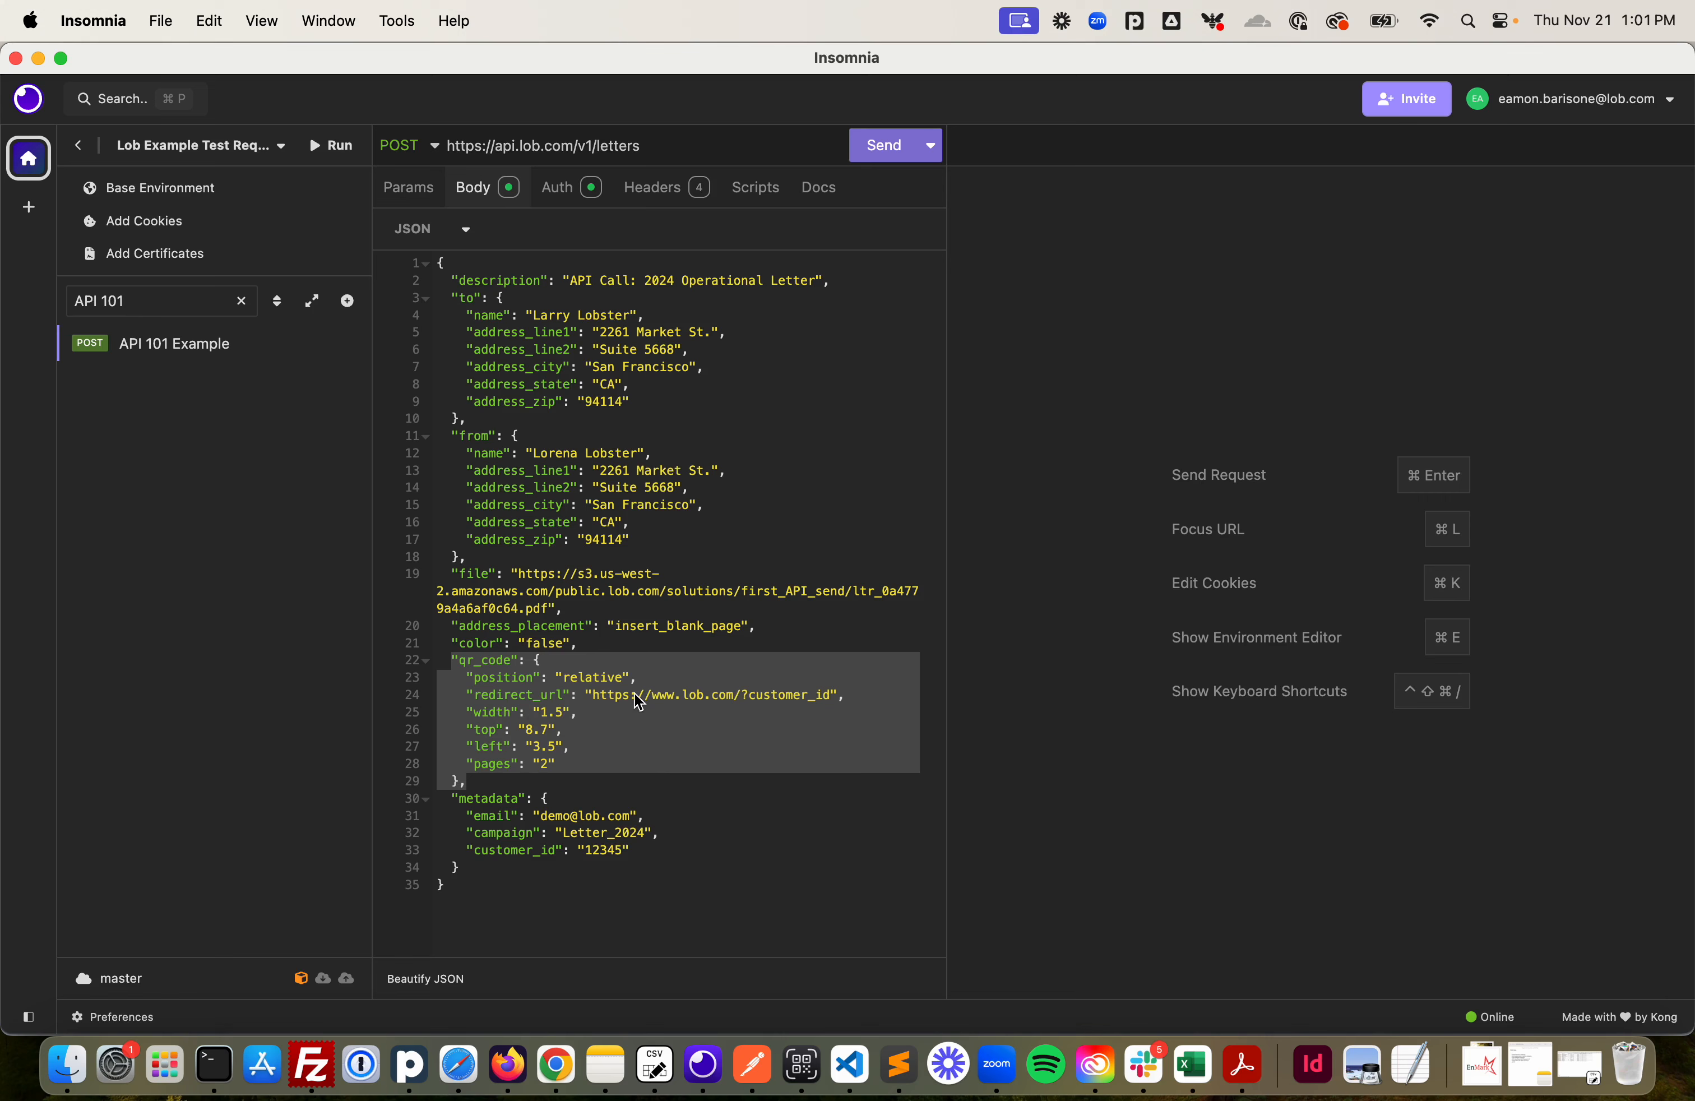
click(41, 60)
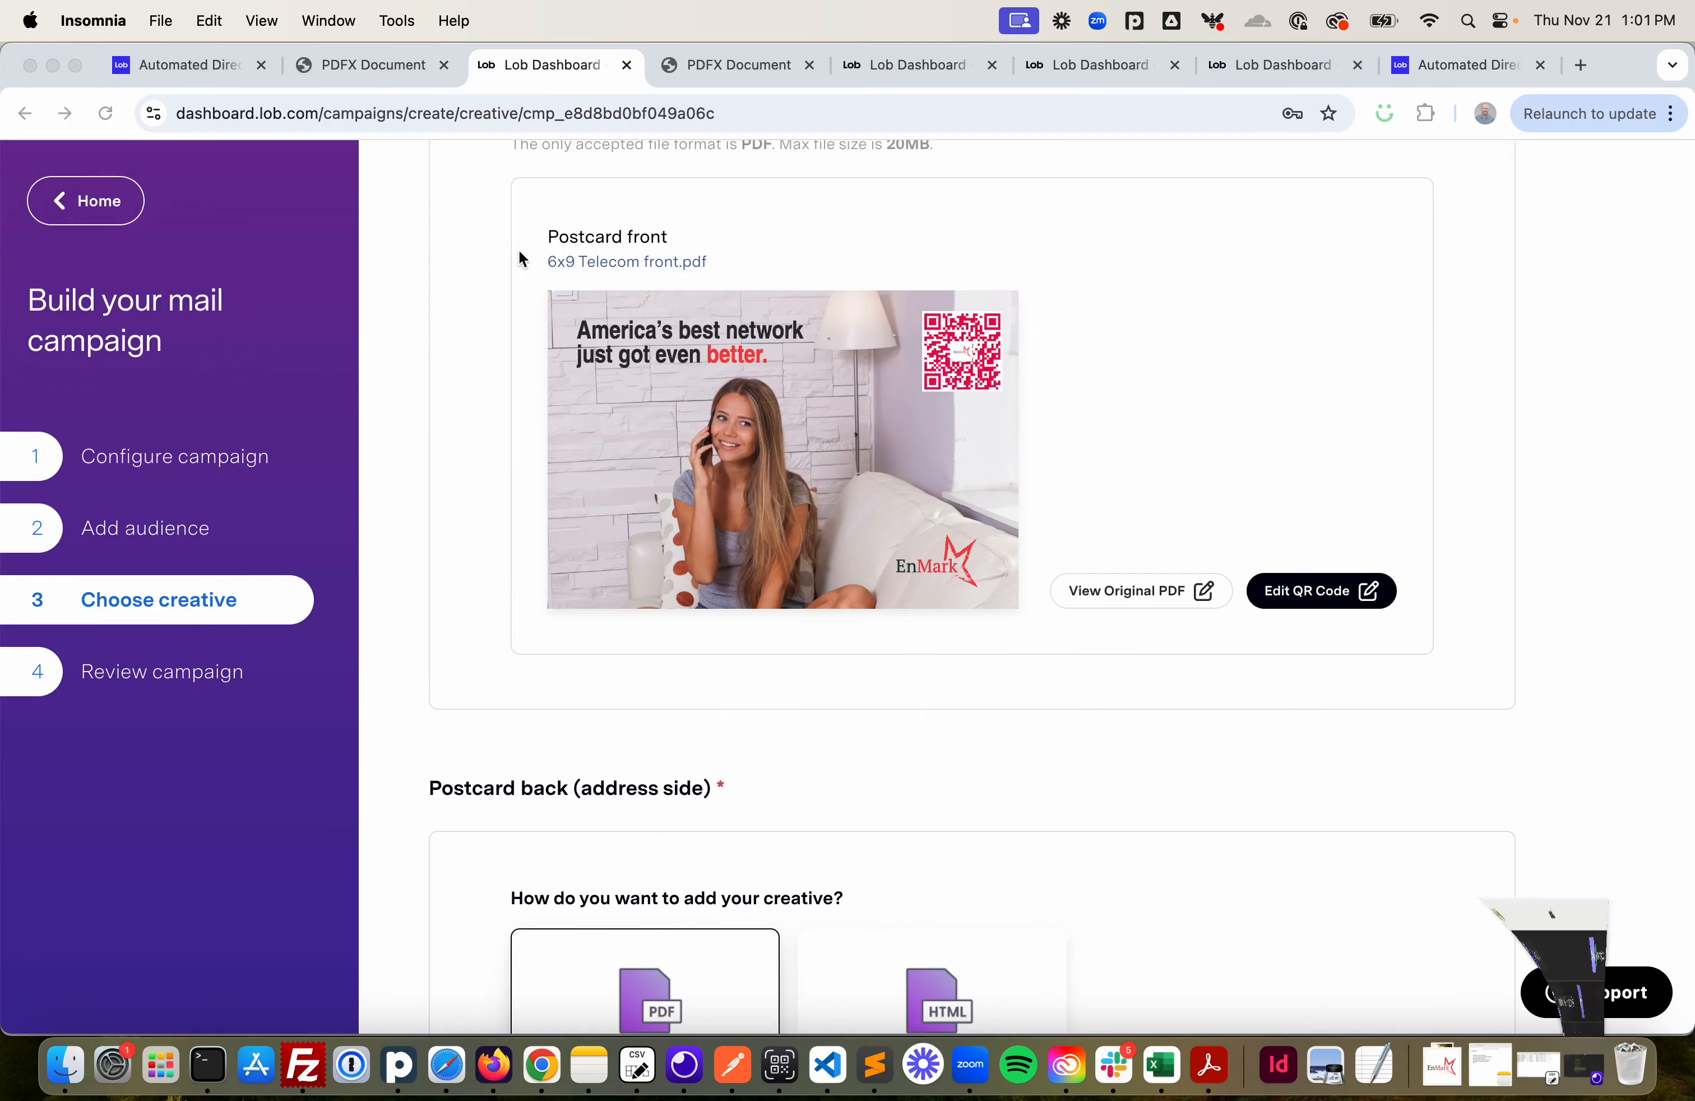
scroll(902, 474, up, 6)
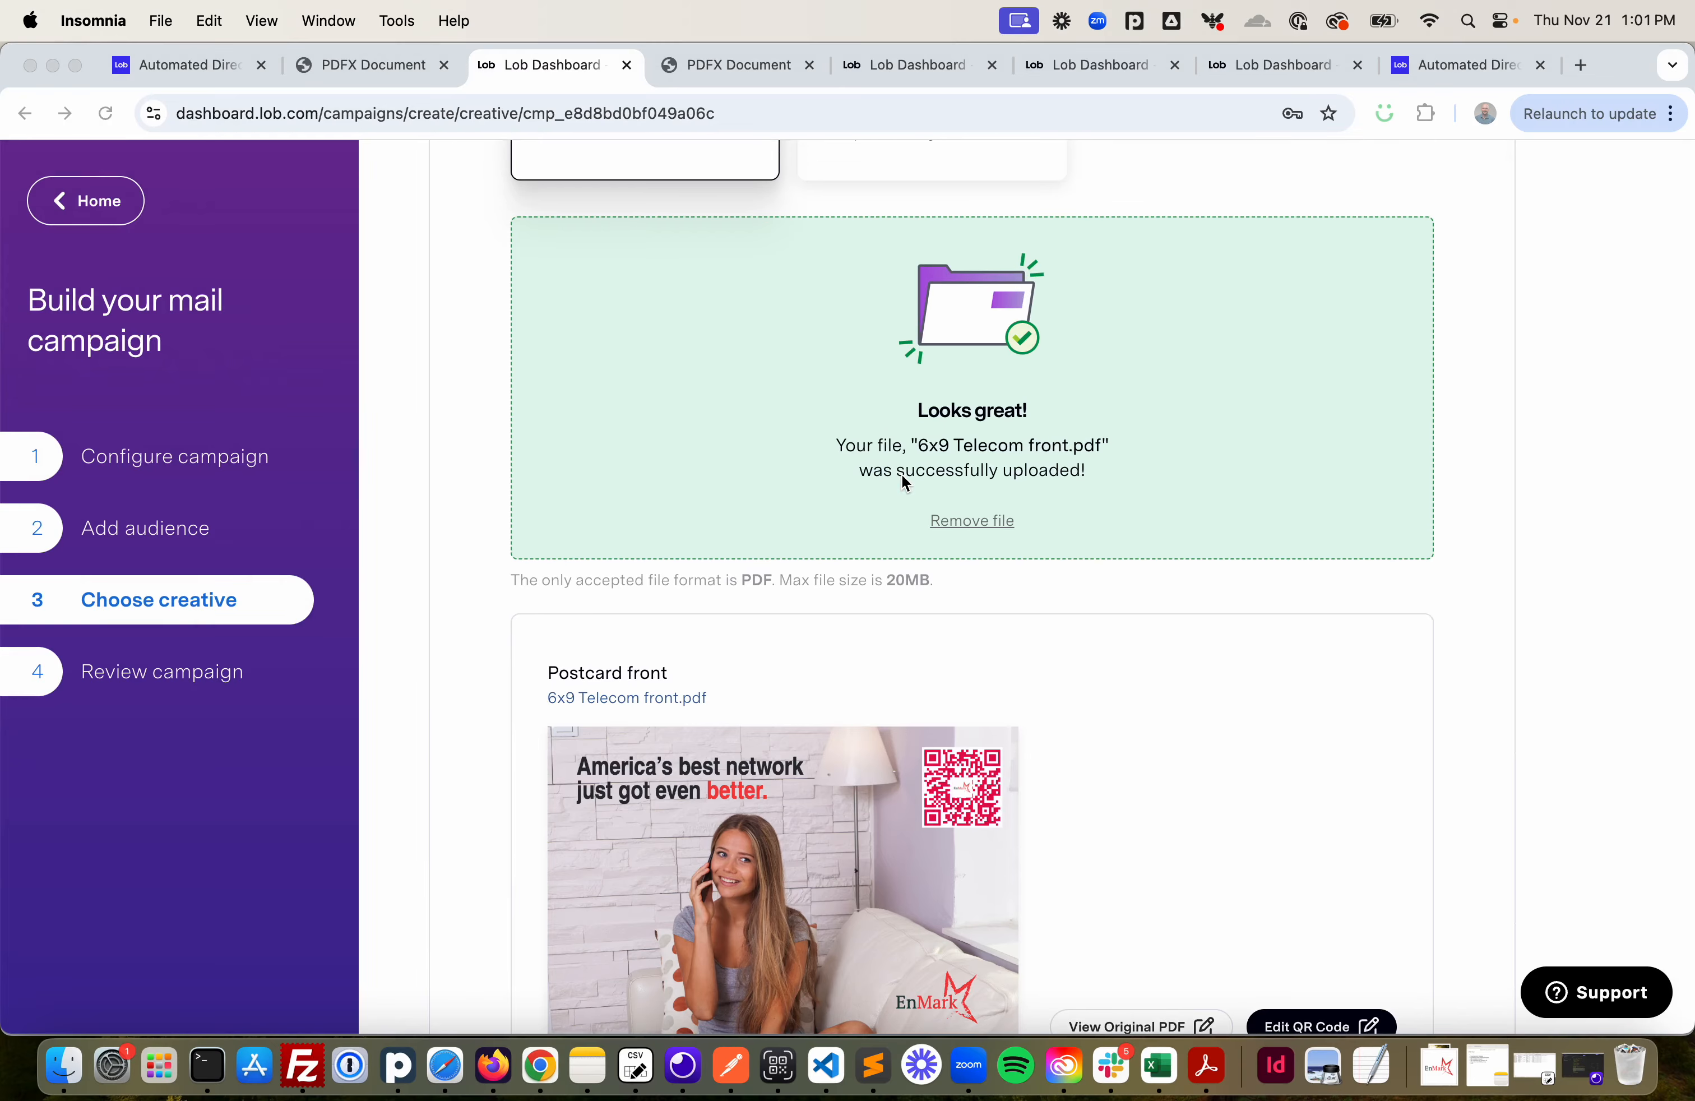
- Open Mail Analytics and view the QR Code Engagement chart under the Engagement section
click(895, 65)
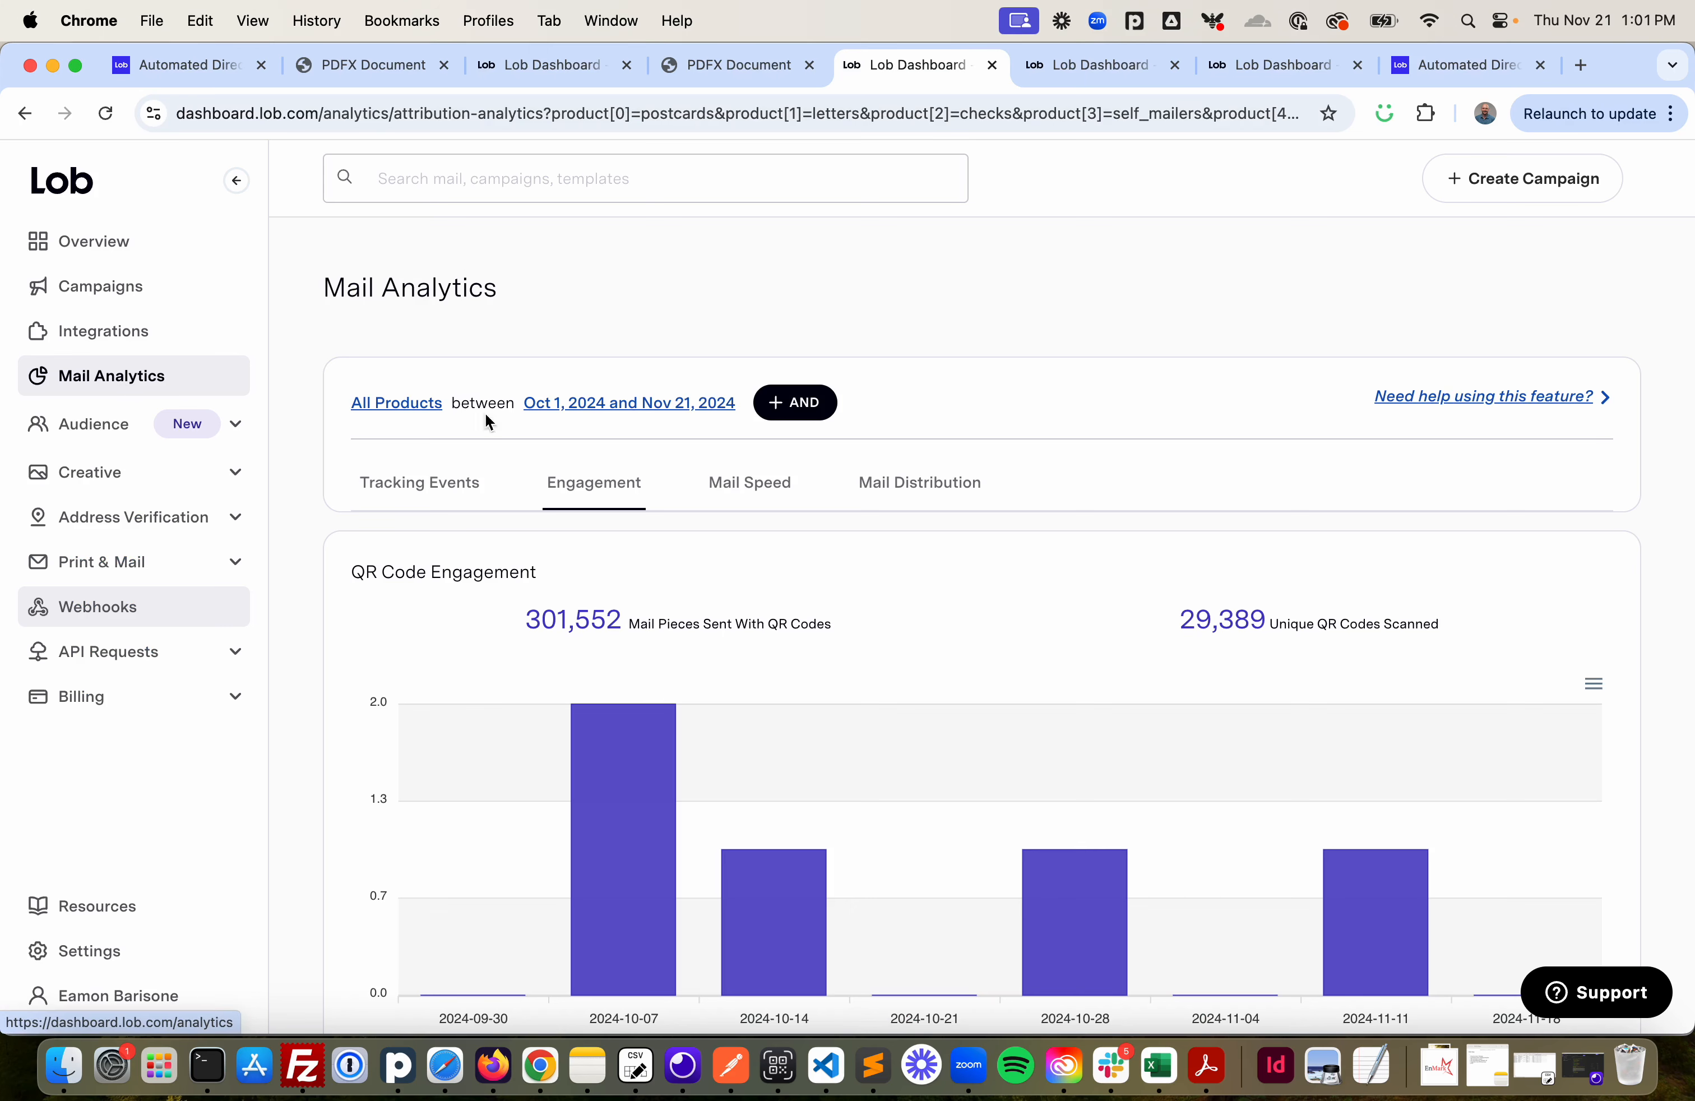
scroll(619, 499, down, 3)
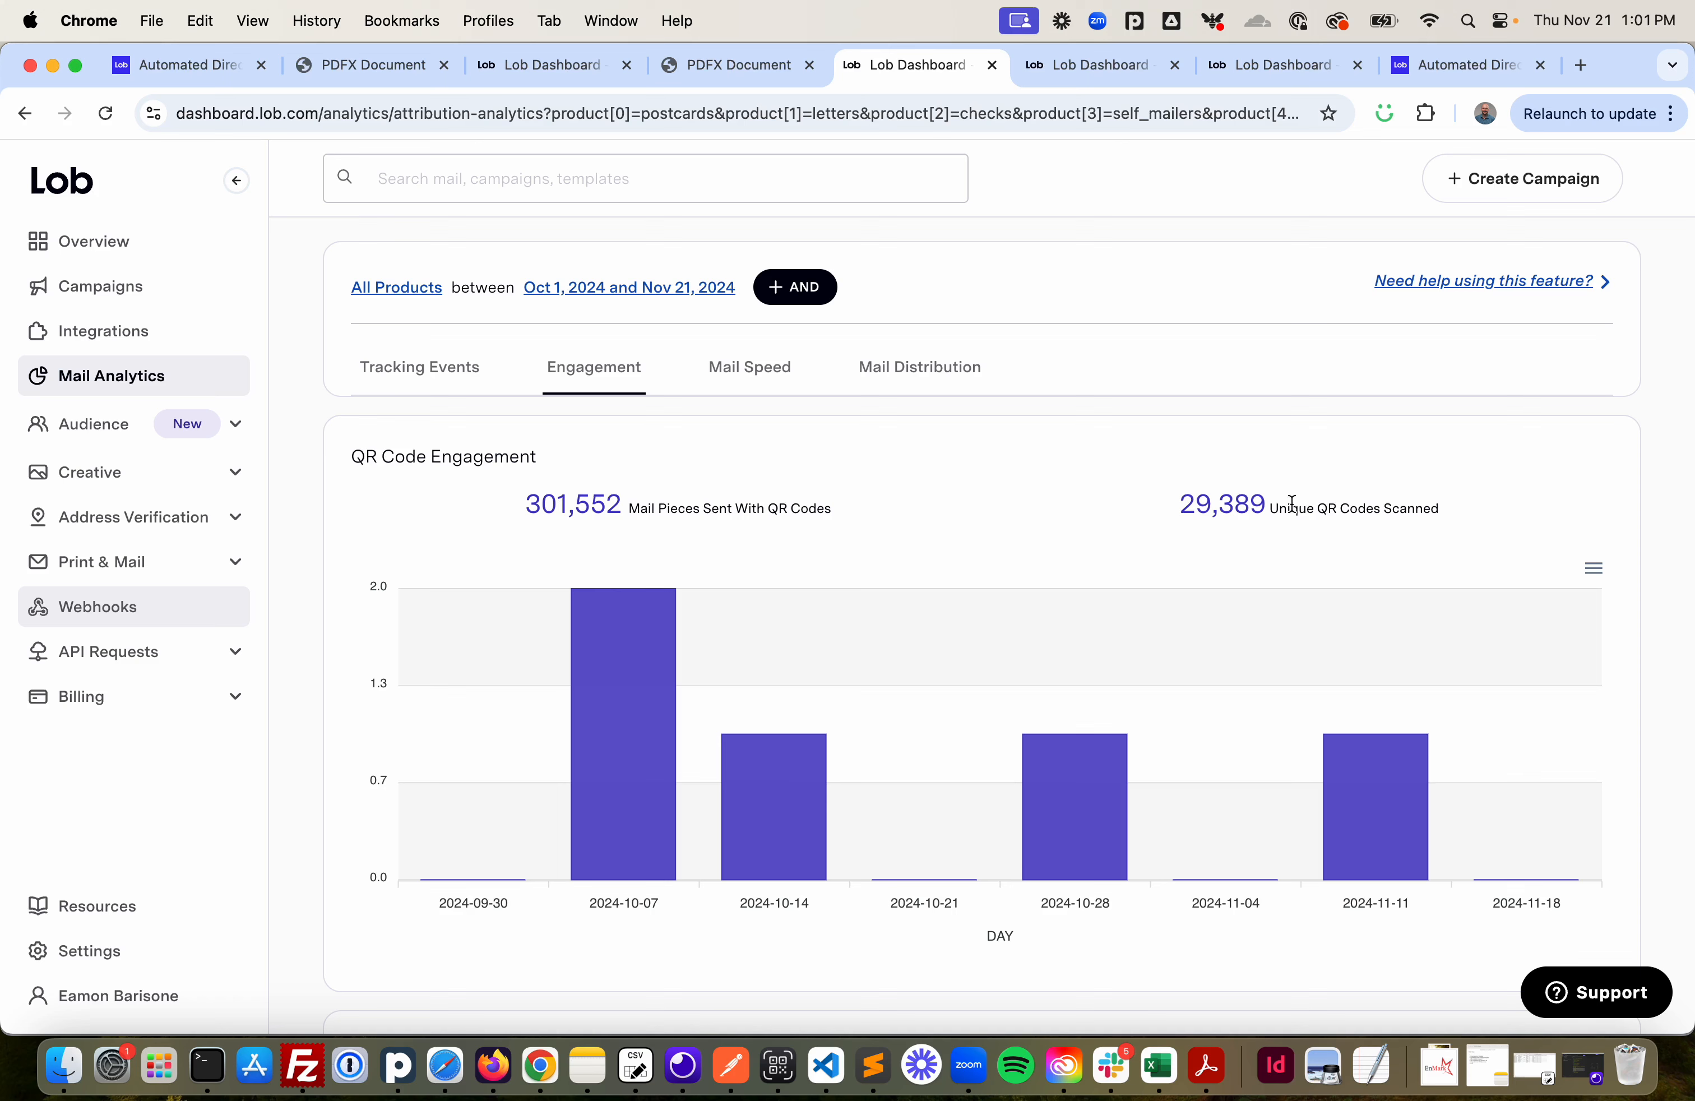
- Examine the Create a New Webhook form for QR Code Scanned with the postcard.viewed event type
click(1100, 65)
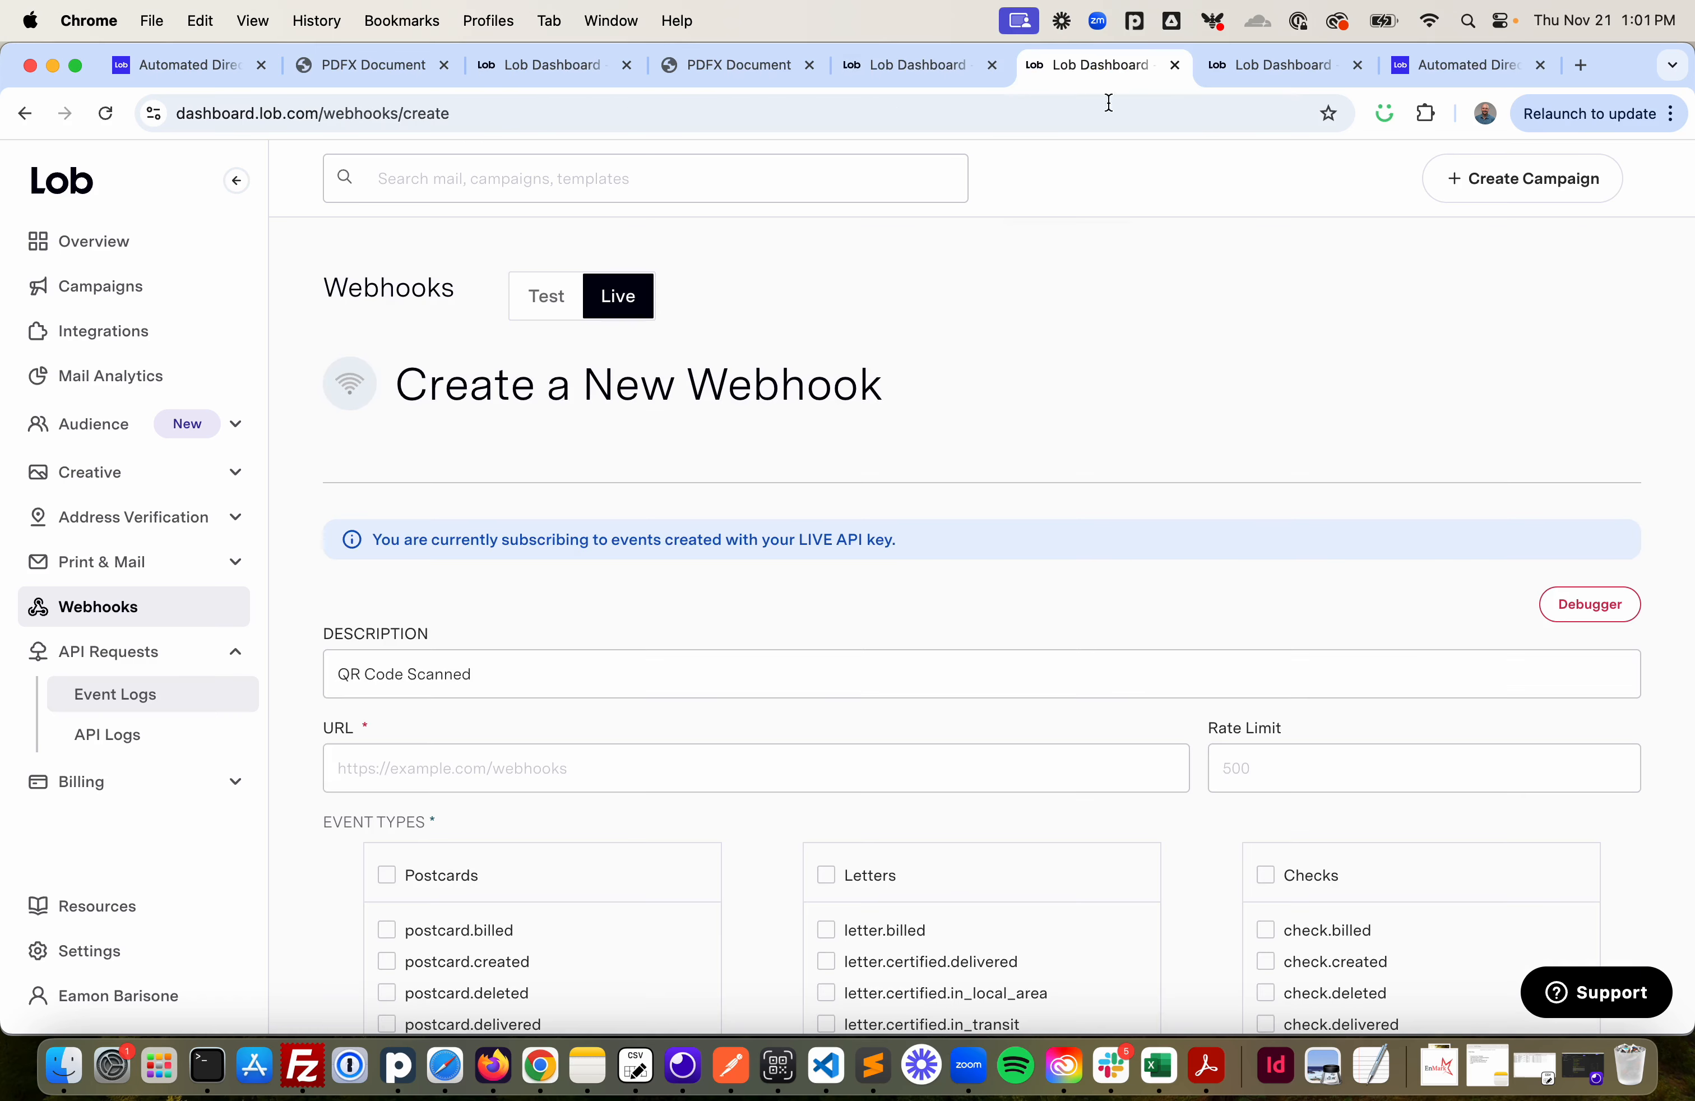
scroll(925, 423, down, 5)
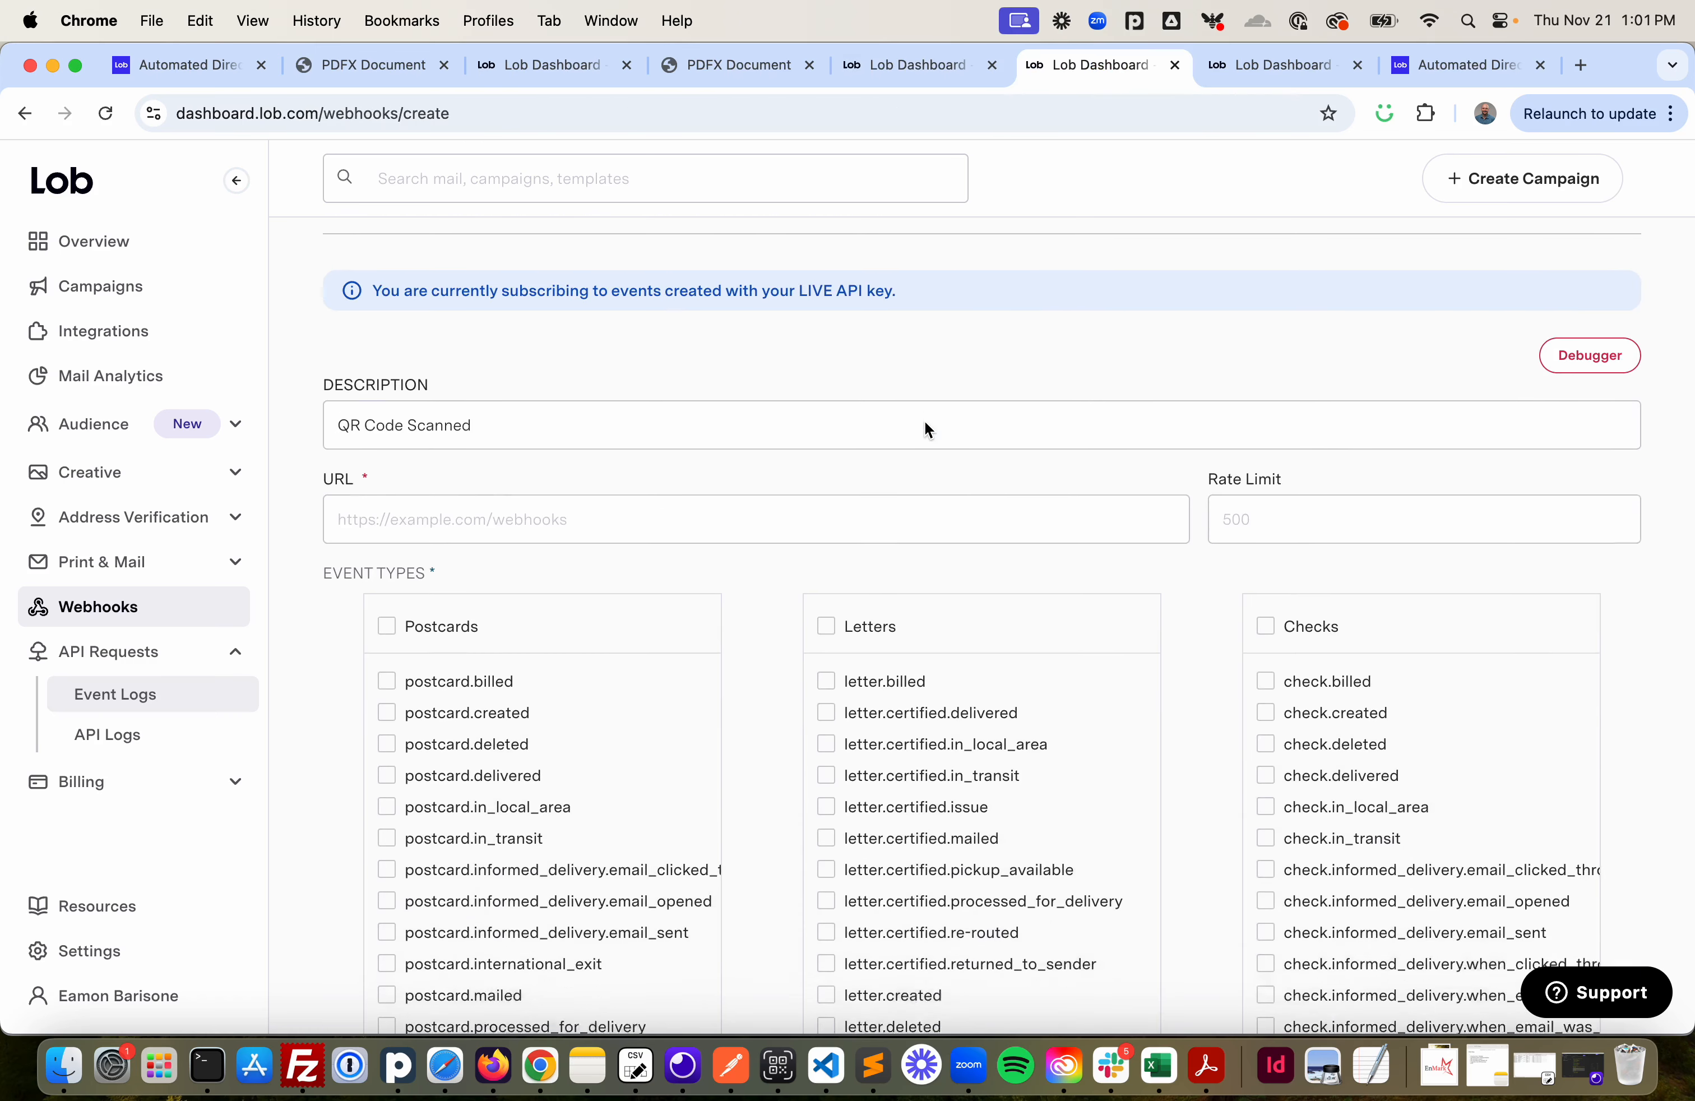
scroll(927, 429, down, 3)
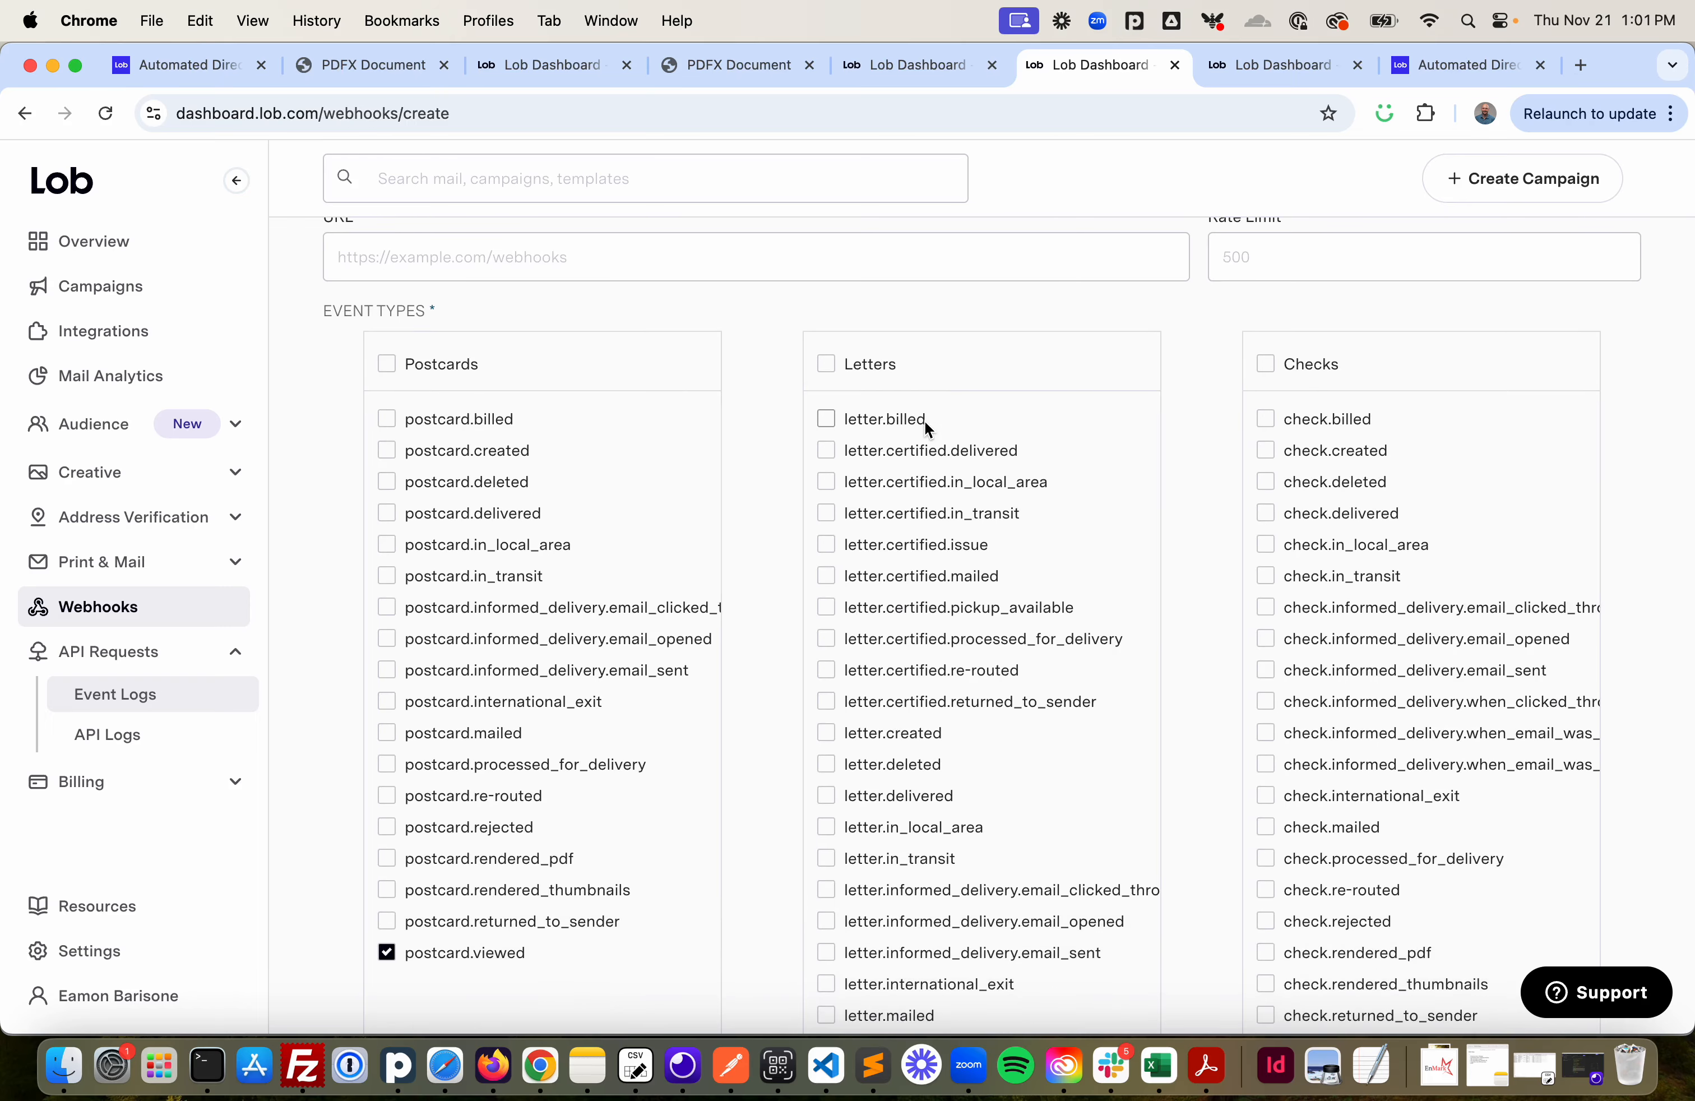
scroll(923, 420, down, 2)
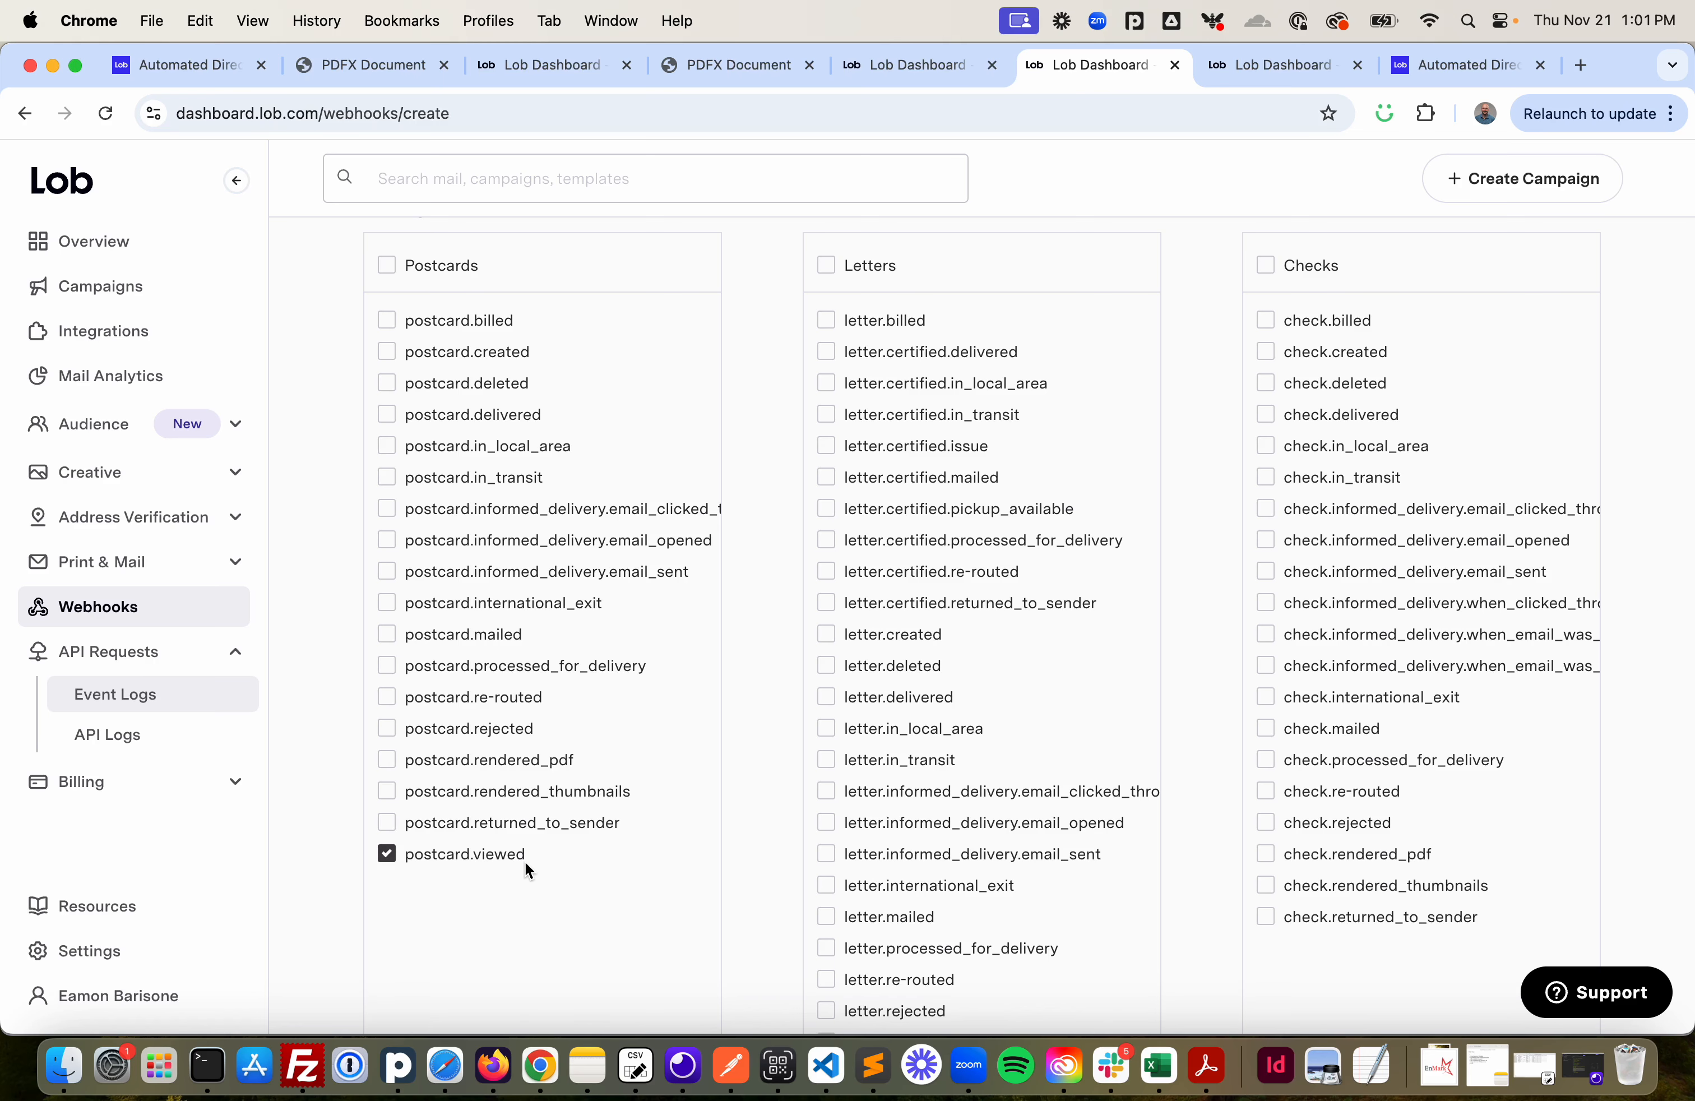
scroll(529, 869, up, 5)
scroll(528, 869, up, 3)
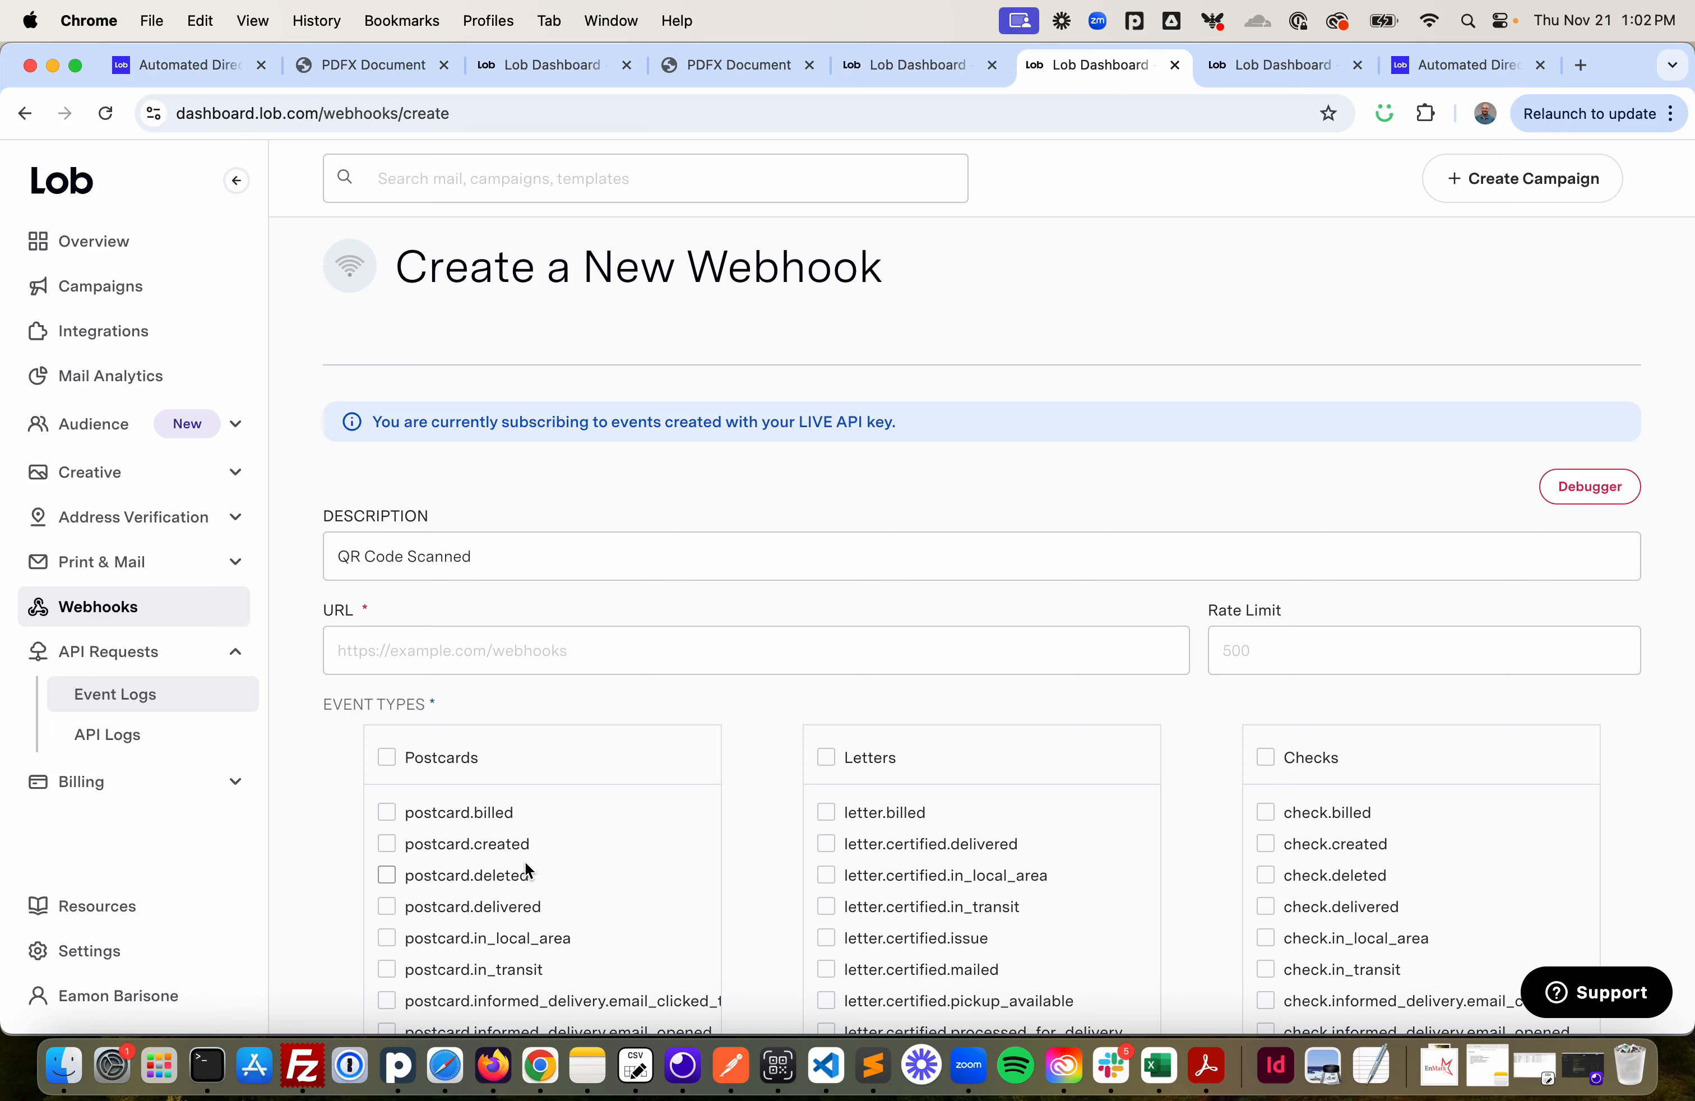
- Switch back to the postcard's PDF proof document
click(723, 72)
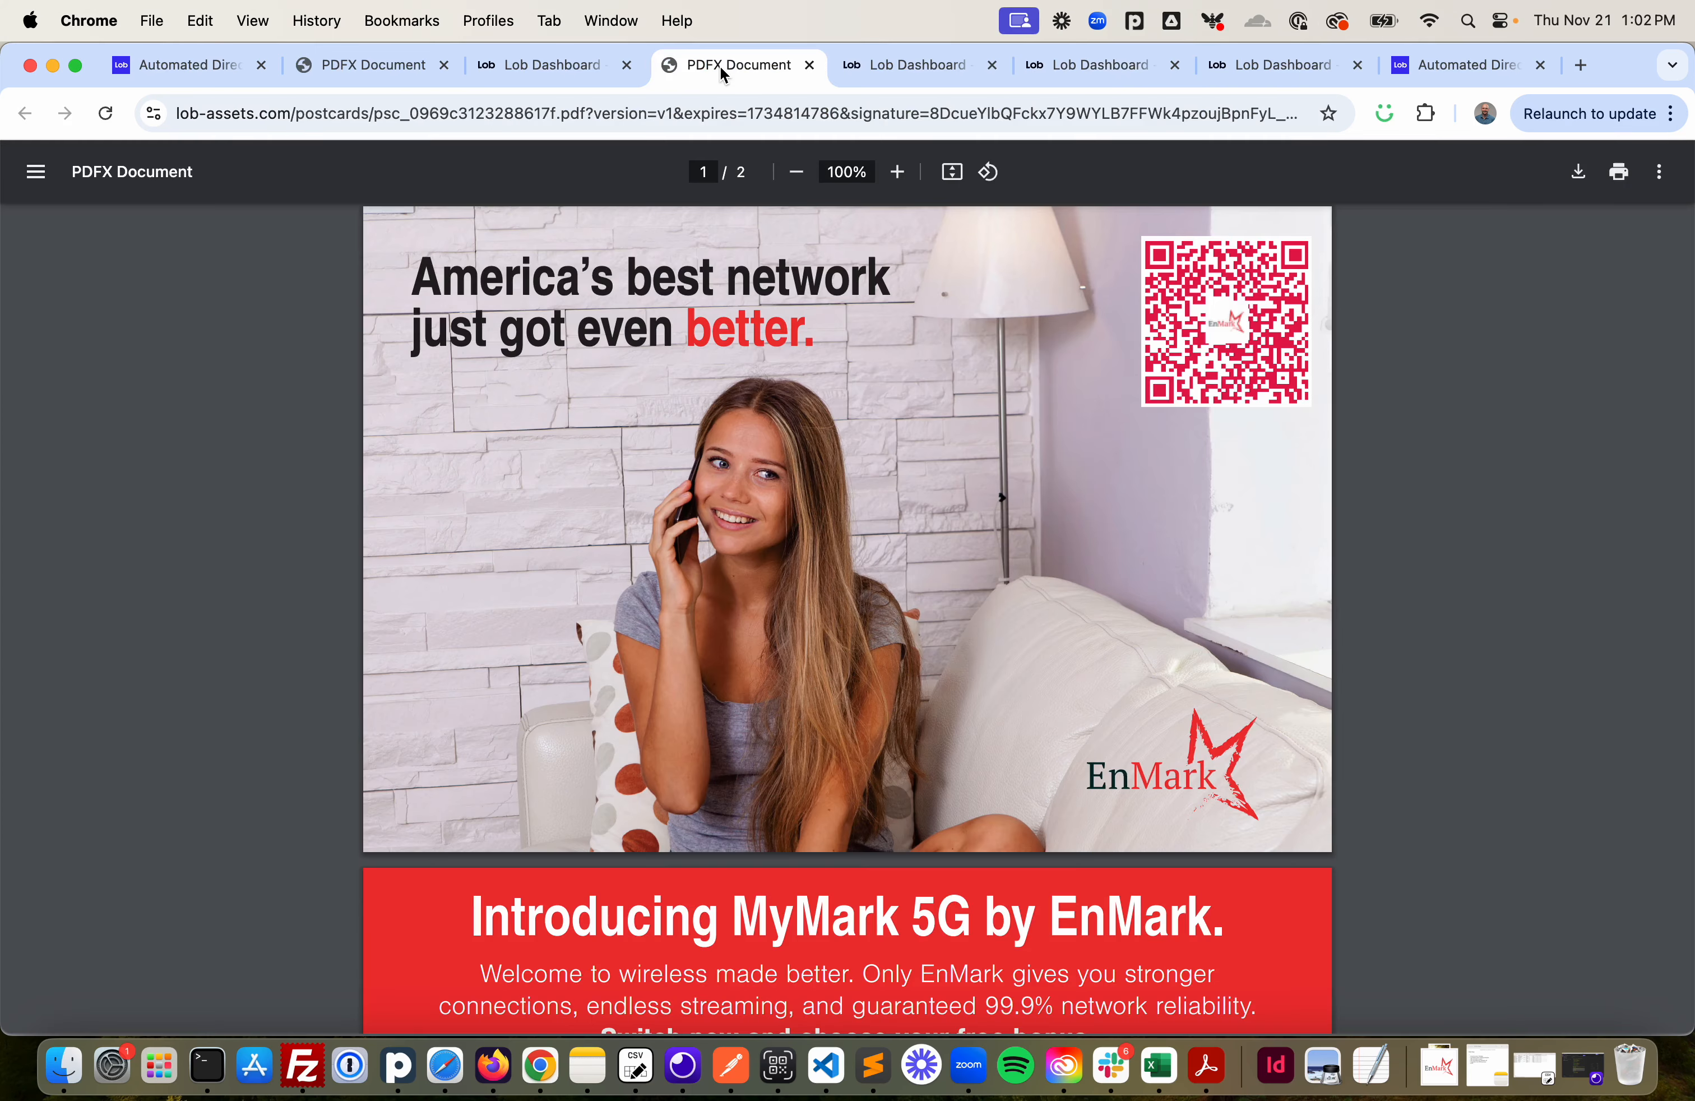